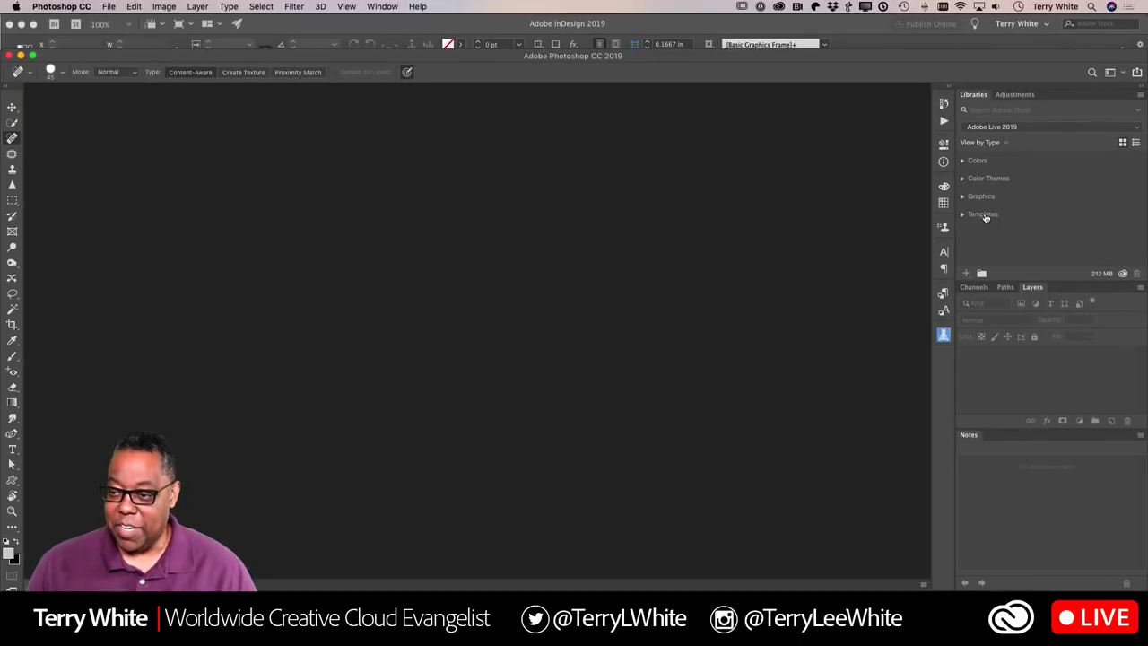
- Examine the Color Themes, Graphics and Templates stored in the Adobe Live 2019 library
click(962, 162)
click(963, 161)
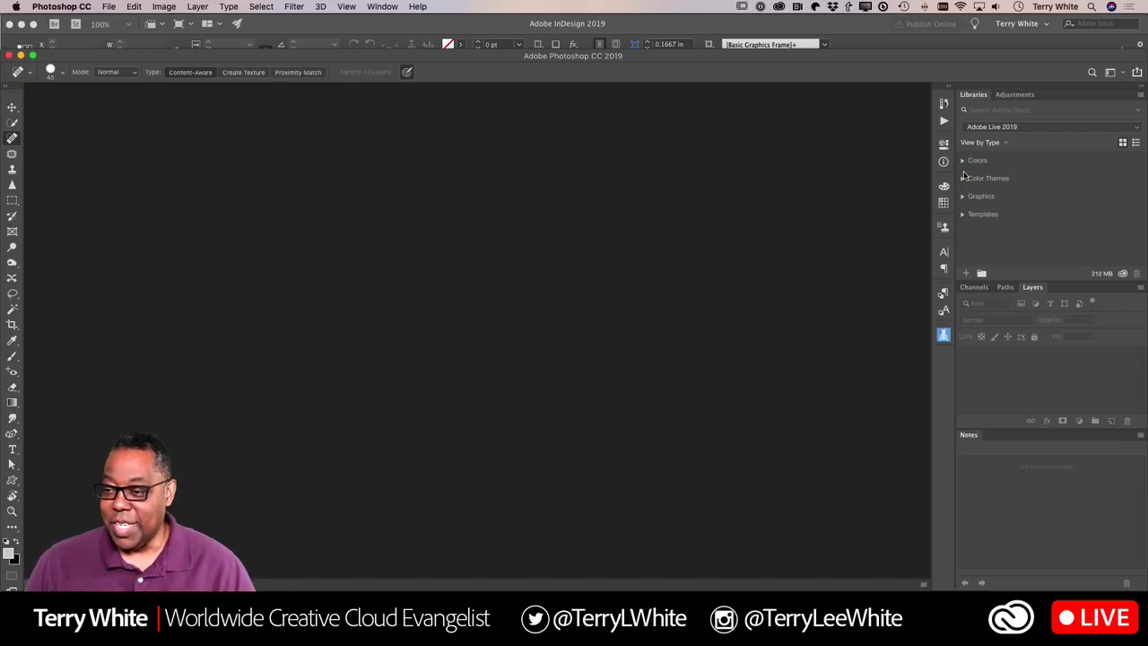
click(963, 180)
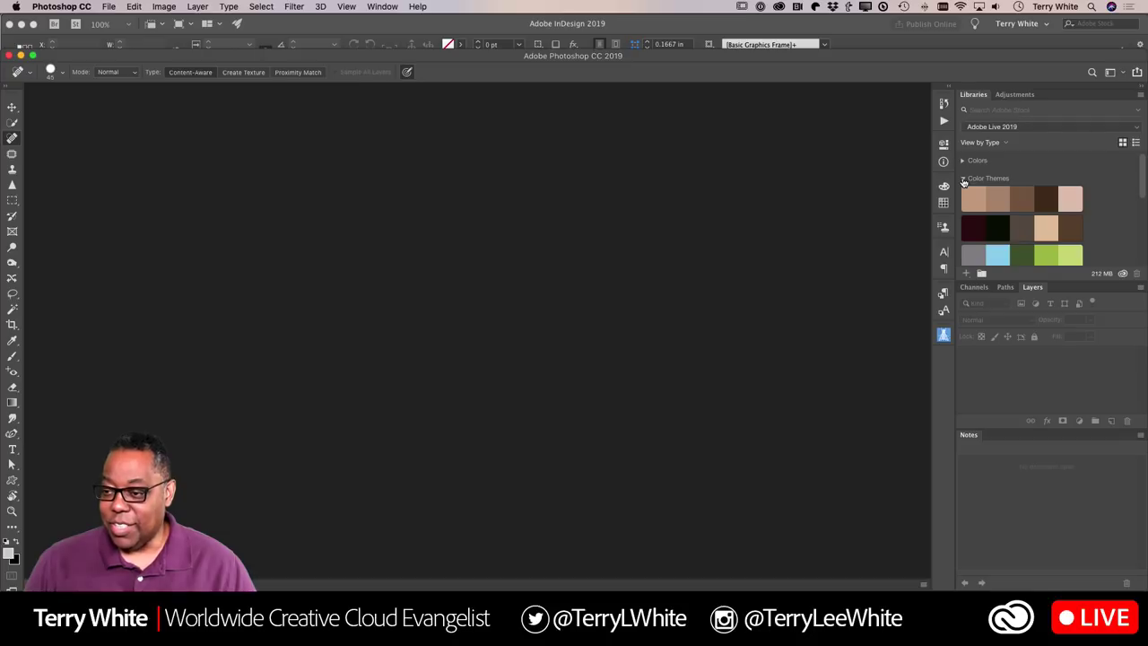
scroll(965, 186, down, 10)
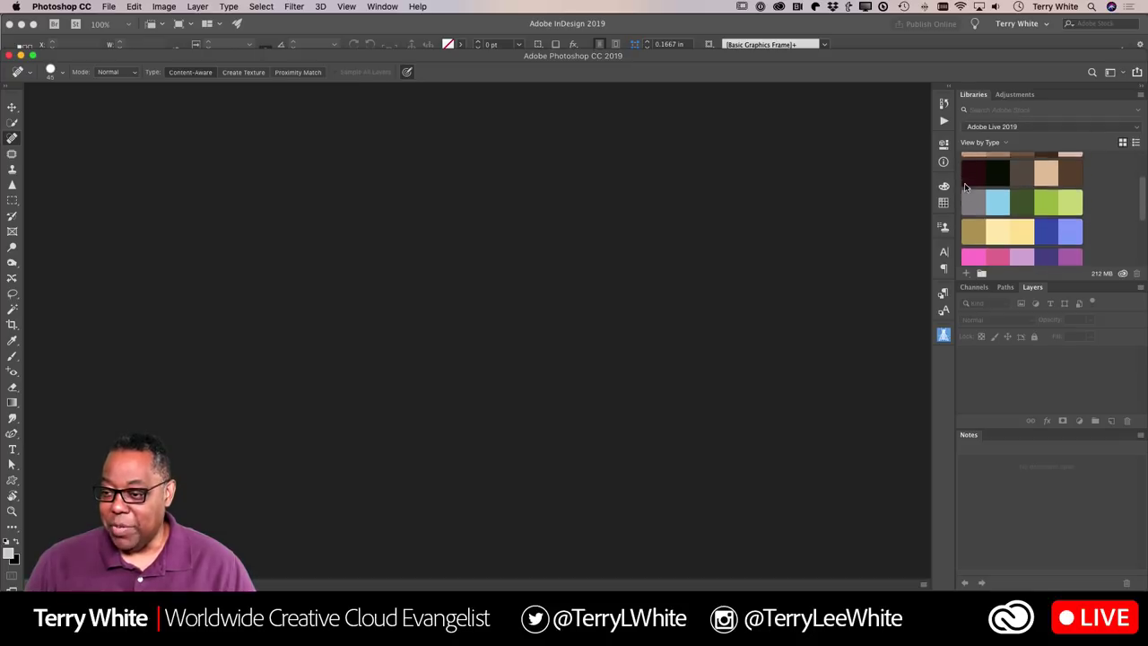
scroll(965, 186, up, 10)
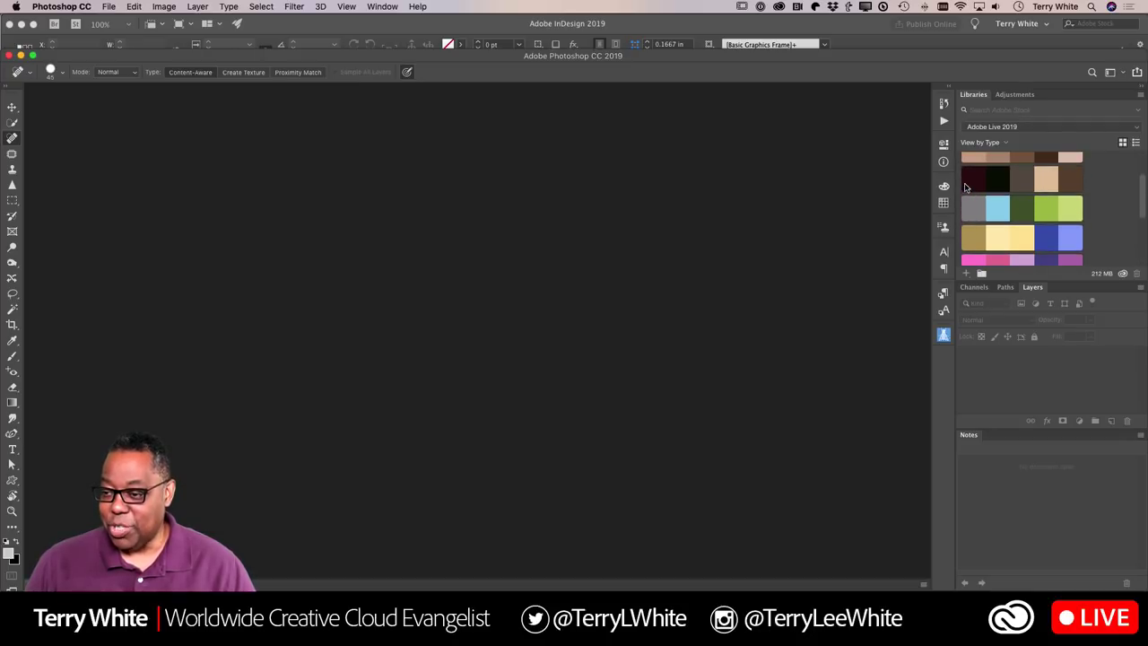
click(965, 180)
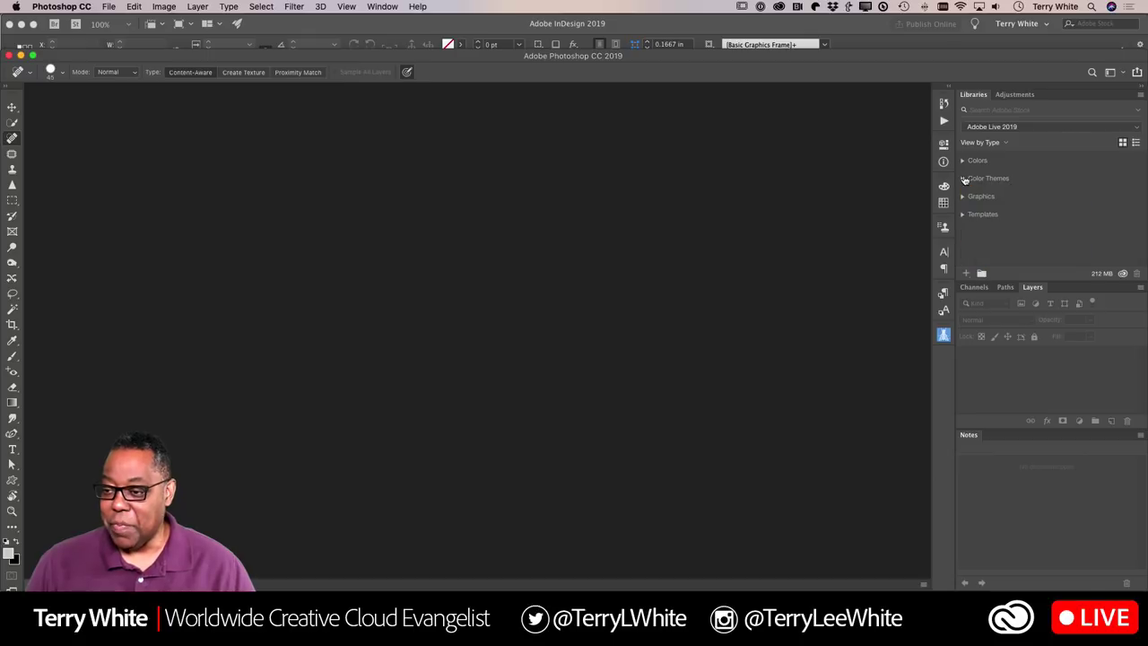
click(964, 197)
scroll(978, 203, down, 5)
scroll(985, 205, down, 6)
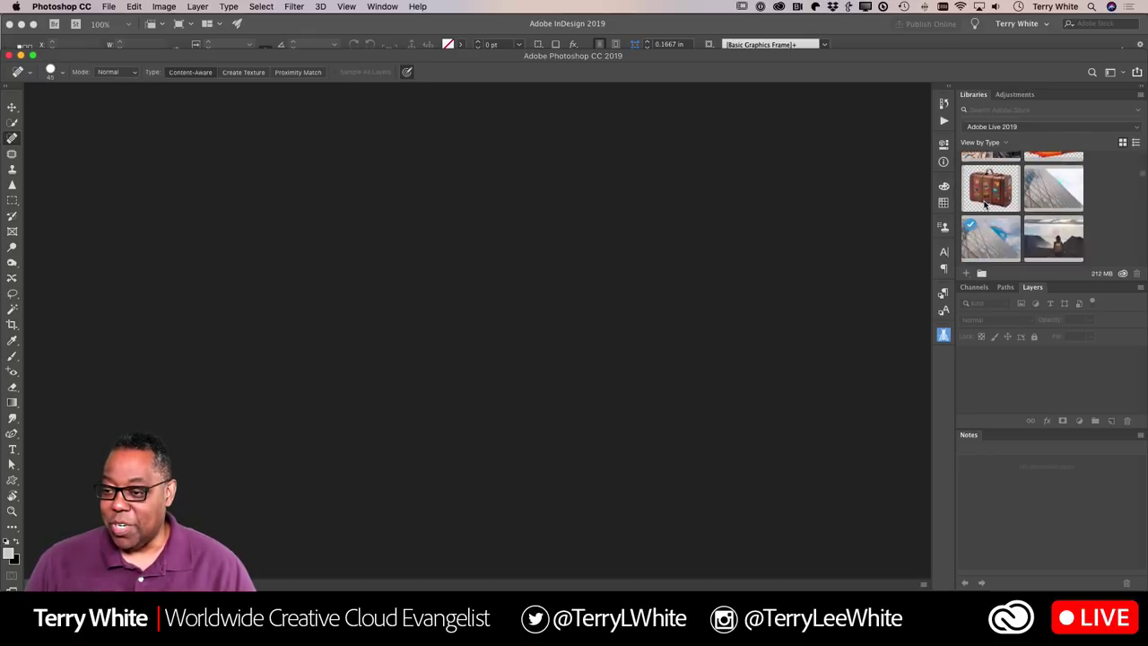
scroll(984, 197, up, 10)
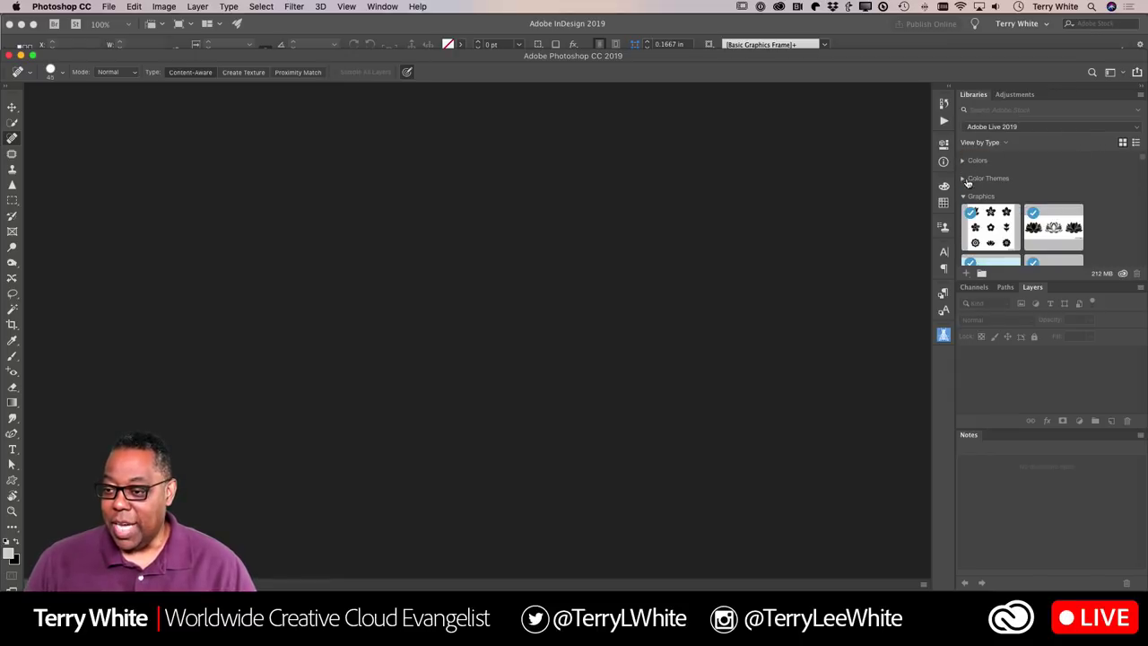
click(963, 198)
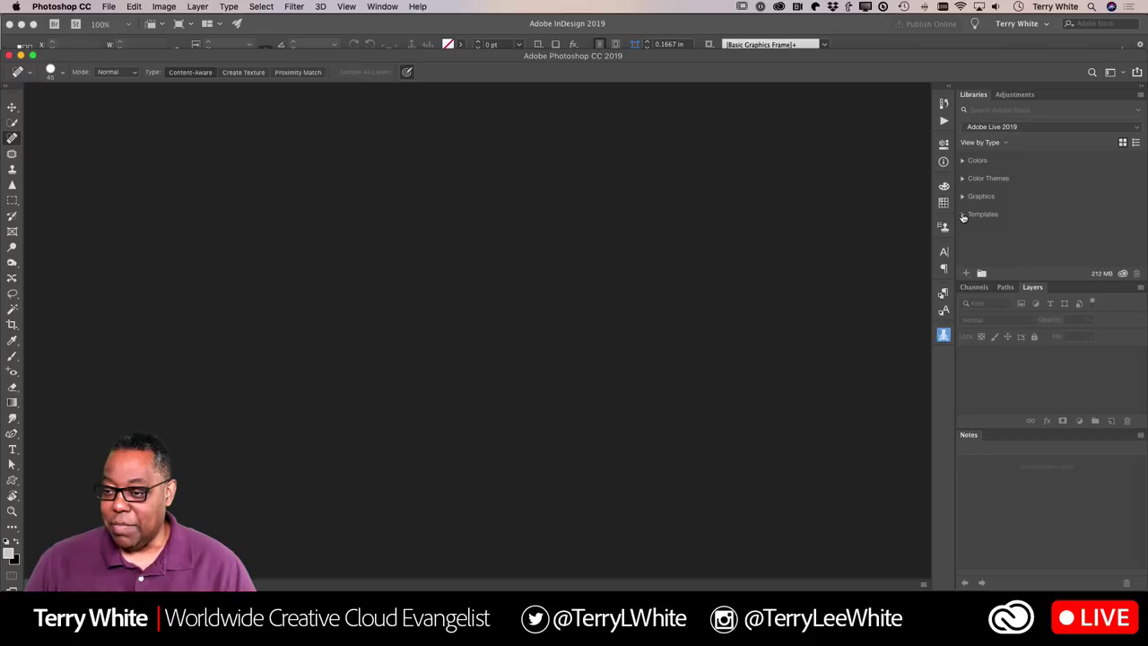
click(964, 215)
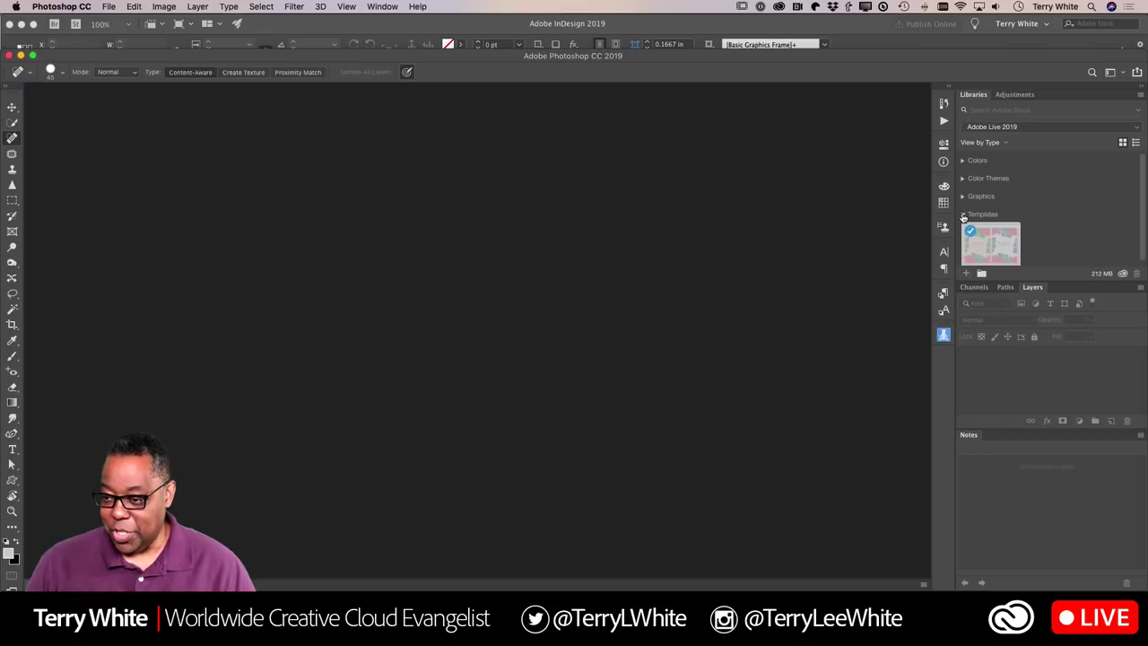
click(964, 216)
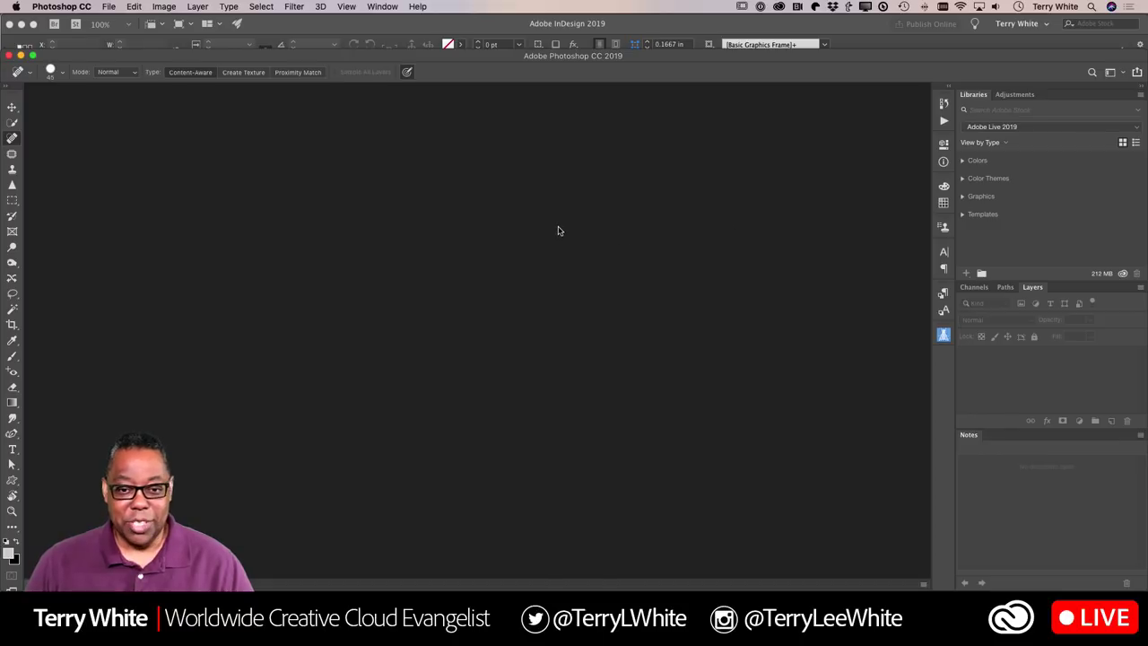
- Switch to InDesign and bring up the options for creating a new document
click(109, 6)
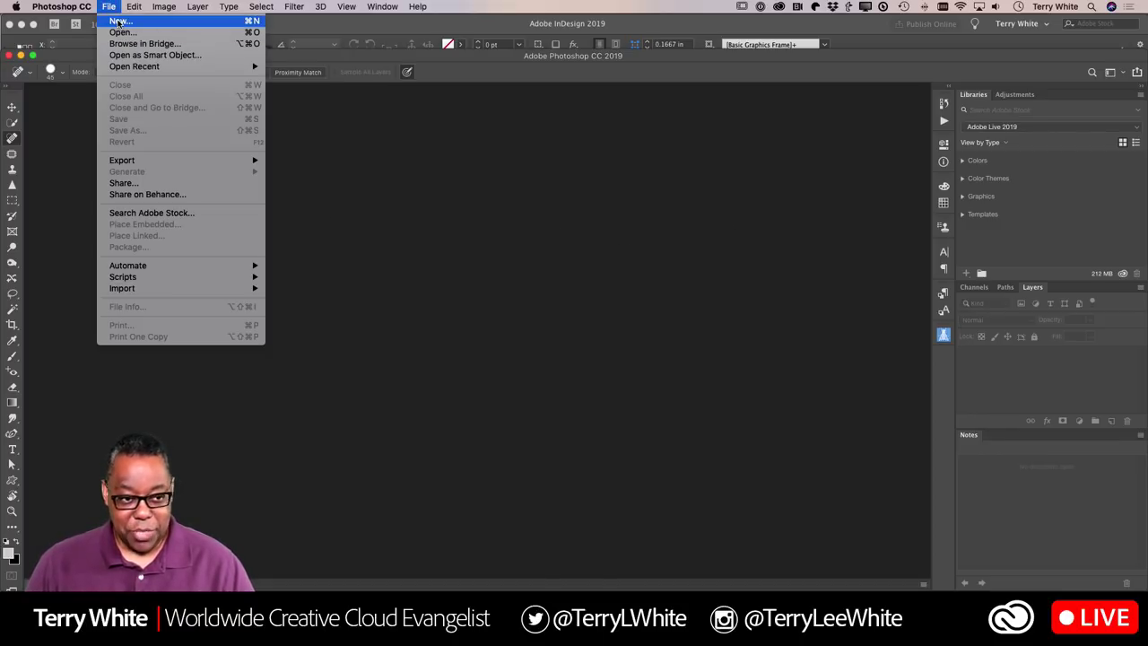
key(Escape)
key(super+Tab)
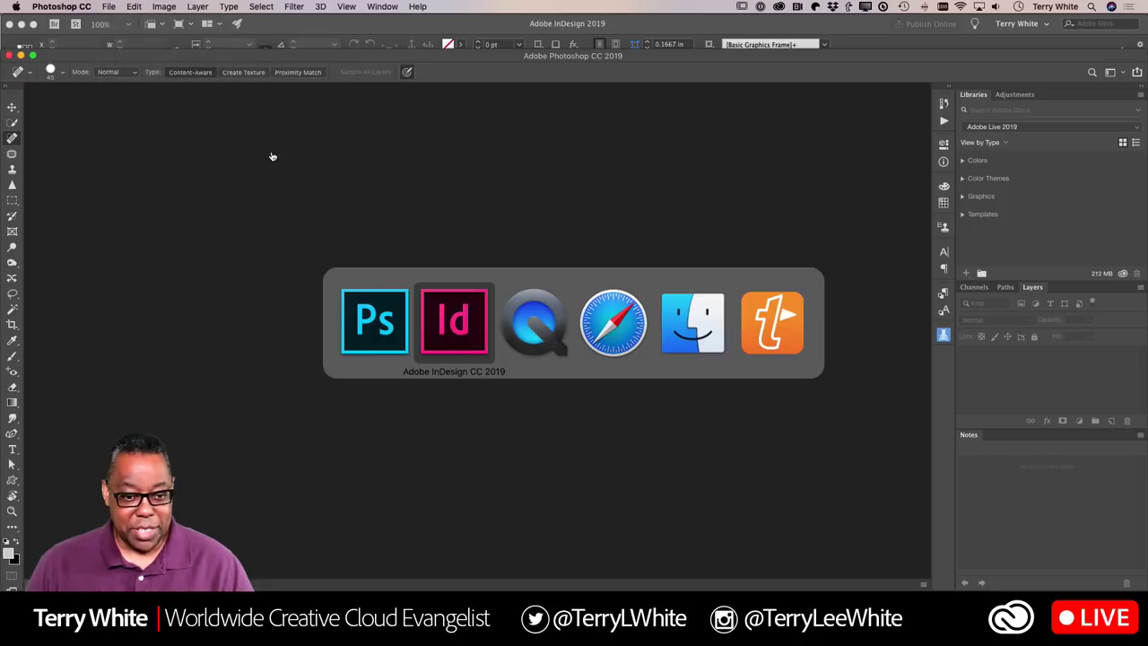
click(86, 7)
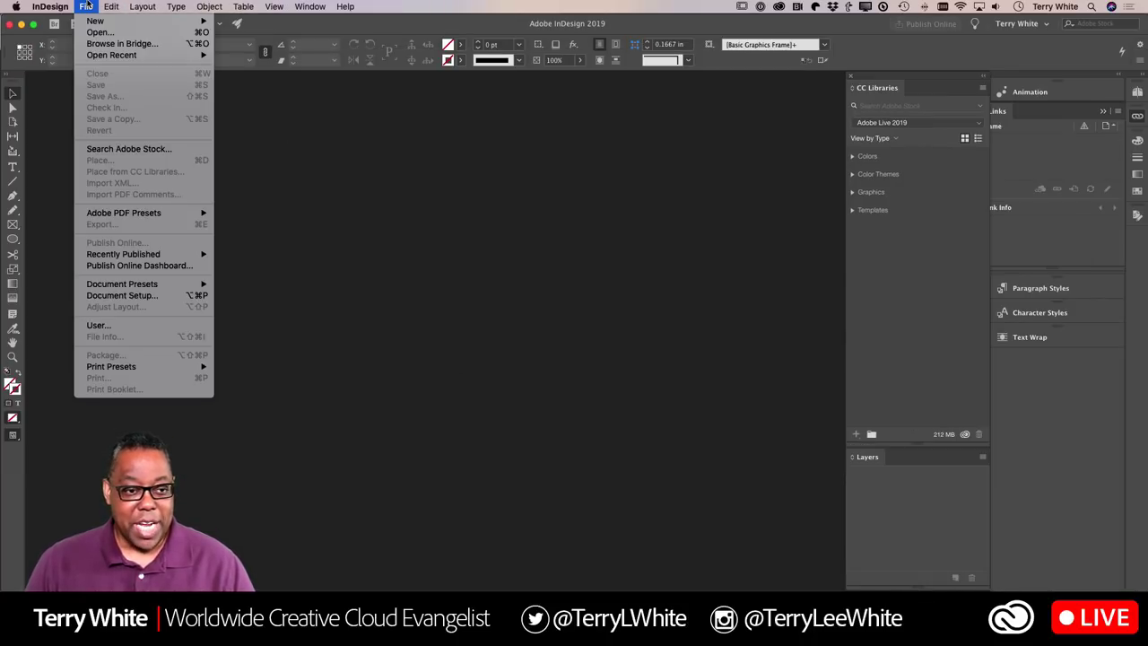
mouse_move(90, 19)
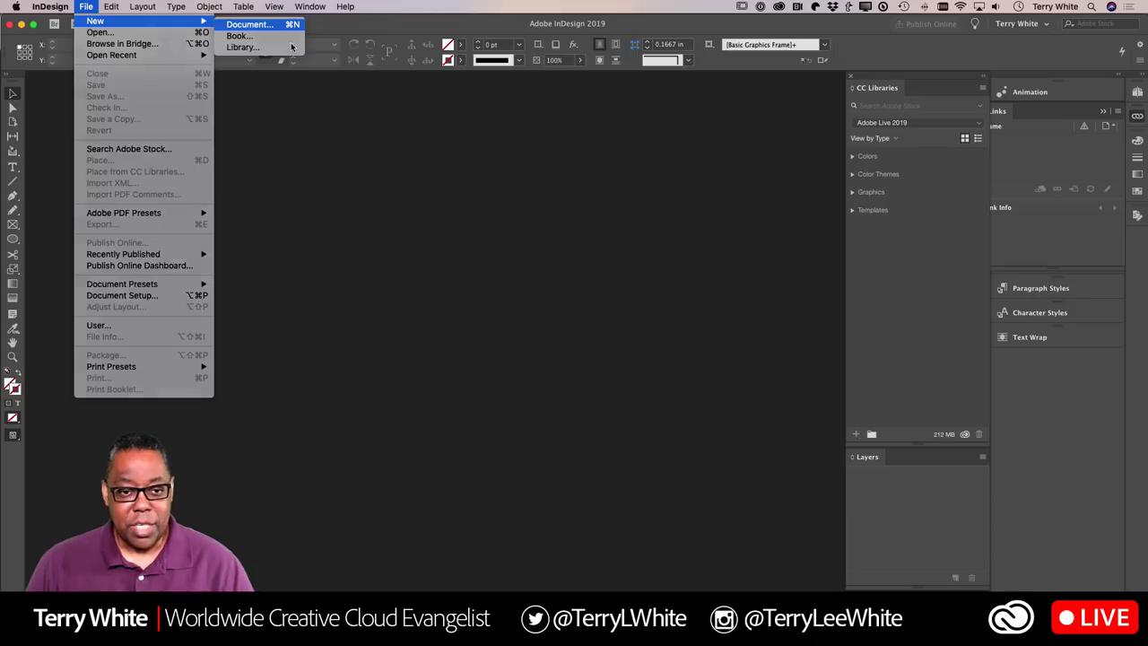
click(251, 25)
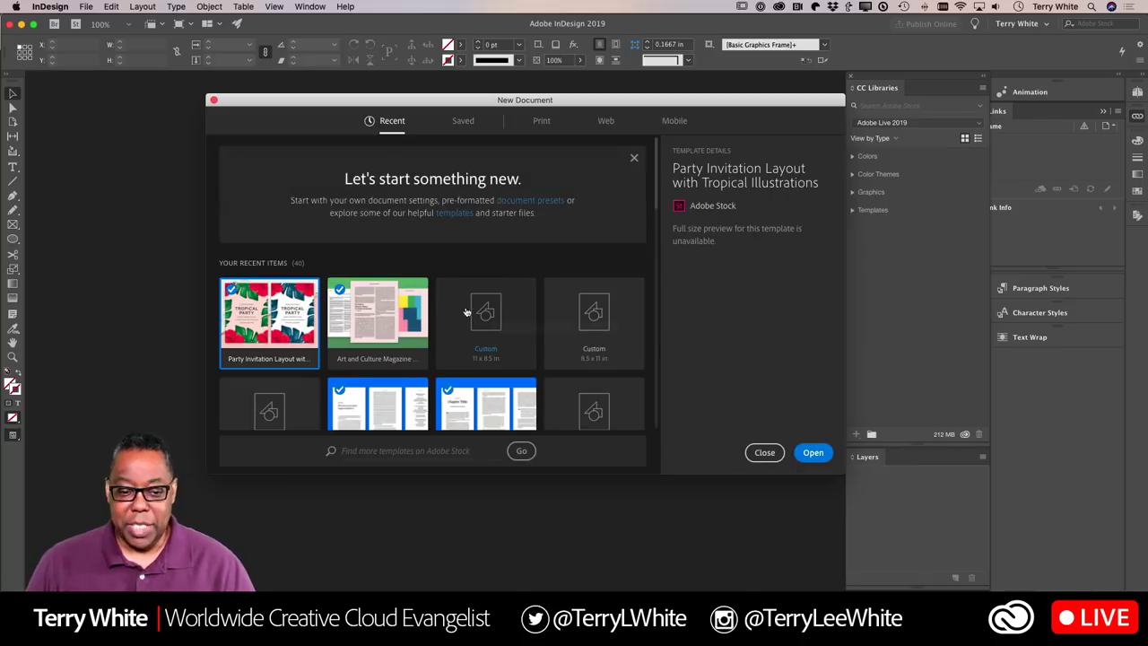
- Examine the recent items and the Print, Web and Mobile presets and templates available for a new document, ending on Print
scroll(433, 381, down, 5)
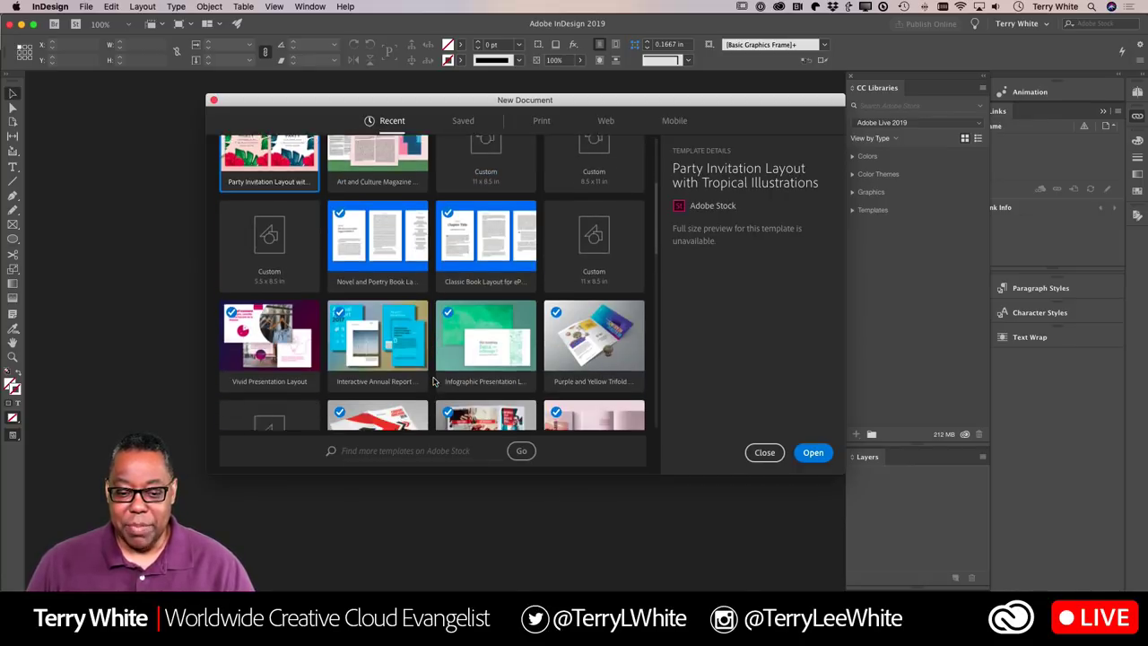
scroll(433, 381, up, 5)
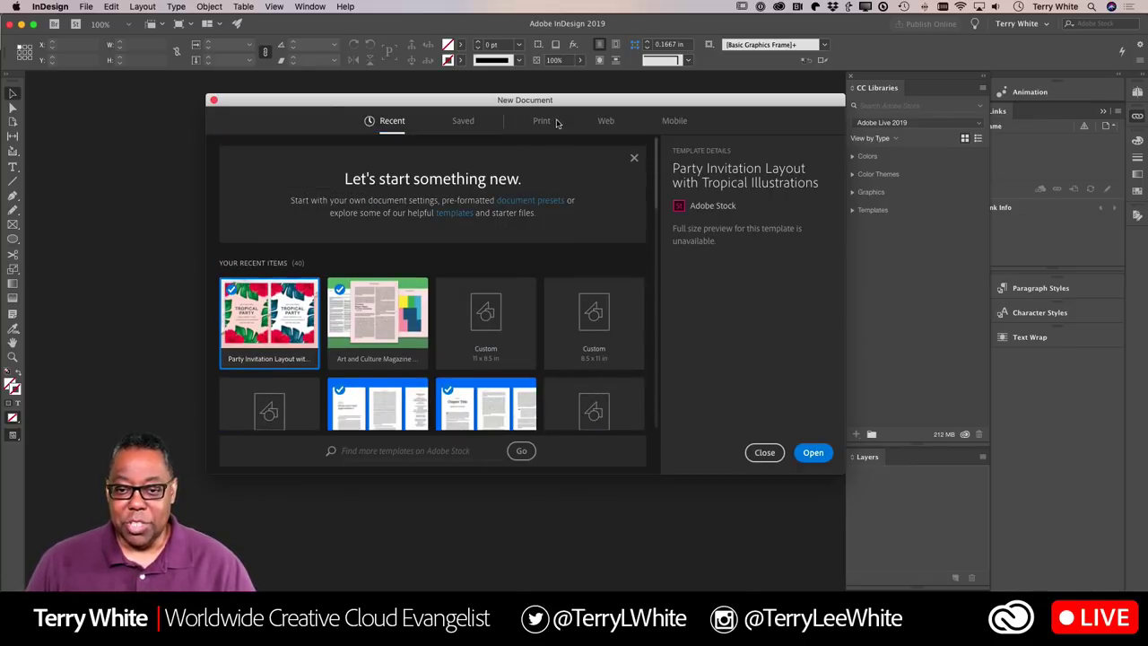
click(542, 122)
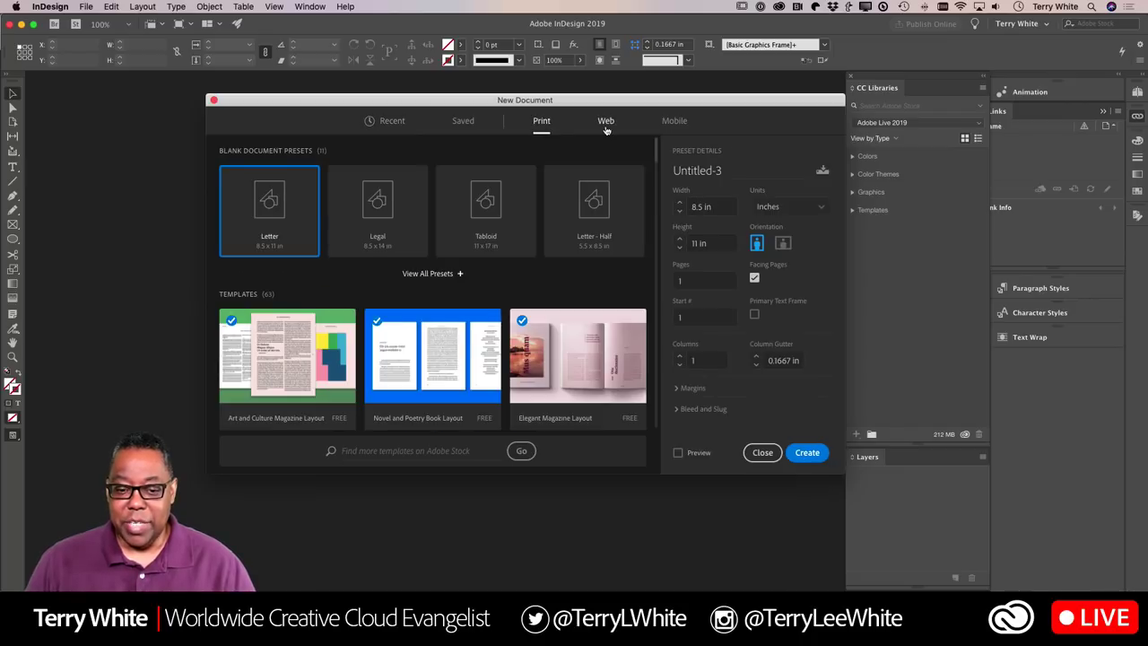
click(607, 123)
click(673, 122)
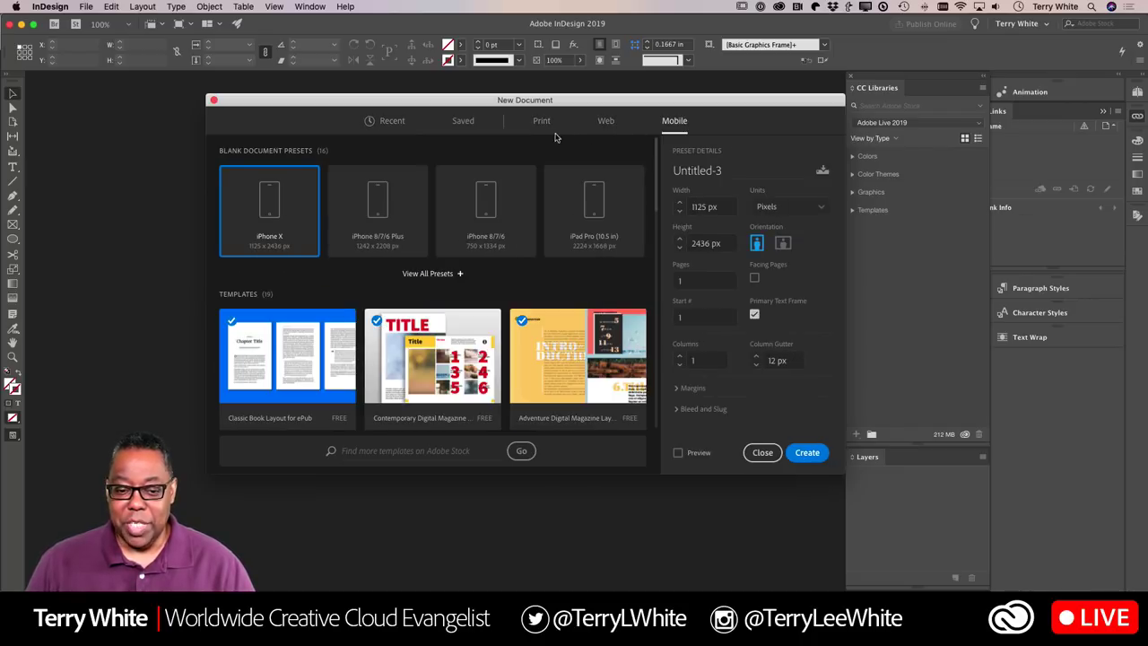
click(542, 122)
scroll(573, 302, down, 1)
scroll(573, 302, down, 15)
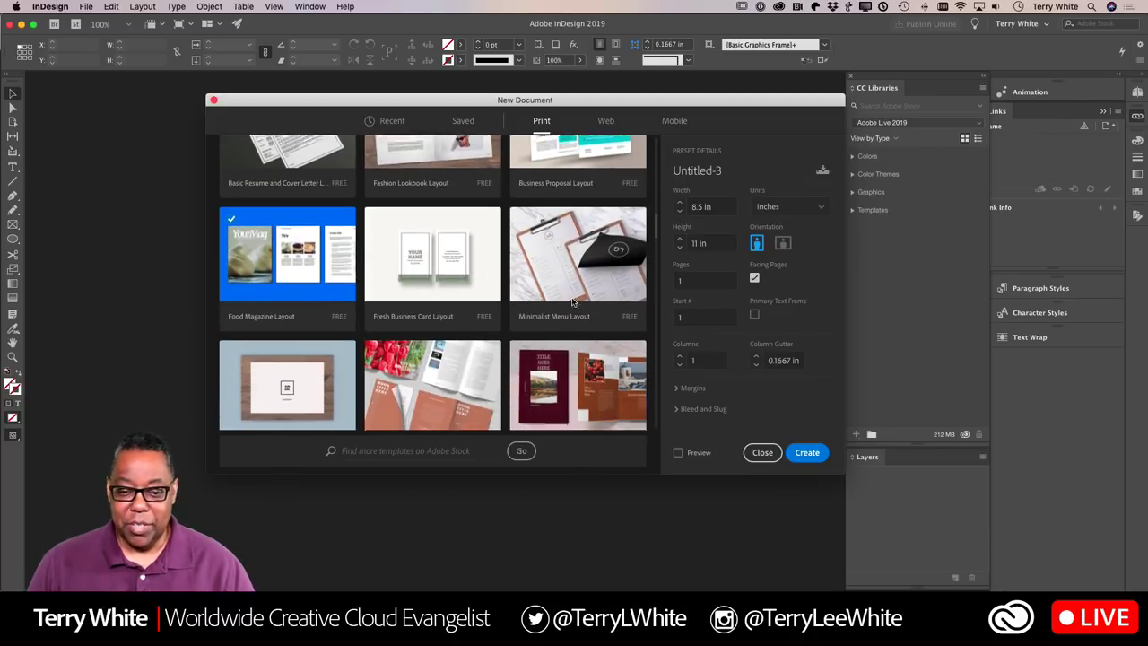
scroll(528, 303, up, 3)
scroll(527, 302, down, 2)
scroll(527, 302, up, 12)
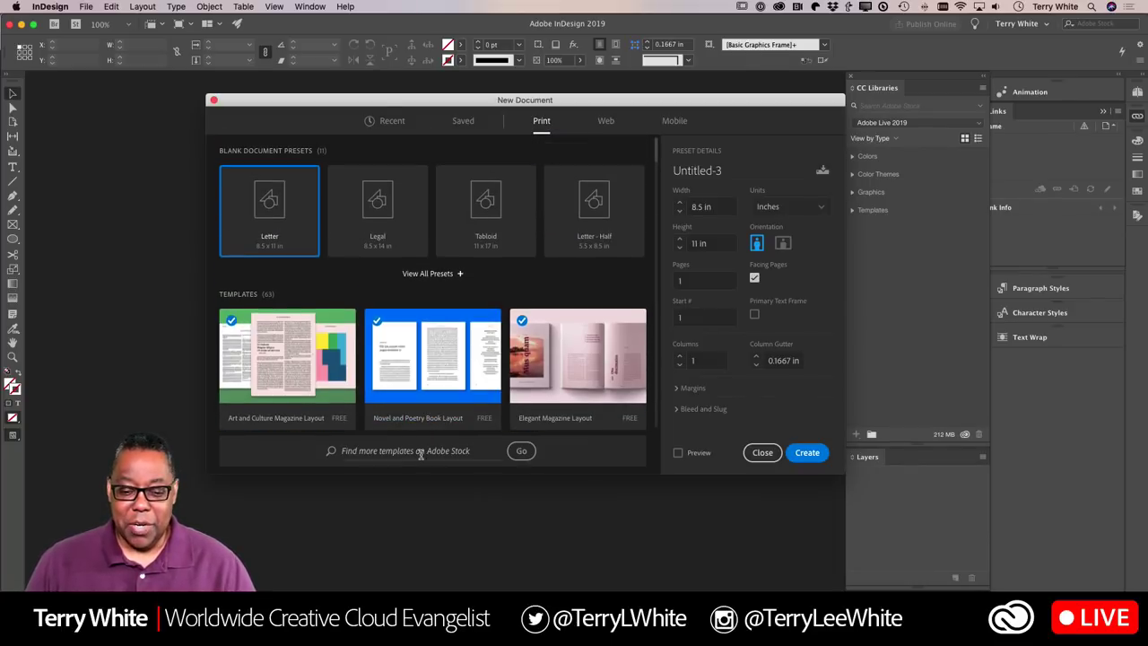
- Search Adobe Stock for more templates with the term "poster"
text(p)
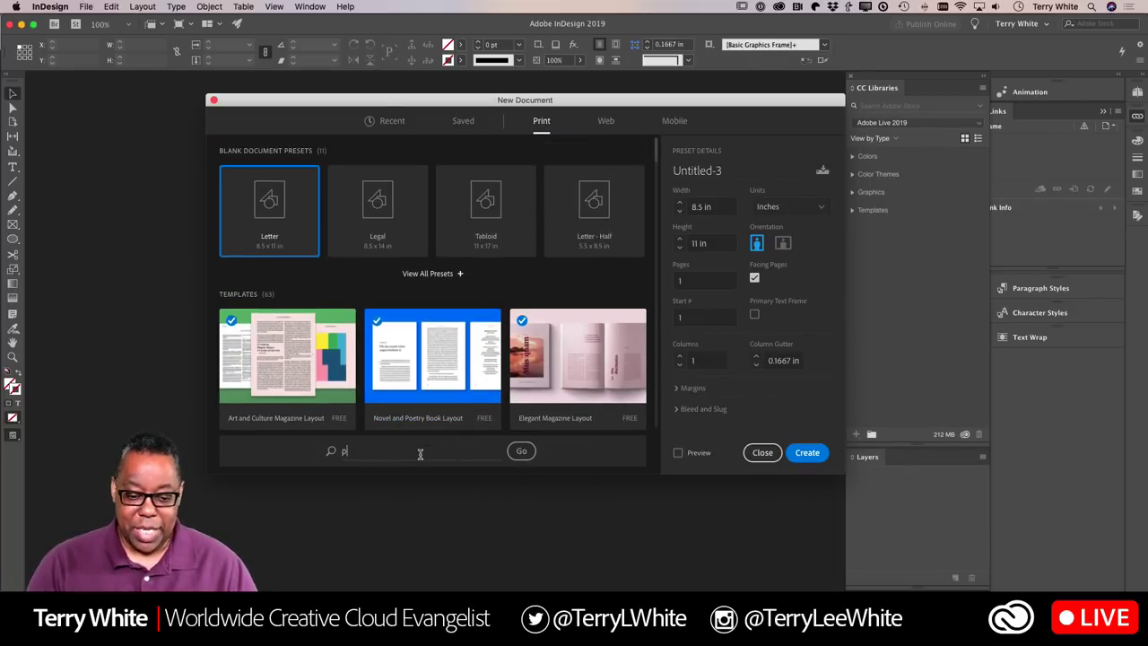
text(oster)
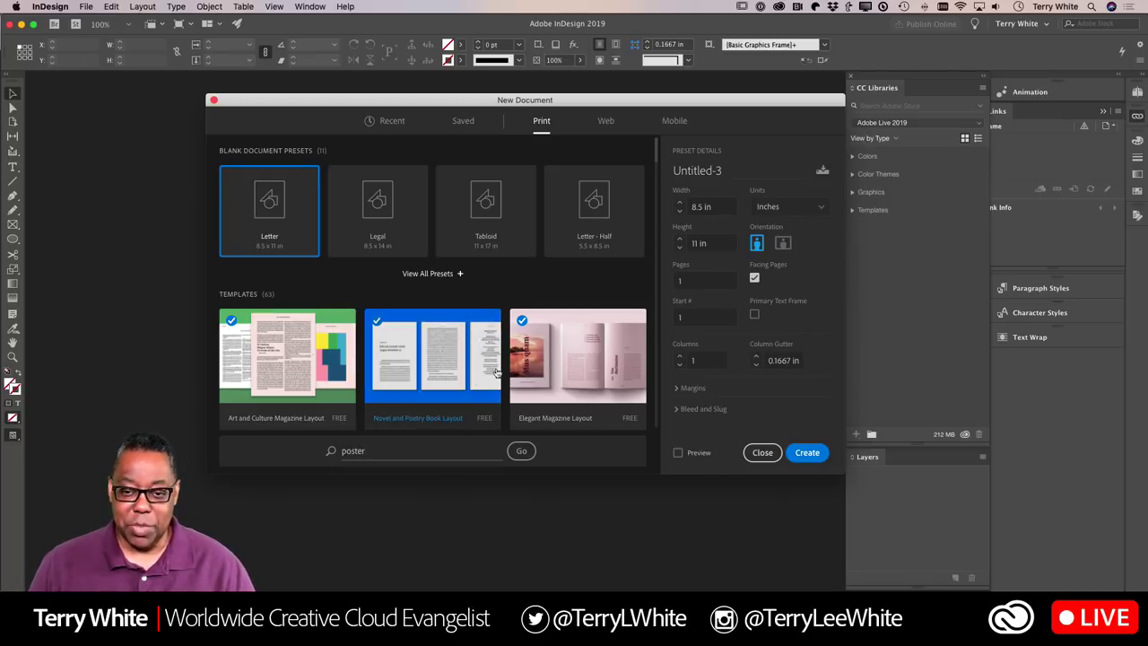
click(521, 453)
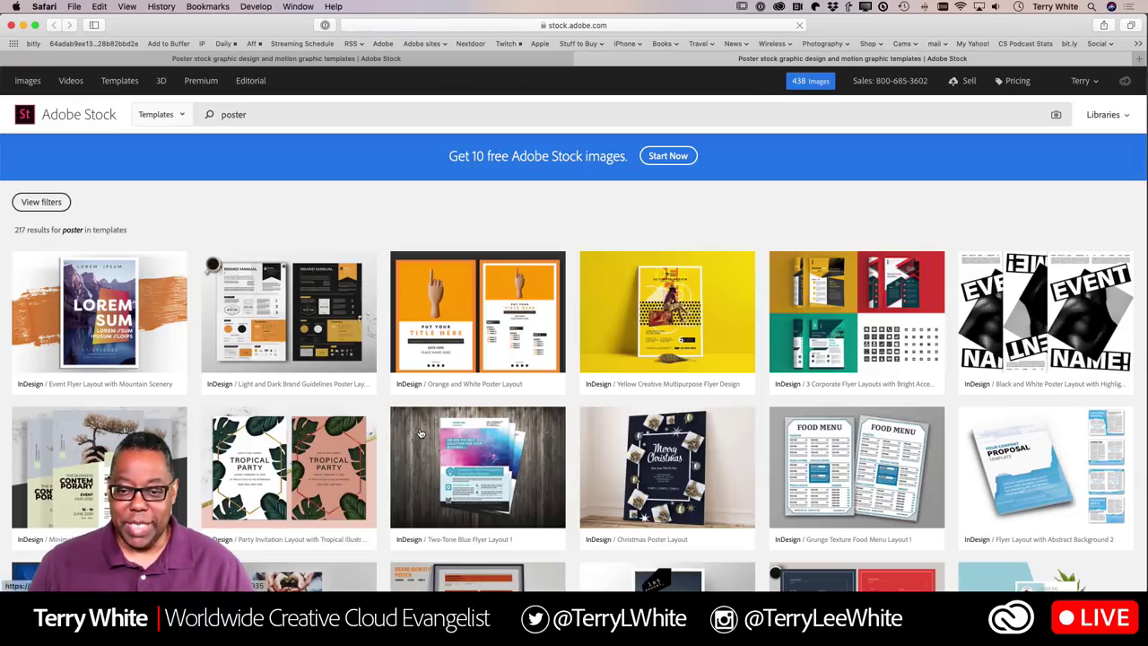
- Examine the InDesign poster templates offered in the Adobe Stock results
scroll(437, 427, down, 10)
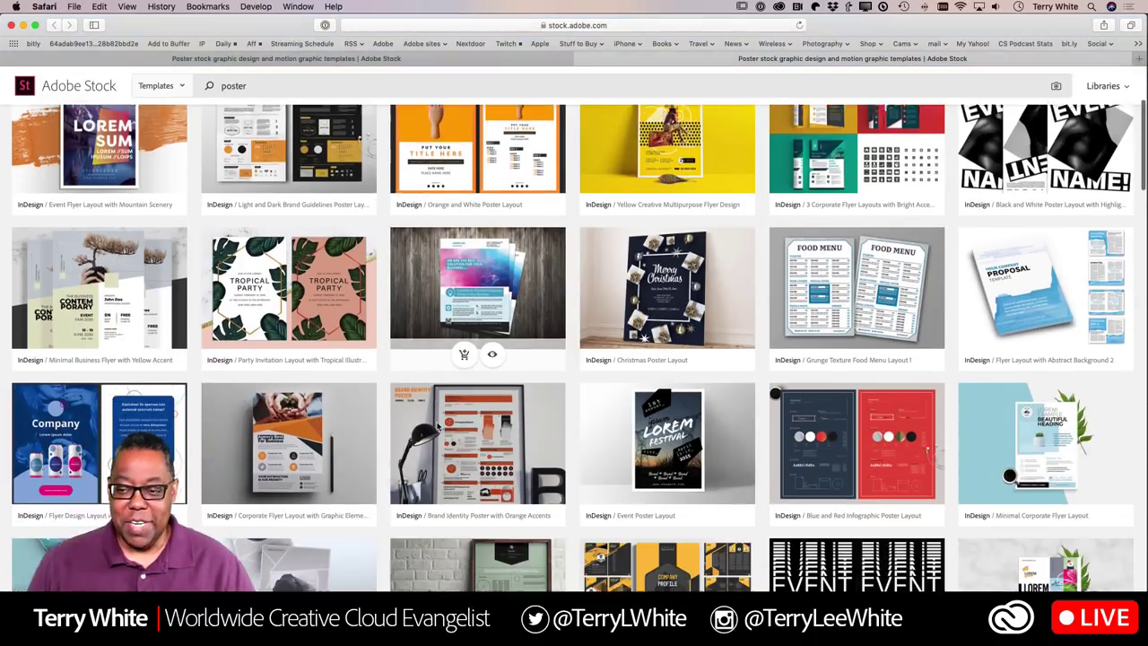
scroll(437, 427, down, 12)
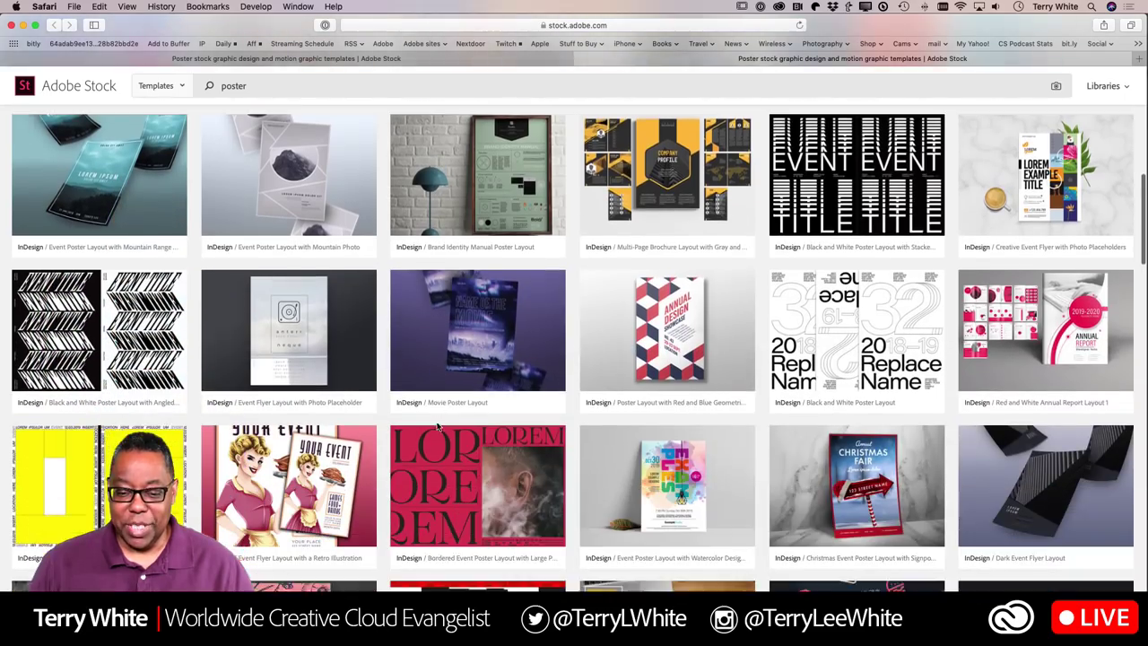
scroll(437, 427, down, 10)
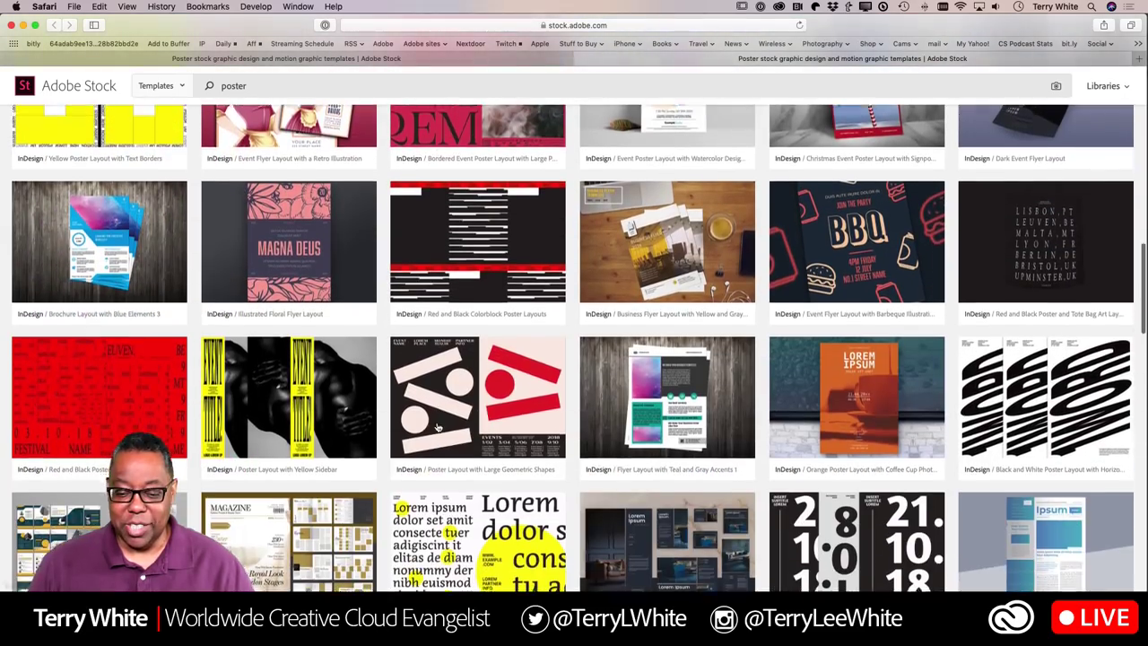
scroll(437, 427, down, 12)
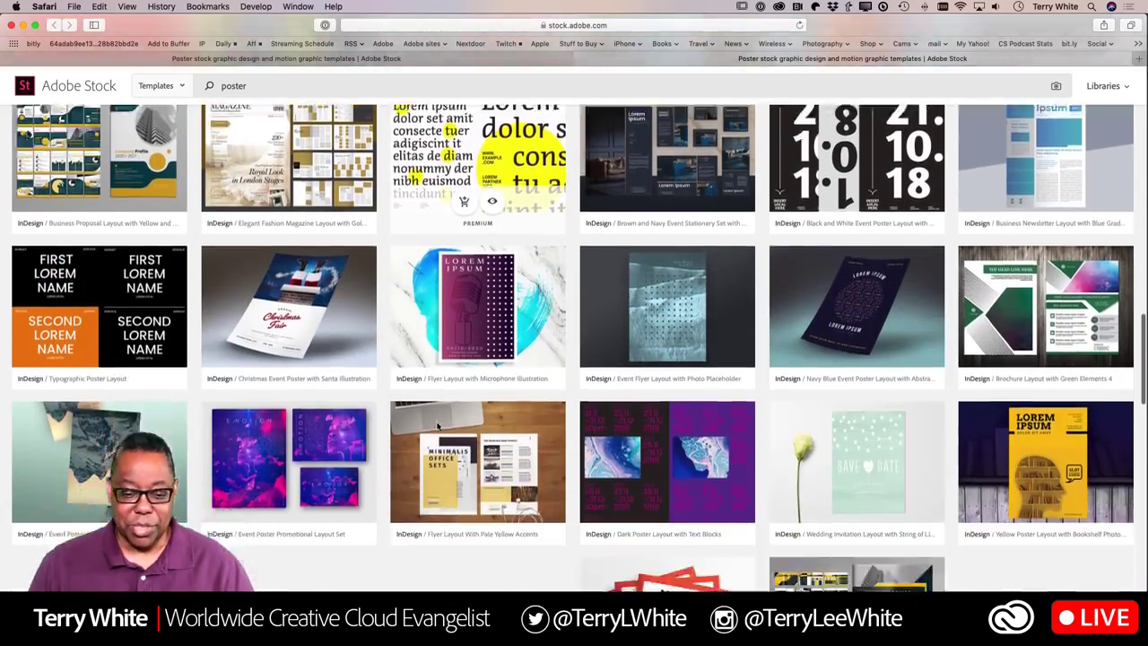
scroll(437, 427, down, 12)
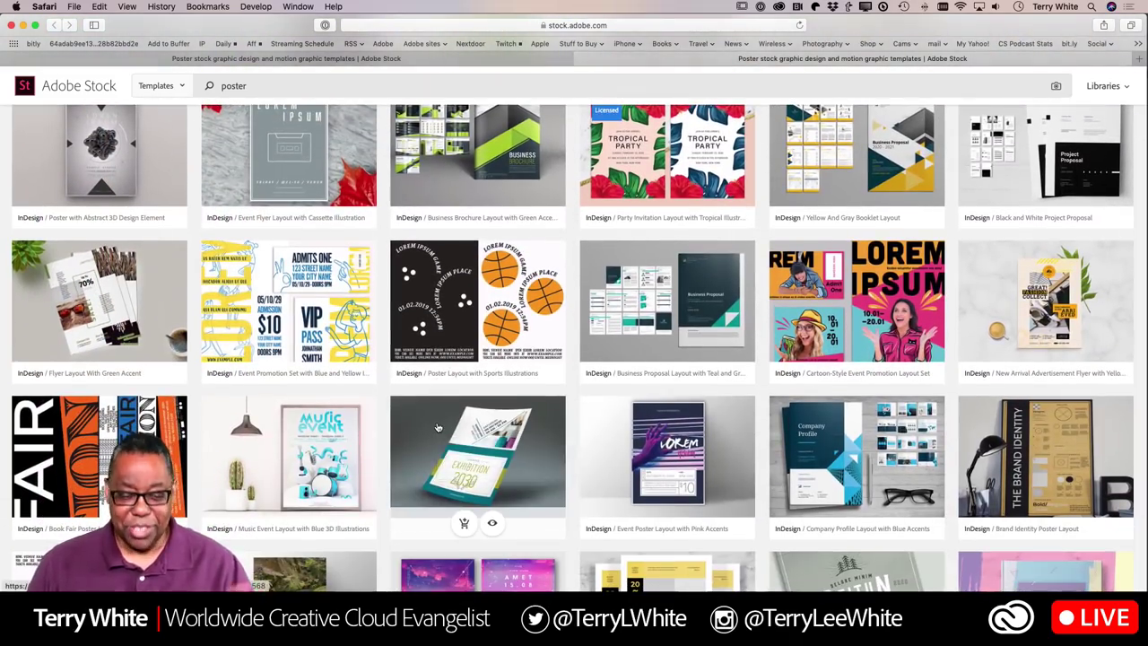
scroll(437, 427, down, 4)
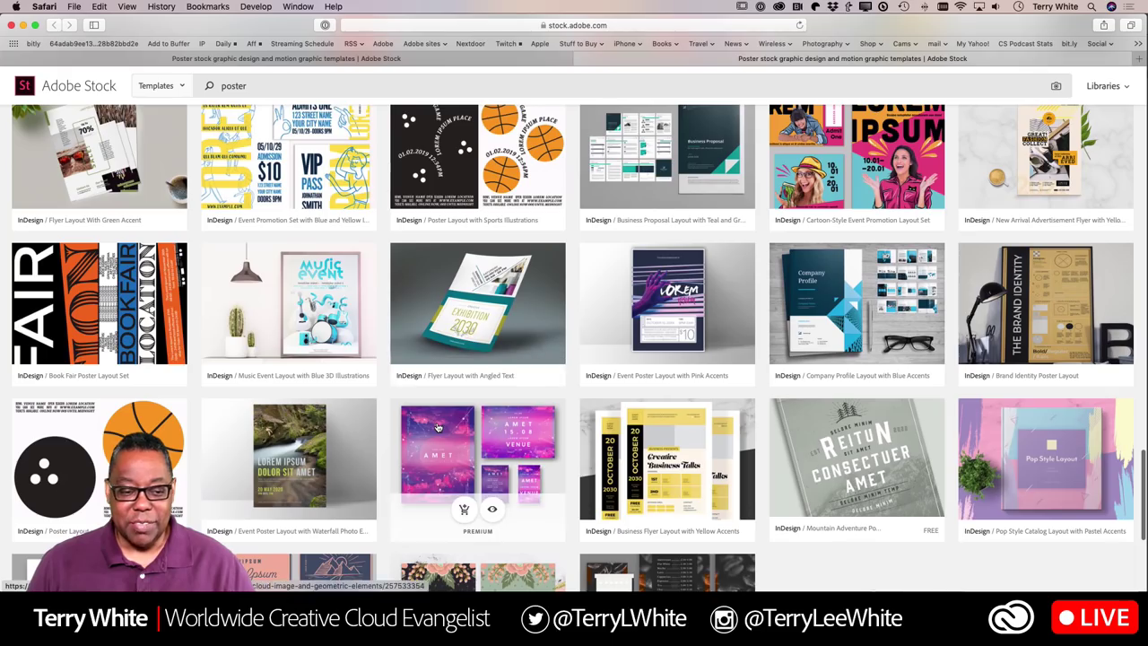
scroll(437, 427, up, 20)
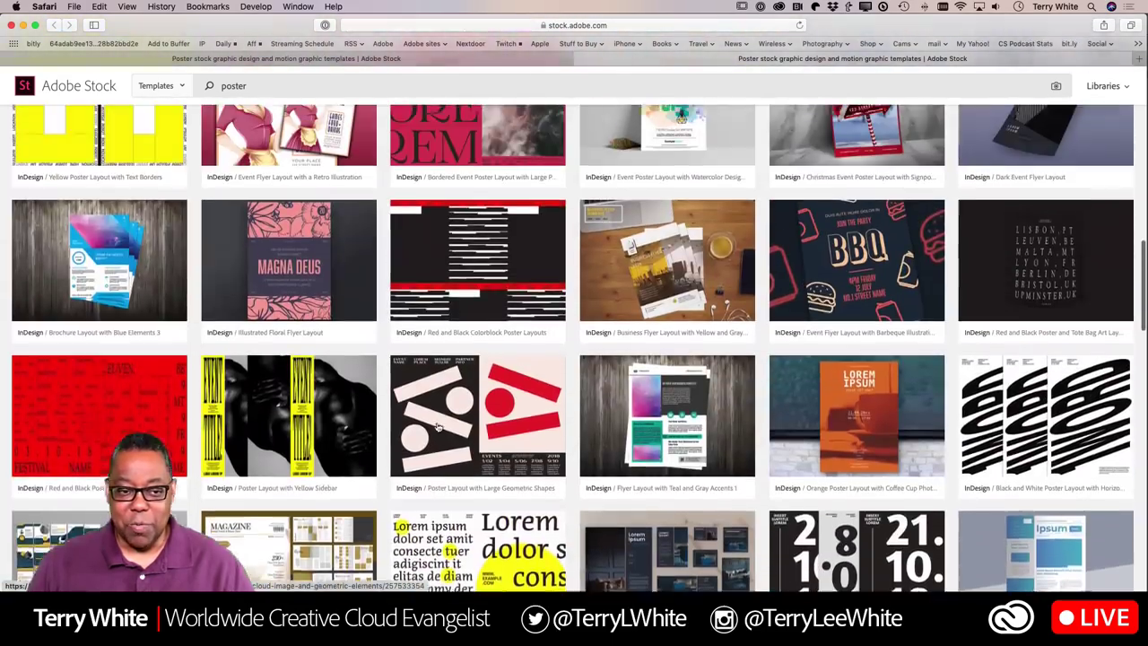
scroll(437, 427, up, 20)
scroll(437, 427, up, 5)
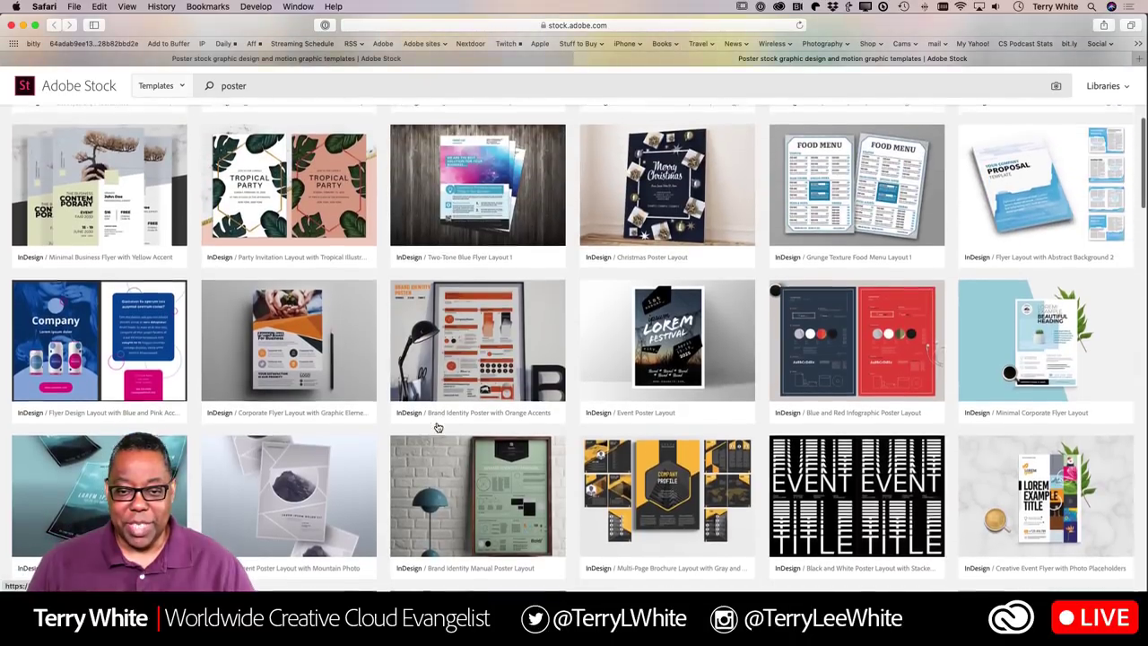
scroll(437, 427, down, 1)
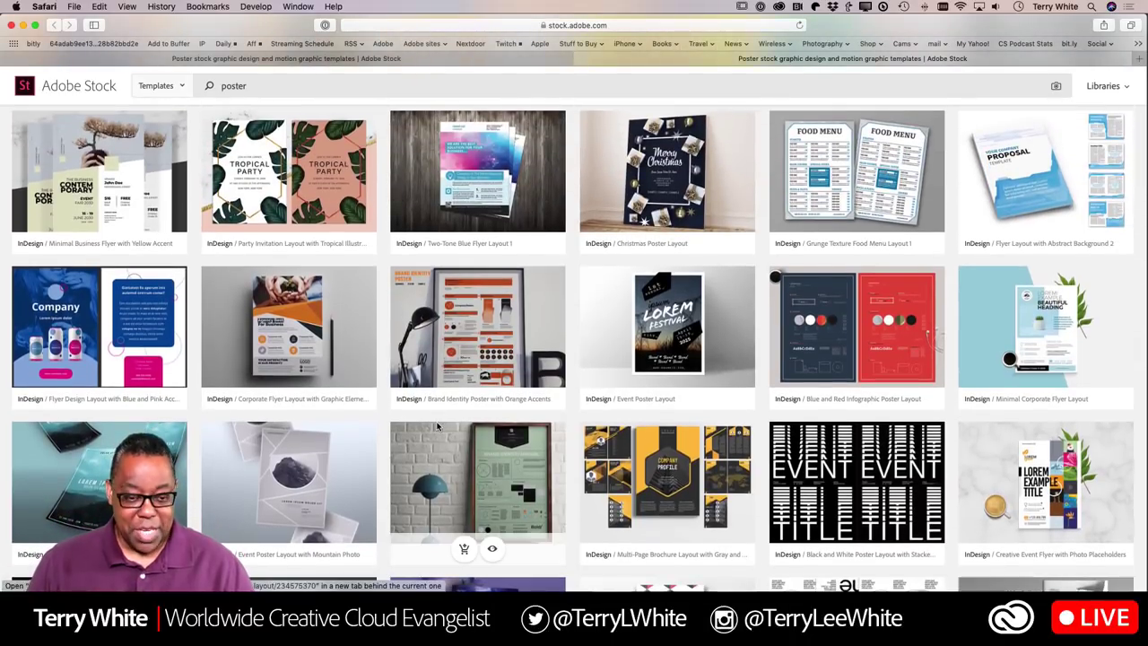
key(super+Tab)
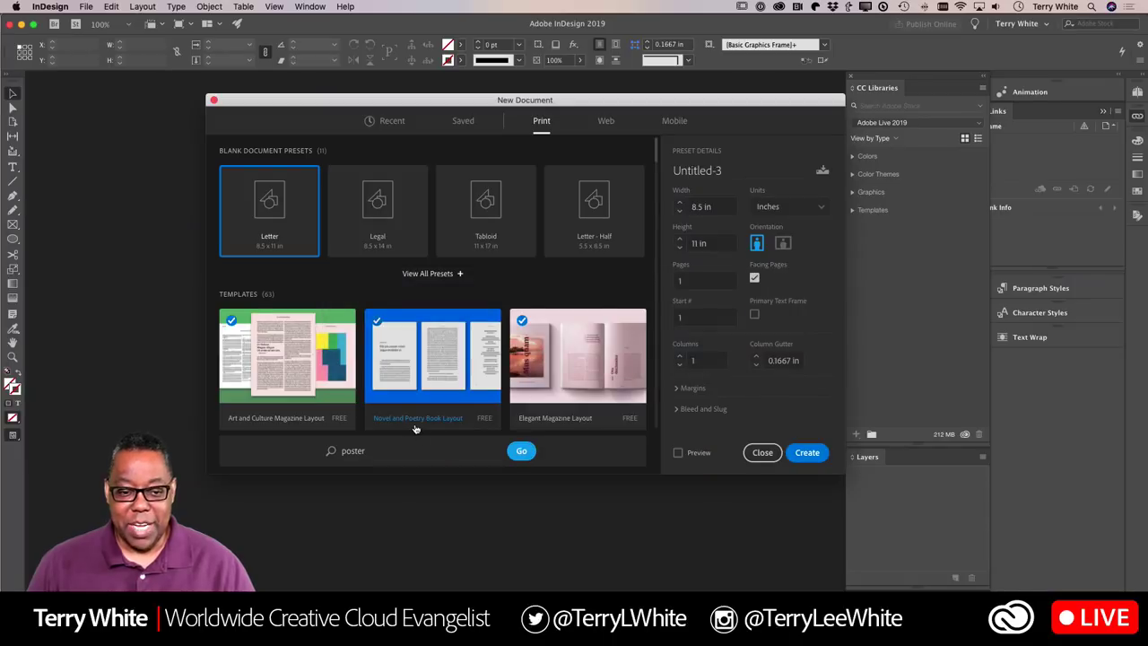
key(super+Tab)
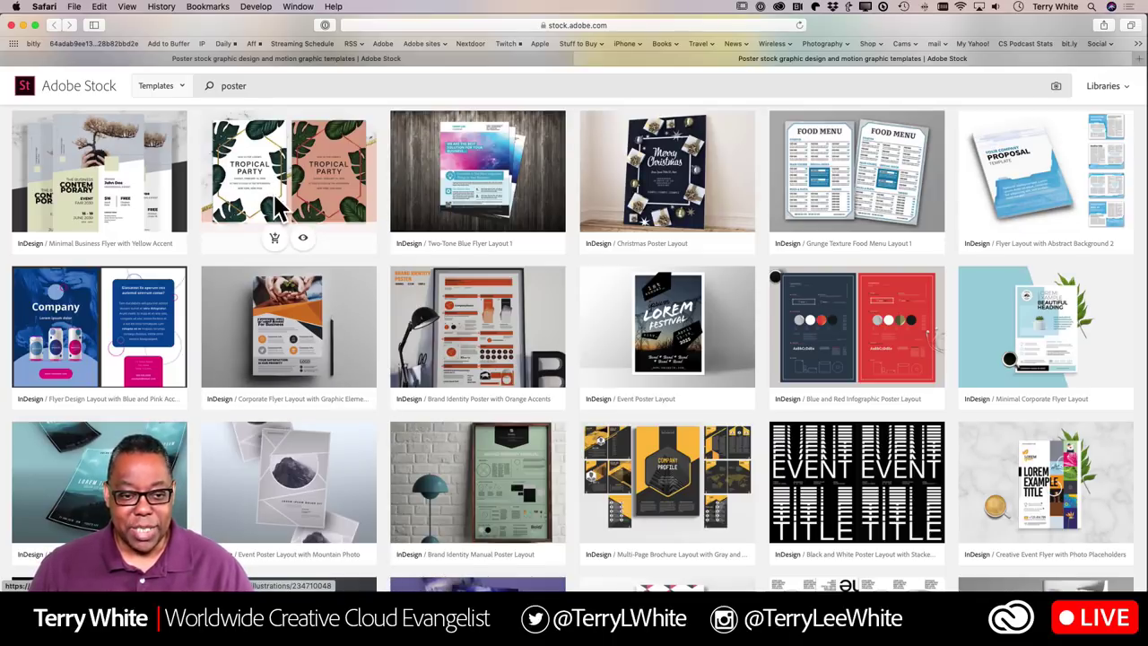
- Switch to InDesign and open the recent Adobe Stock template "Party Invitation Layout with Tropical Illustrations" as a new document
key(super+Tab)
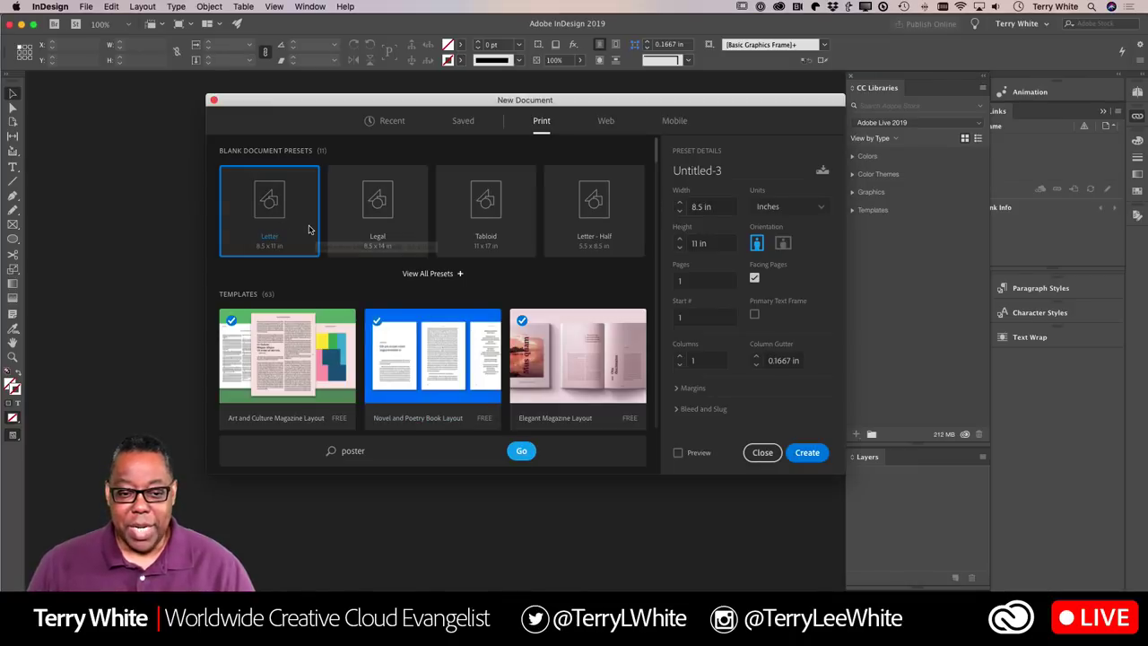
click(386, 120)
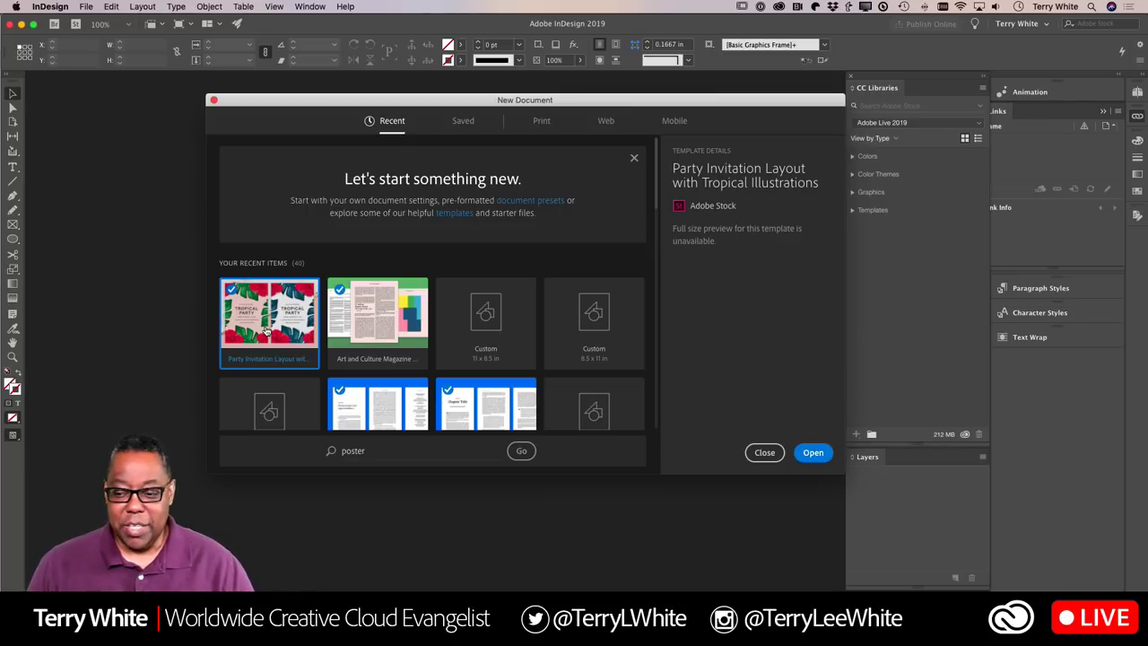
click(813, 452)
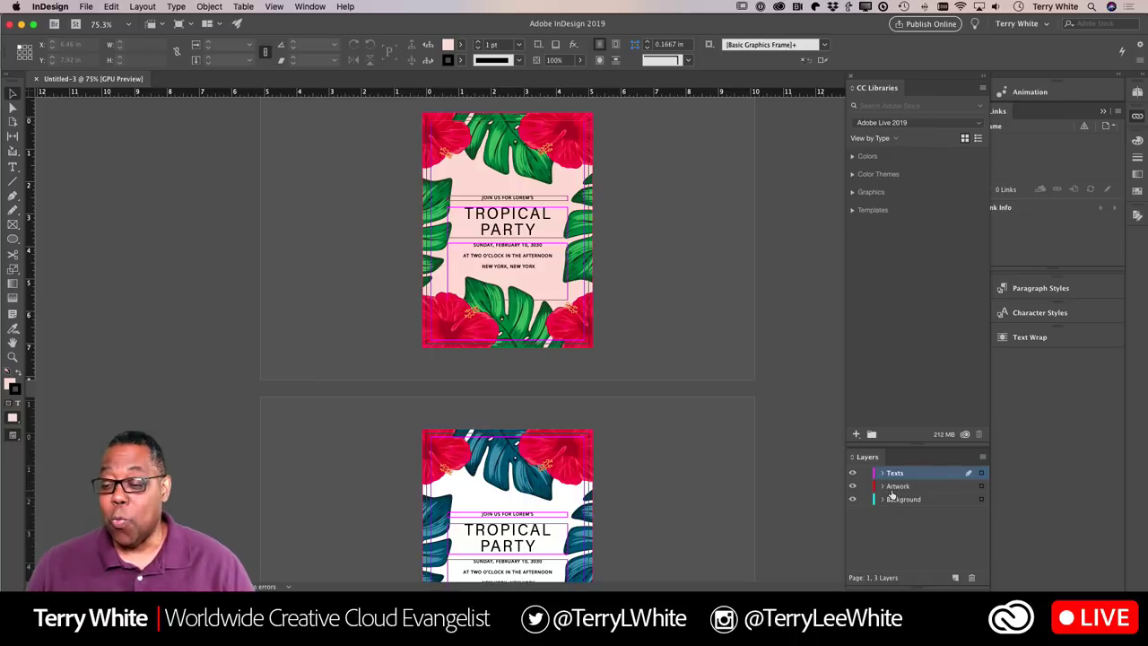
- Hide and show the Artwork, Texts and Background layers one at a time to inspect what each contains
click(853, 488)
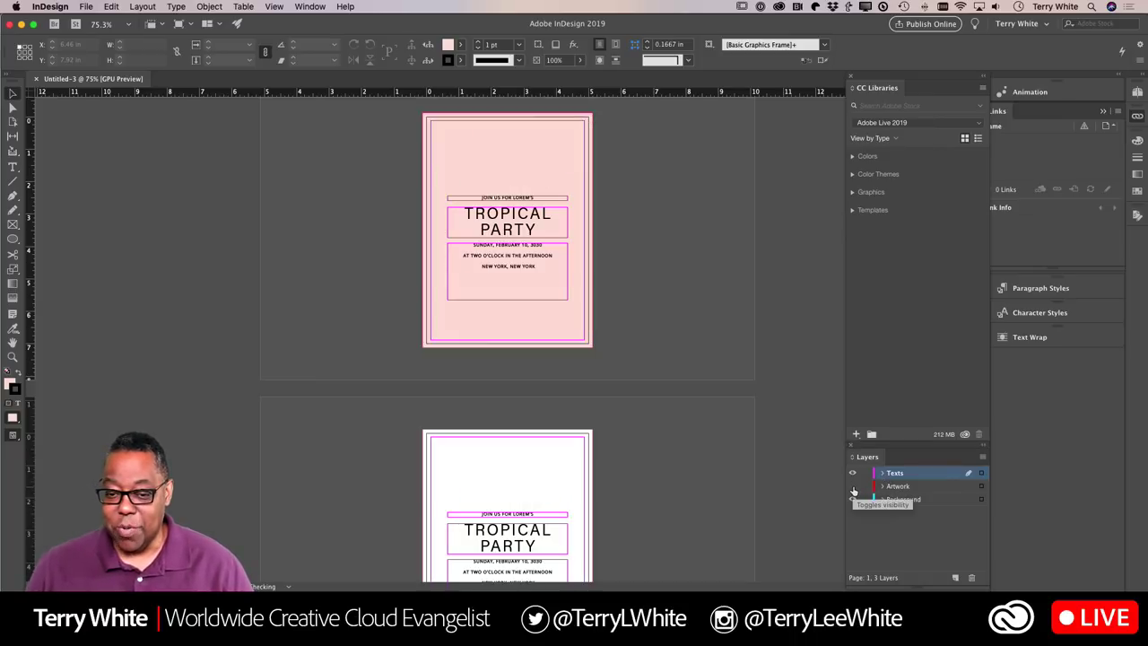
click(853, 486)
click(853, 473)
click(853, 472)
click(854, 500)
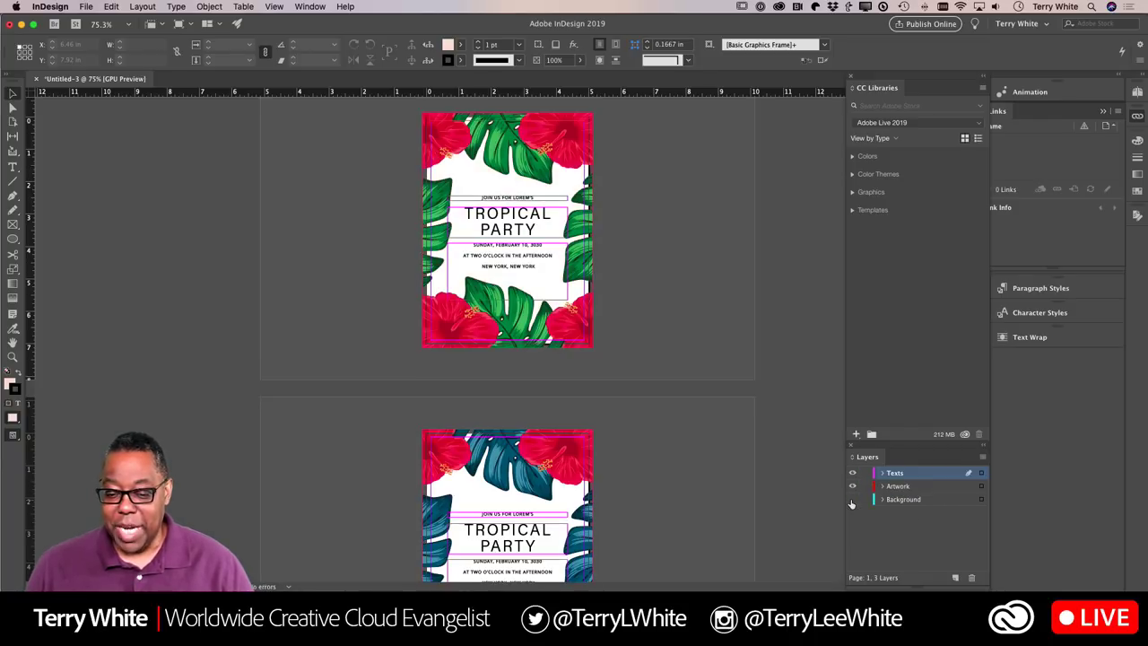
click(853, 499)
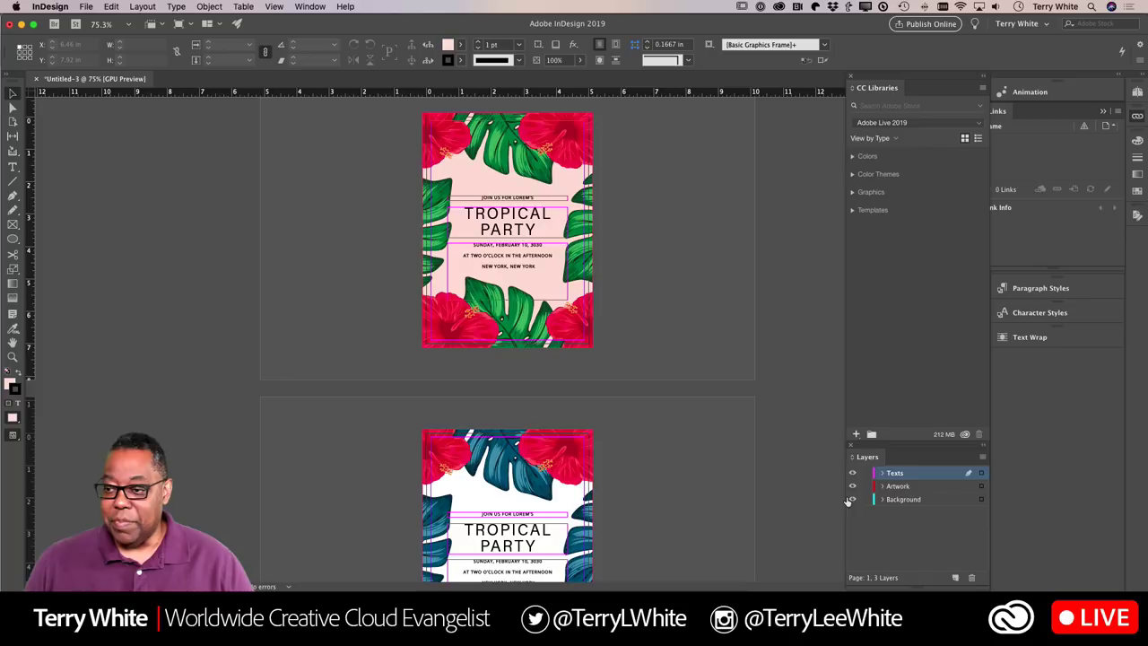
- Examine the pink and white versions of the tropical party invitation on the document's pages
scroll(664, 358, down, 1)
scroll(663, 357, down, 3)
scroll(664, 357, up, 5)
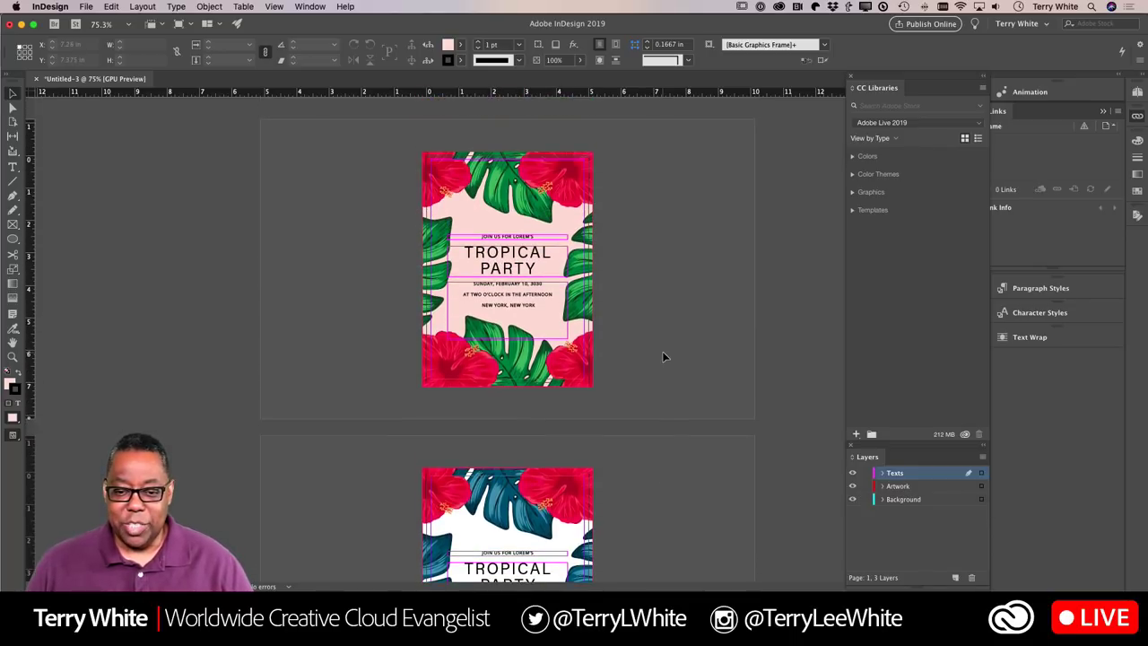
scroll(664, 357, down, 4)
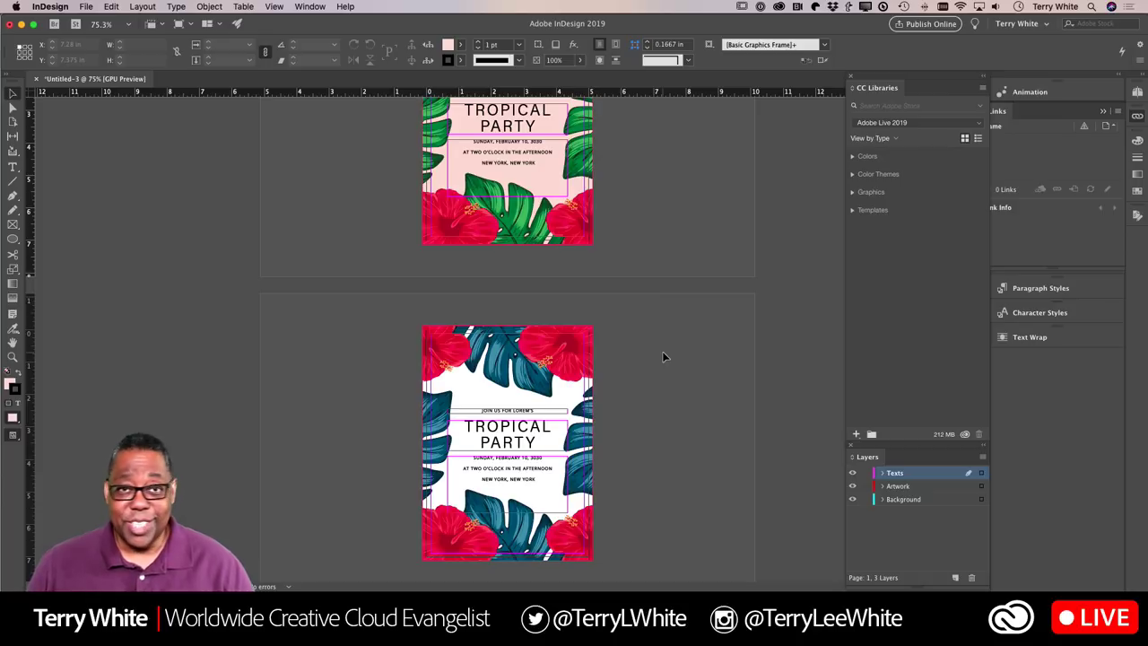
scroll(662, 356, up, 2)
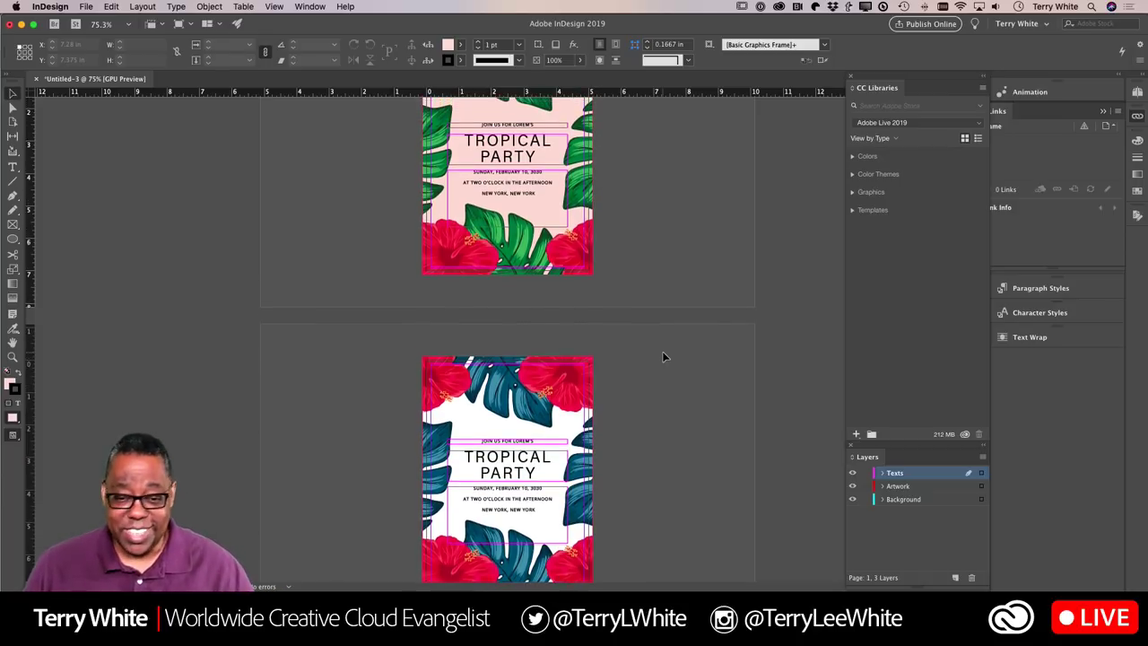
scroll(662, 357, up, 5)
scroll(662, 356, down, 2)
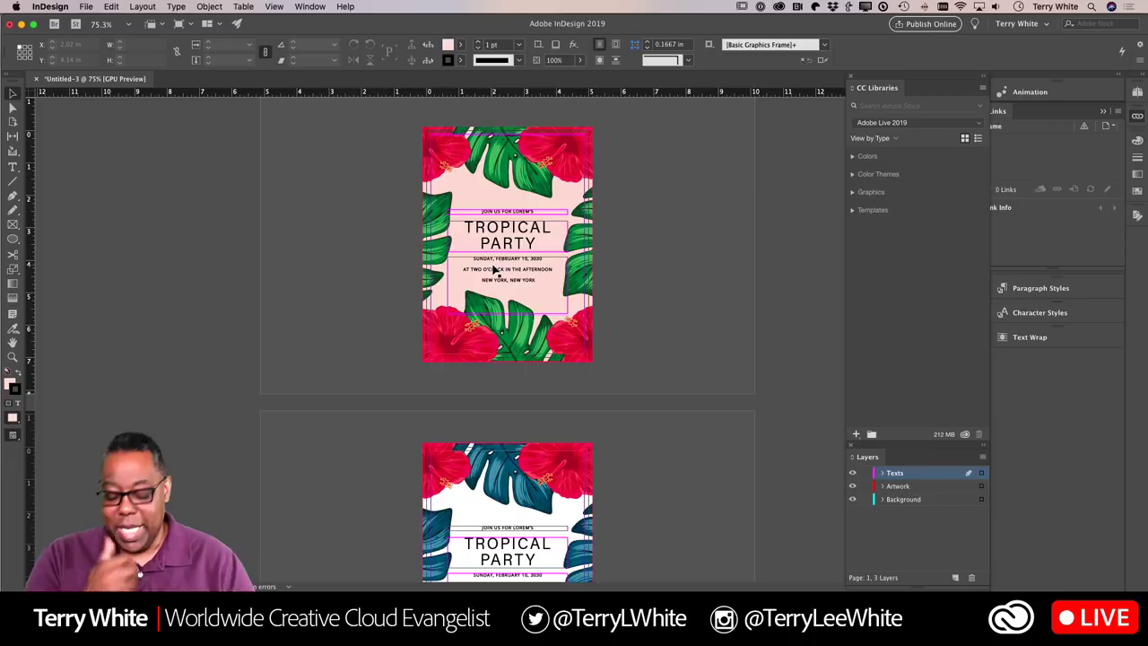
- Replace the heading on the pink invitation with "Tropical Party" in mixed case
key(z)
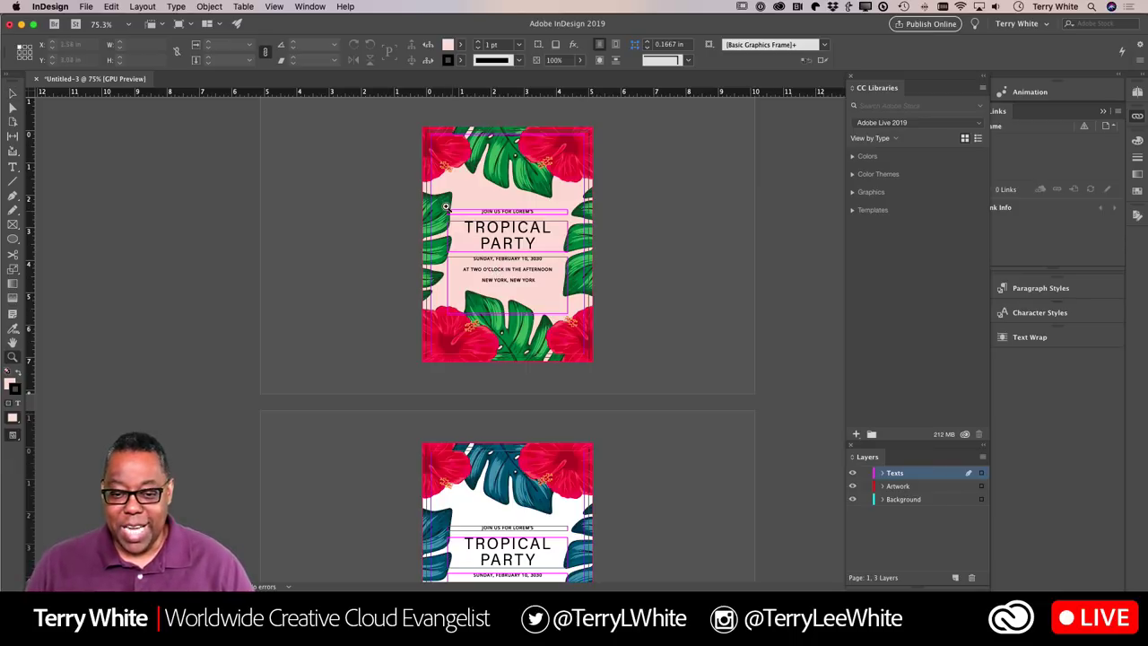
drag(449, 208, 644, 375)
scroll(644, 375, right, 5)
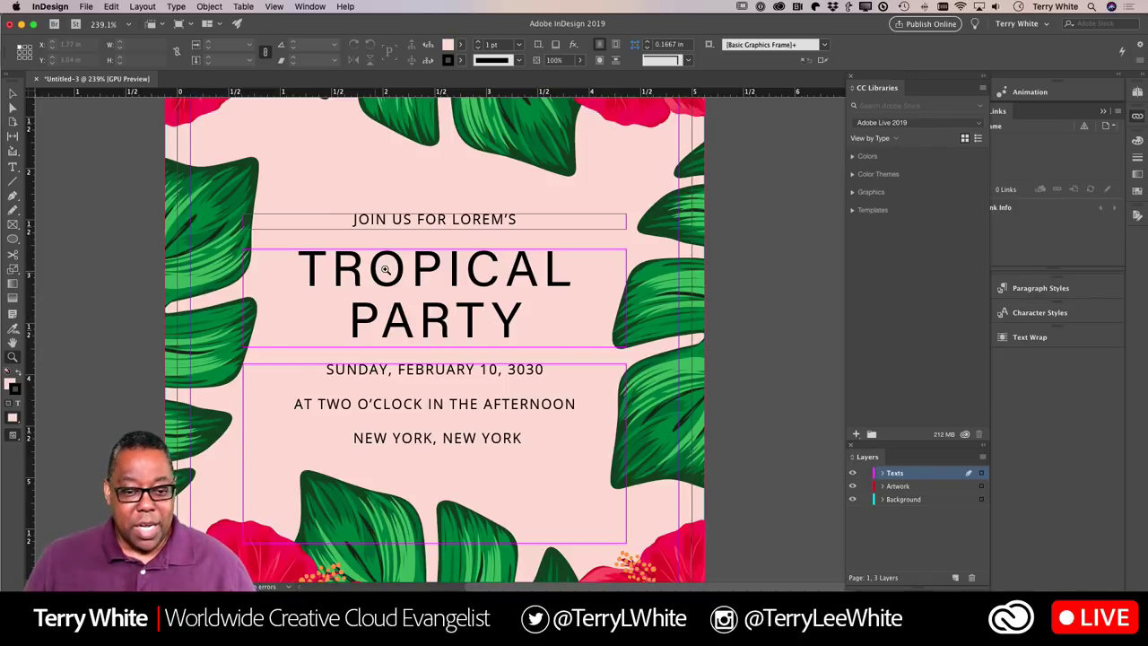
click(12, 169)
click(382, 314)
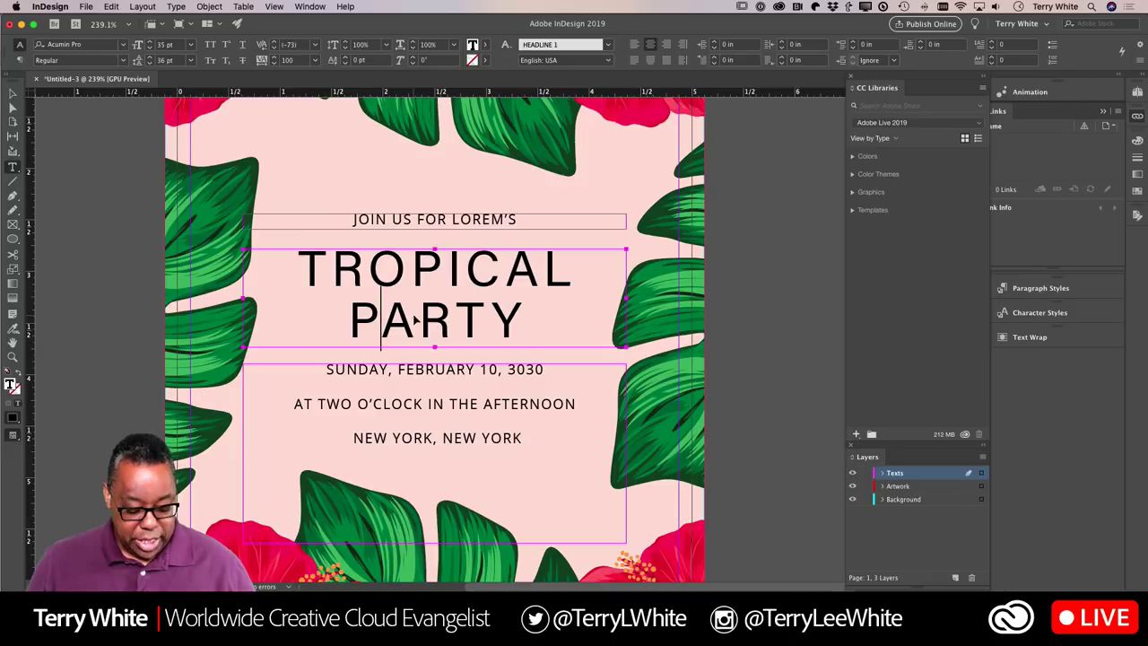
key(super+a)
text(Trop)
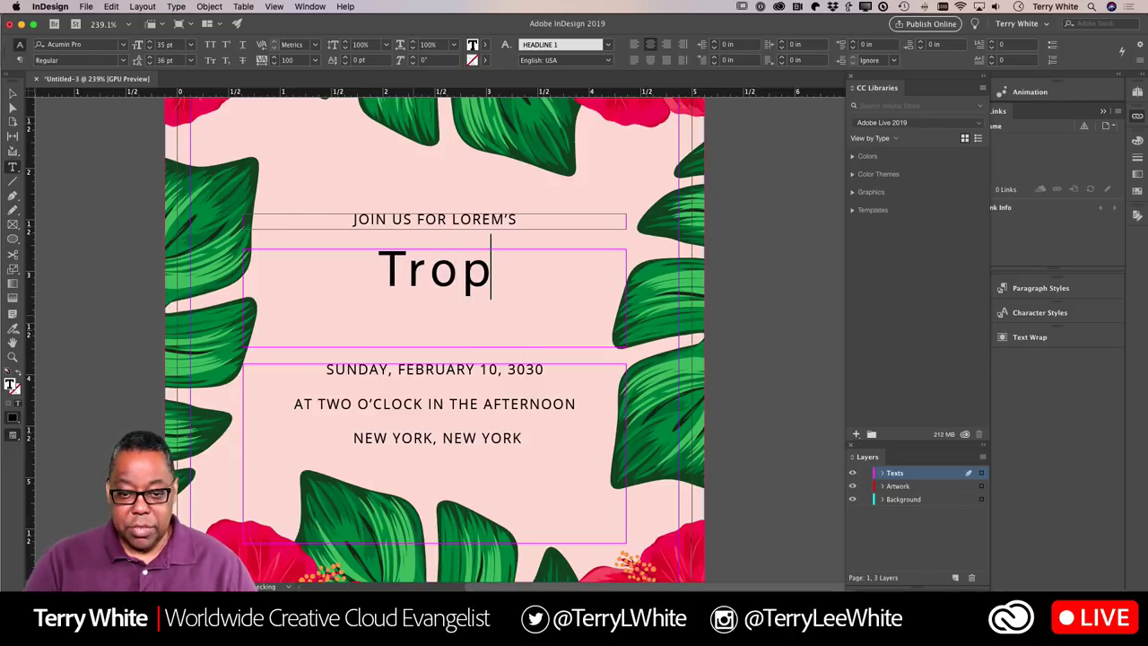
text(a)
key(BackSpace)
text(ical )
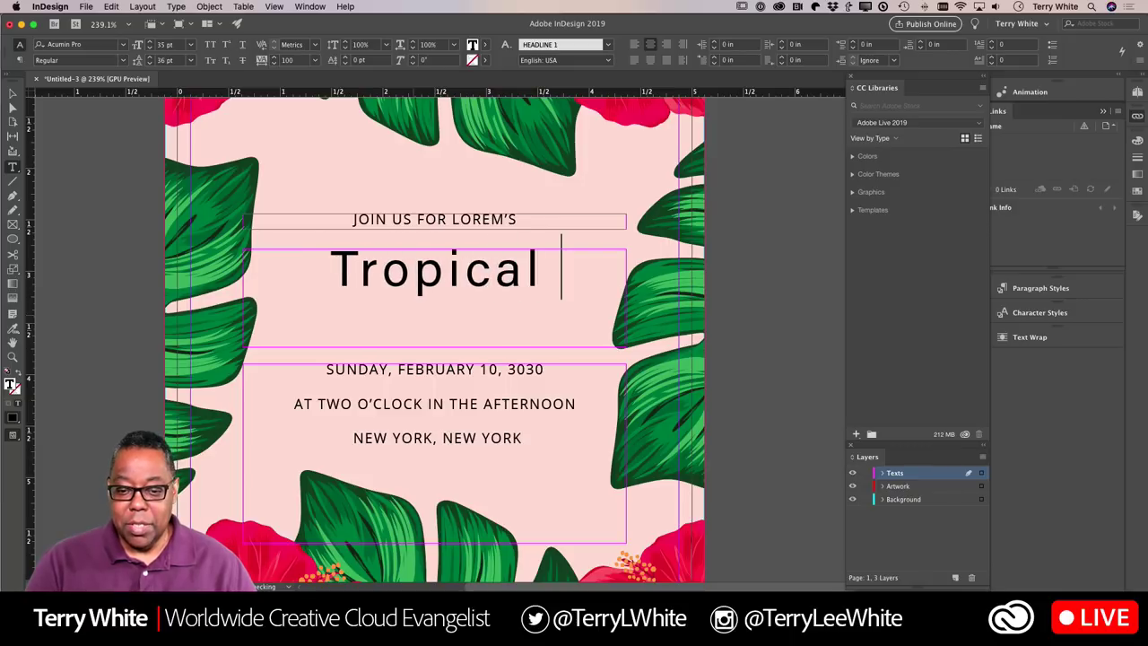
text(Party)
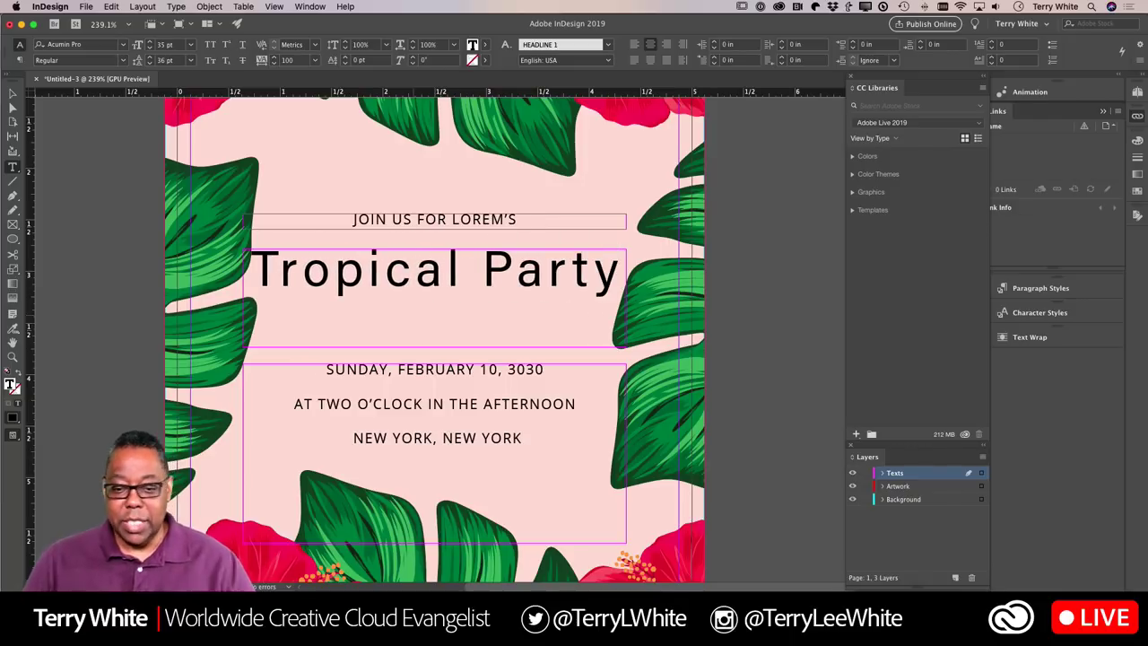
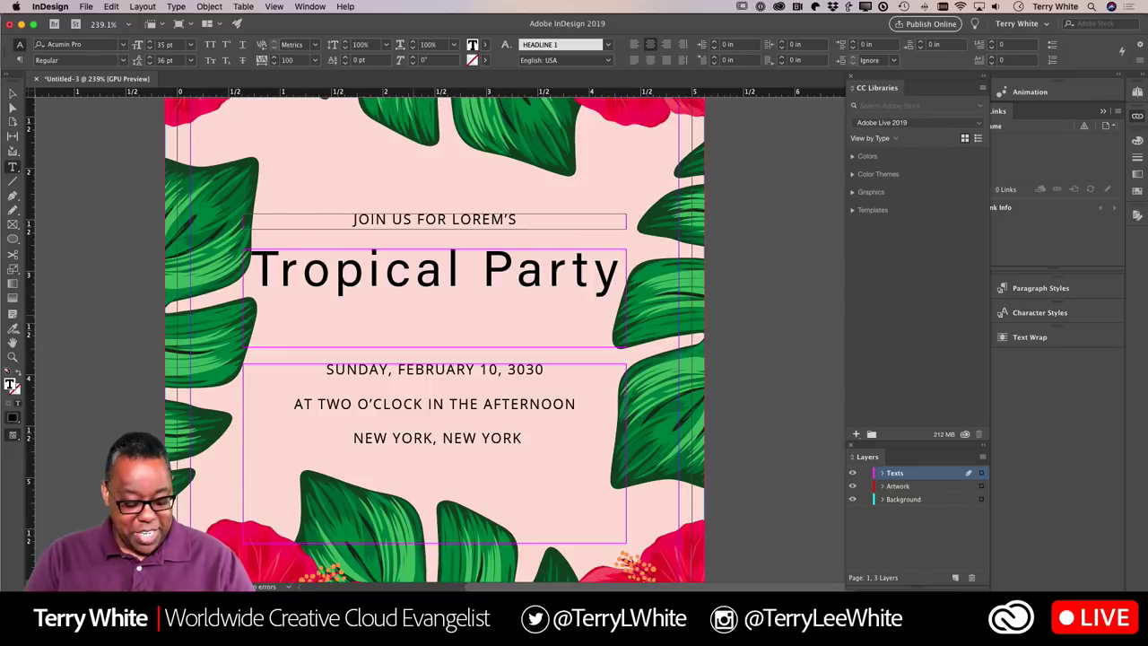
- Switch to the mirrored phone in QuickTime Player and fit the Type capture area around the word "Atlanta" to find matching fonts
key(super+Tab)
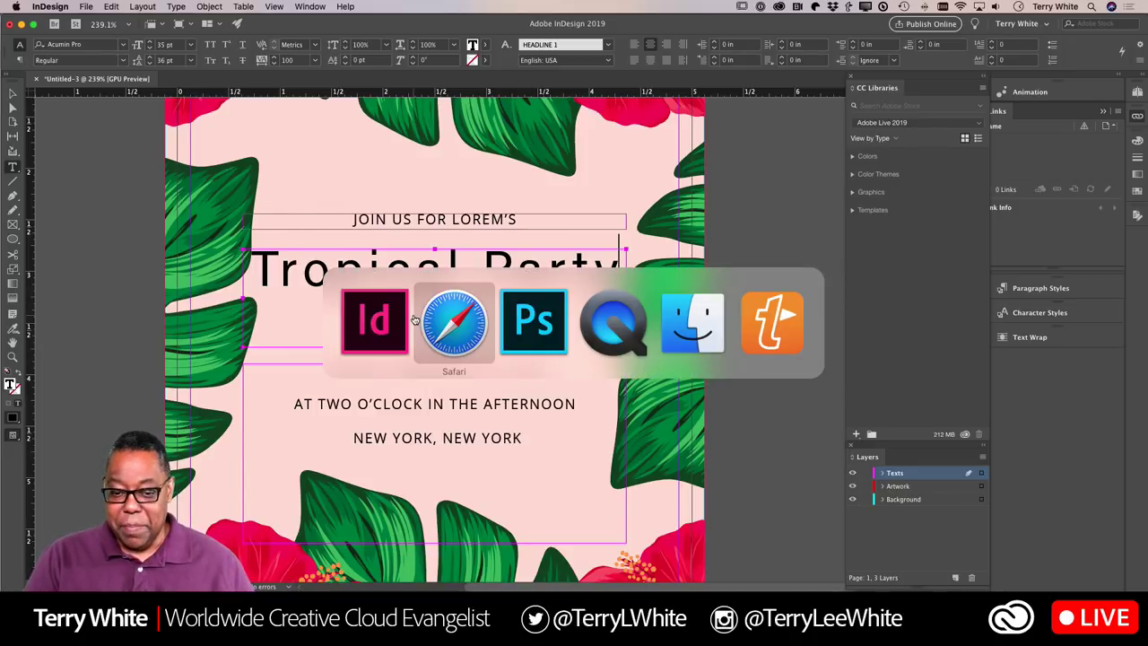
key(super+Tab)
key(super+Tab)
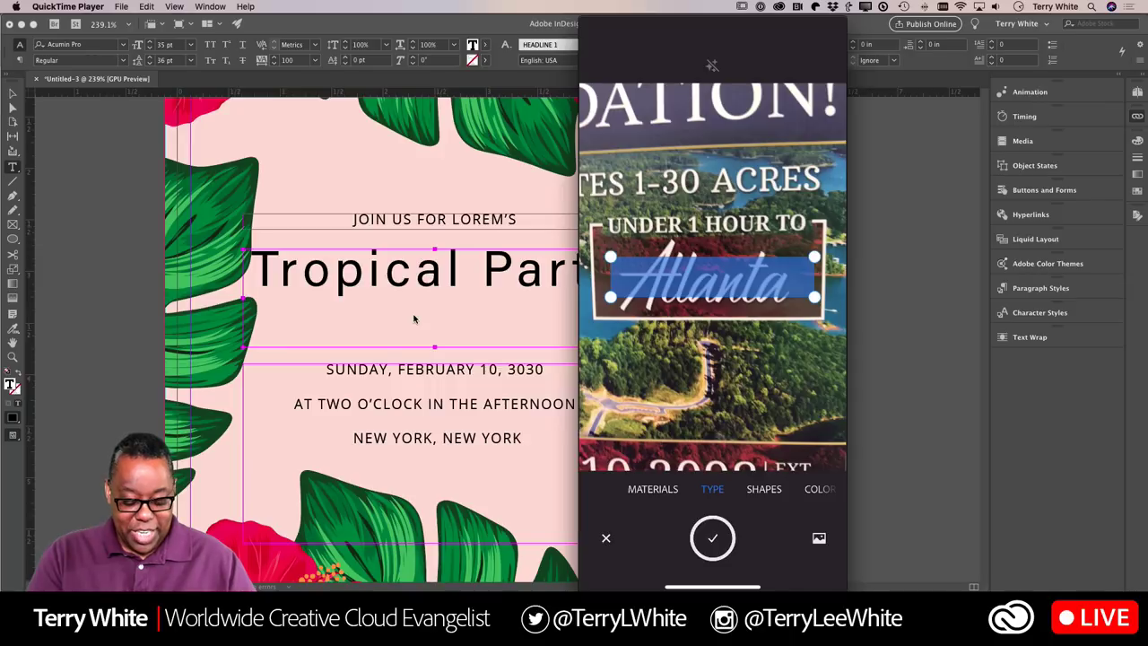
drag(814, 297, 810, 312)
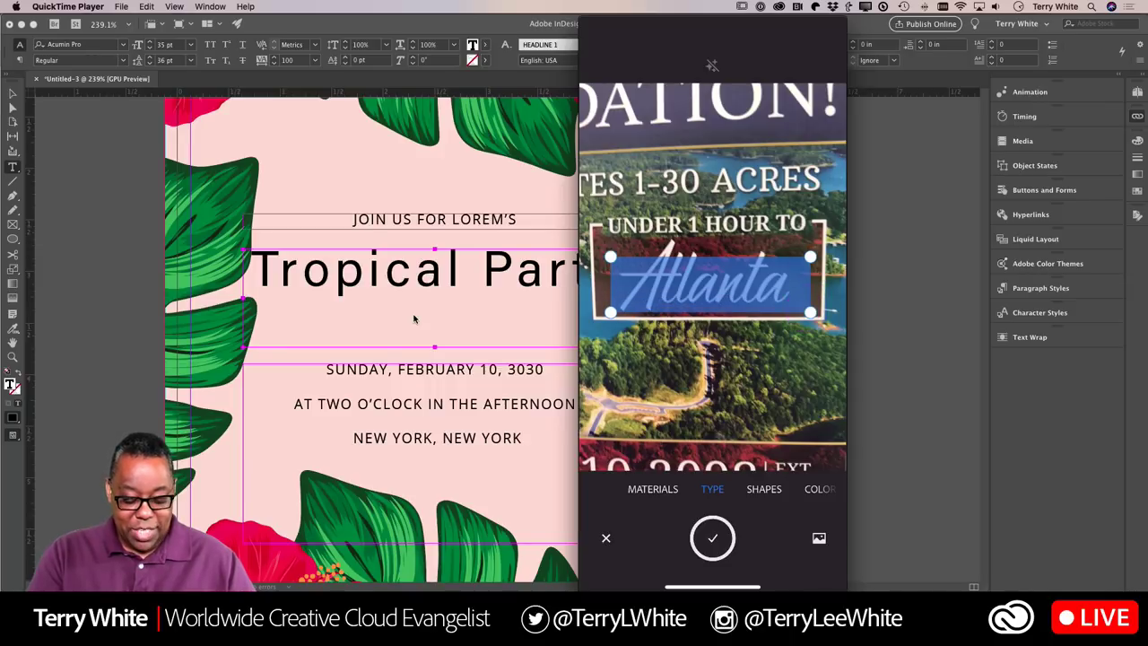
drag(810, 257, 810, 237)
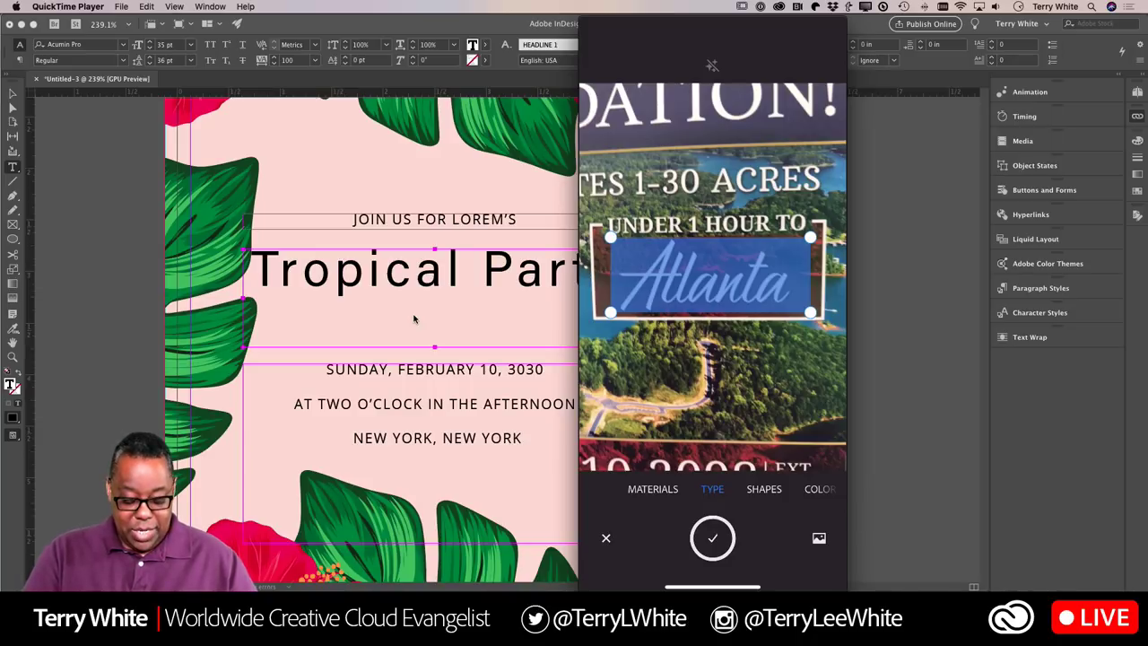
click(711, 273)
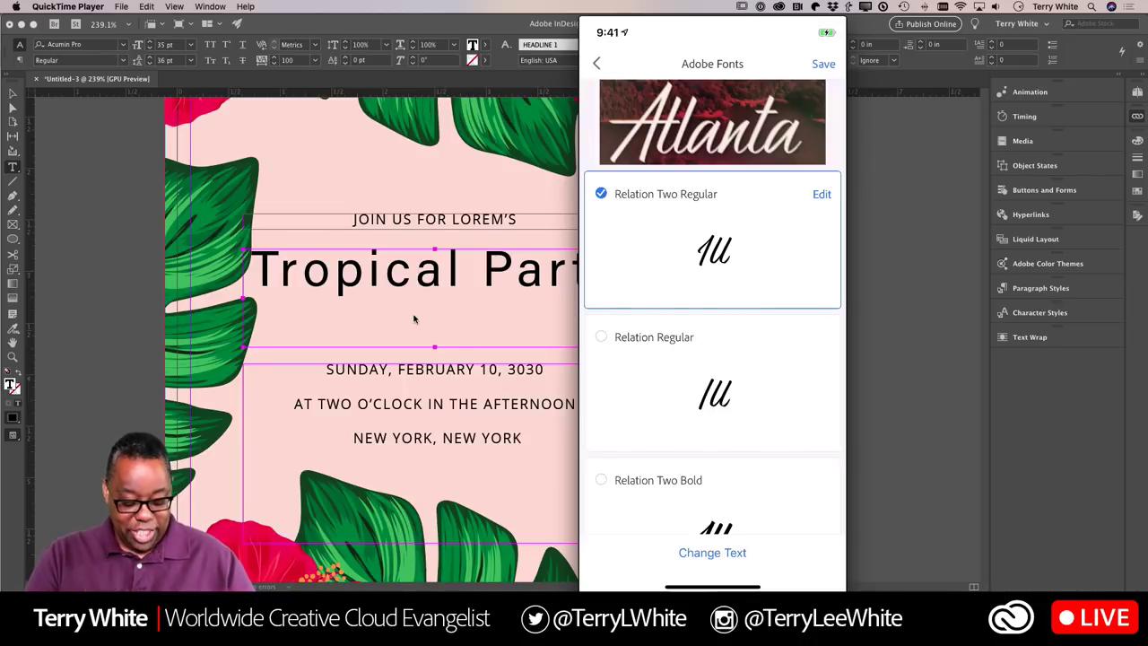
- Change the sample text of the matching Adobe Fonts to "Atlanta"
click(710, 553)
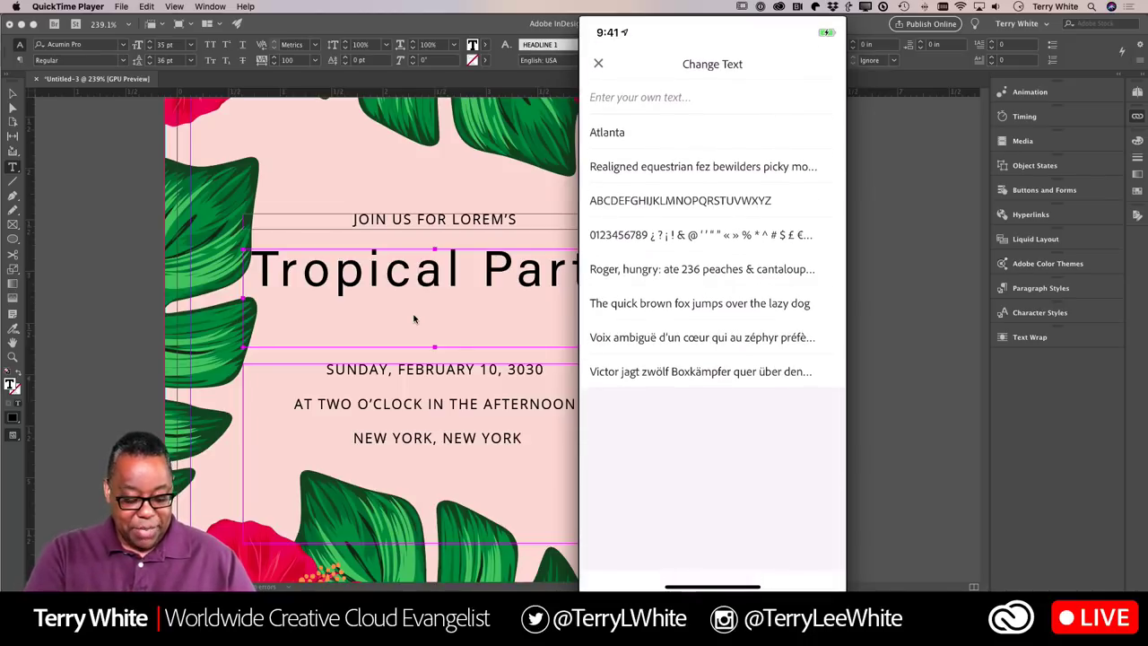
click(677, 105)
click(823, 62)
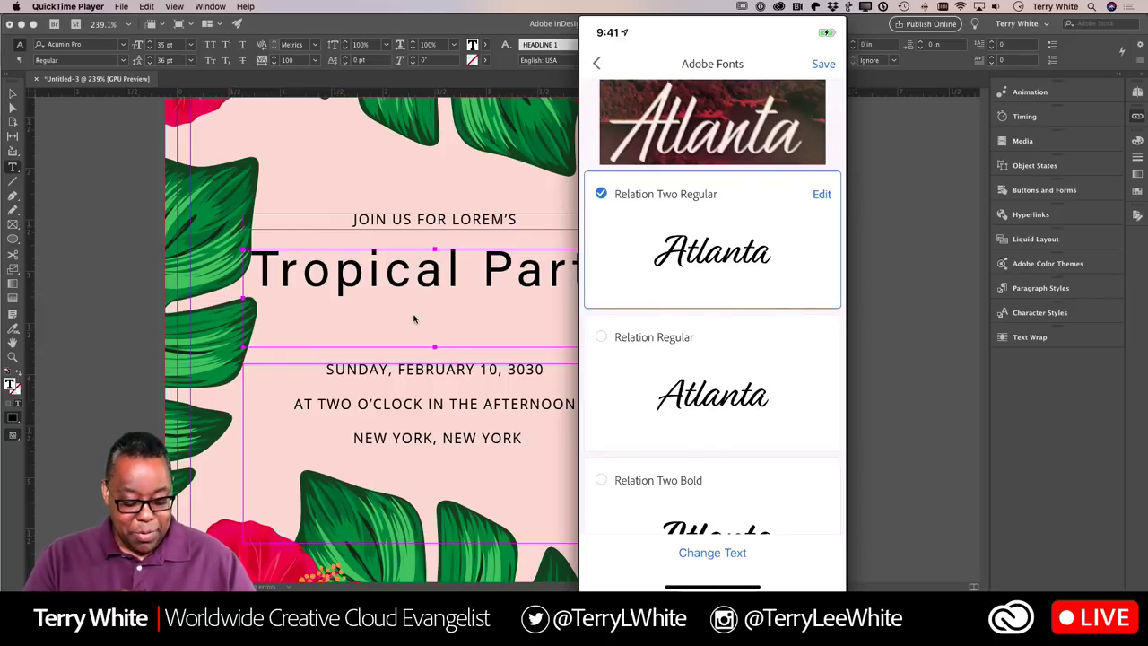
- Examine the suggested Adobe Fonts and compare their "Atlanta" samples with the captured lettering
drag(799, 440, 815, 336)
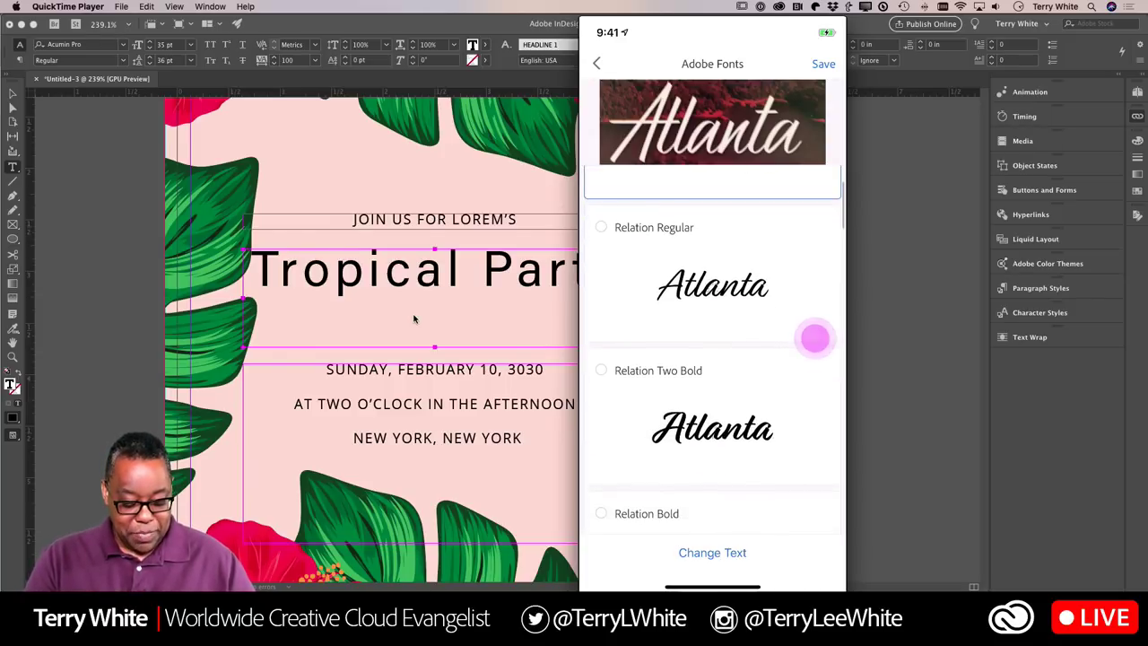
drag(811, 428, 818, 346)
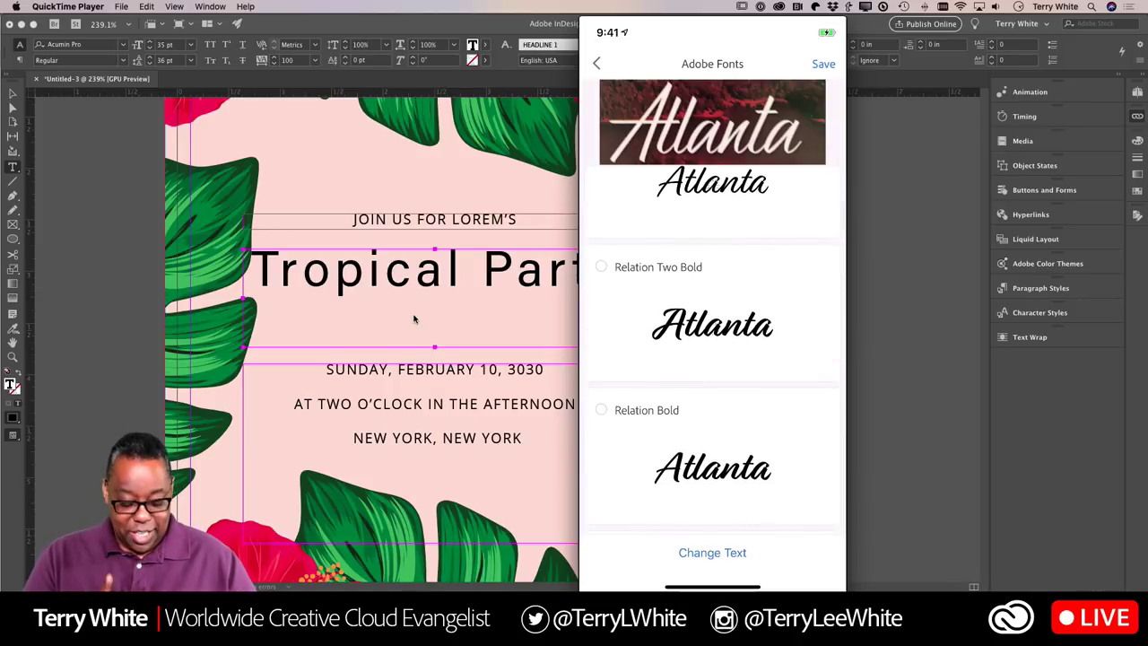
drag(797, 452, 803, 394)
drag(778, 471, 800, 341)
click(784, 436)
drag(783, 436, 794, 341)
click(794, 425)
drag(794, 424, 805, 392)
drag(802, 471, 801, 345)
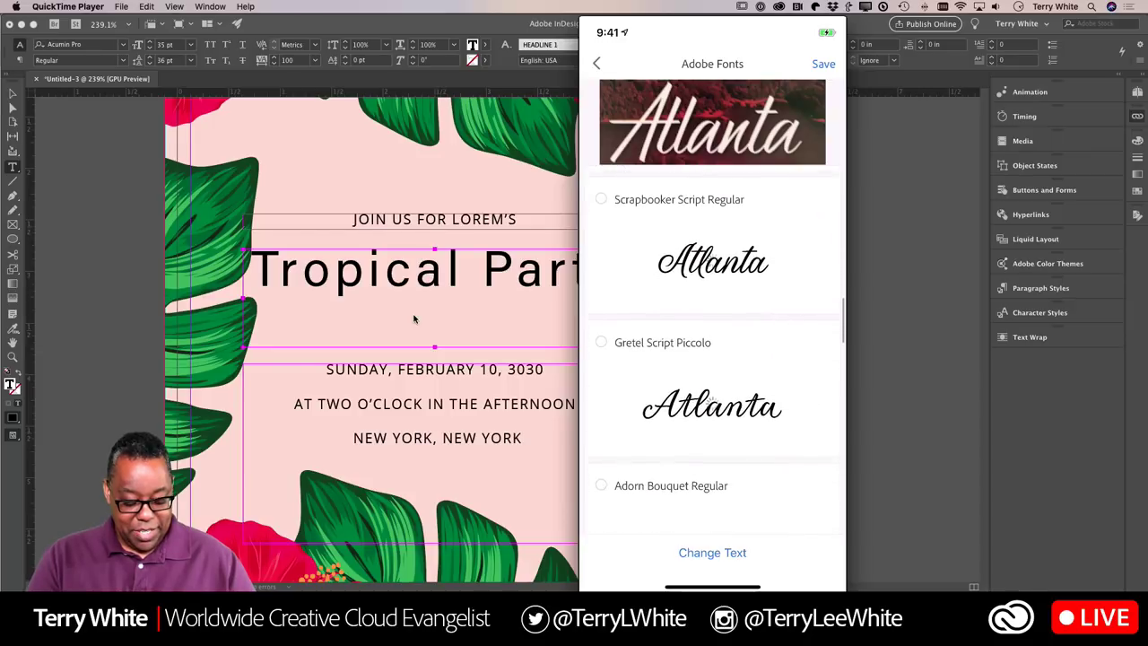
click(802, 404)
drag(802, 404, 802, 308)
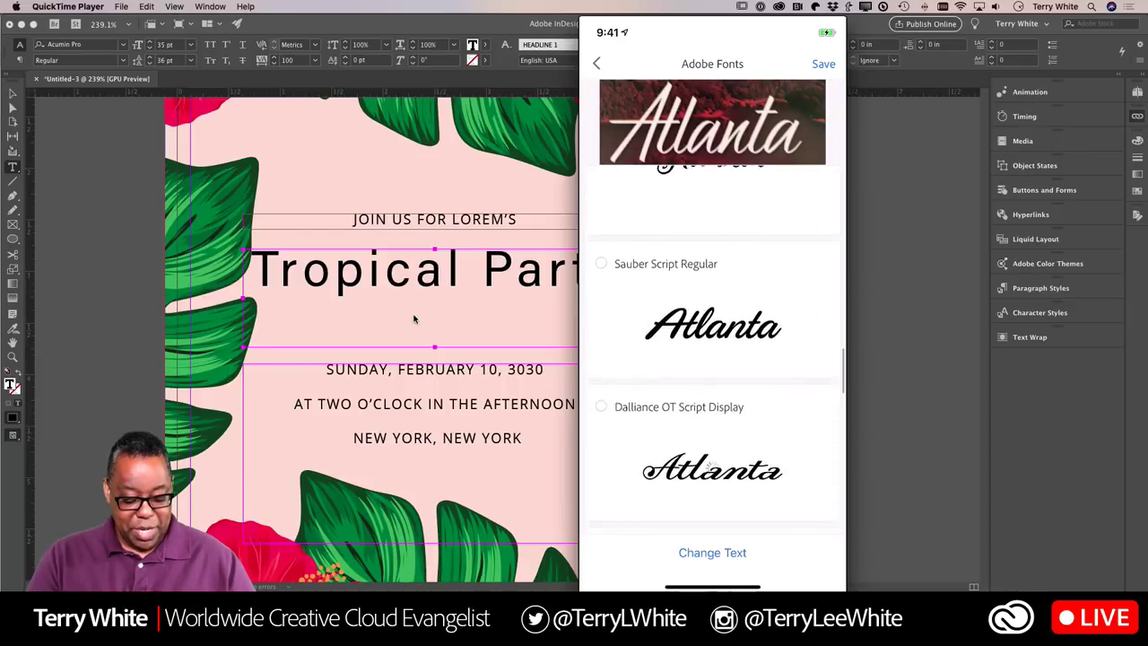
drag(795, 434, 795, 455)
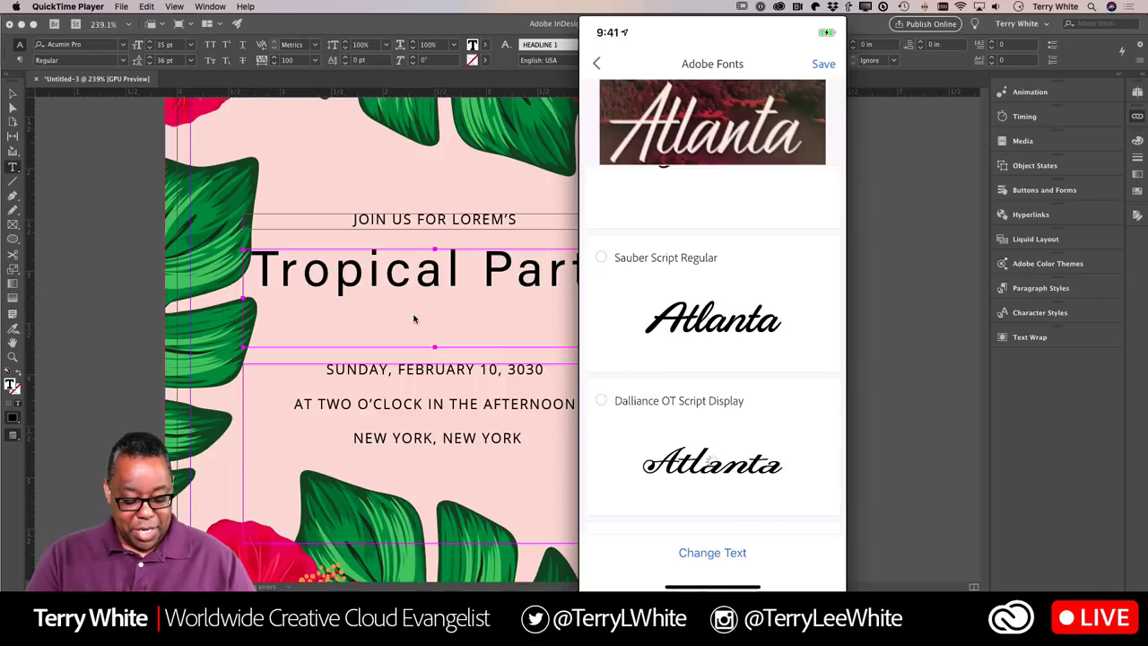
drag(789, 467, 790, 331)
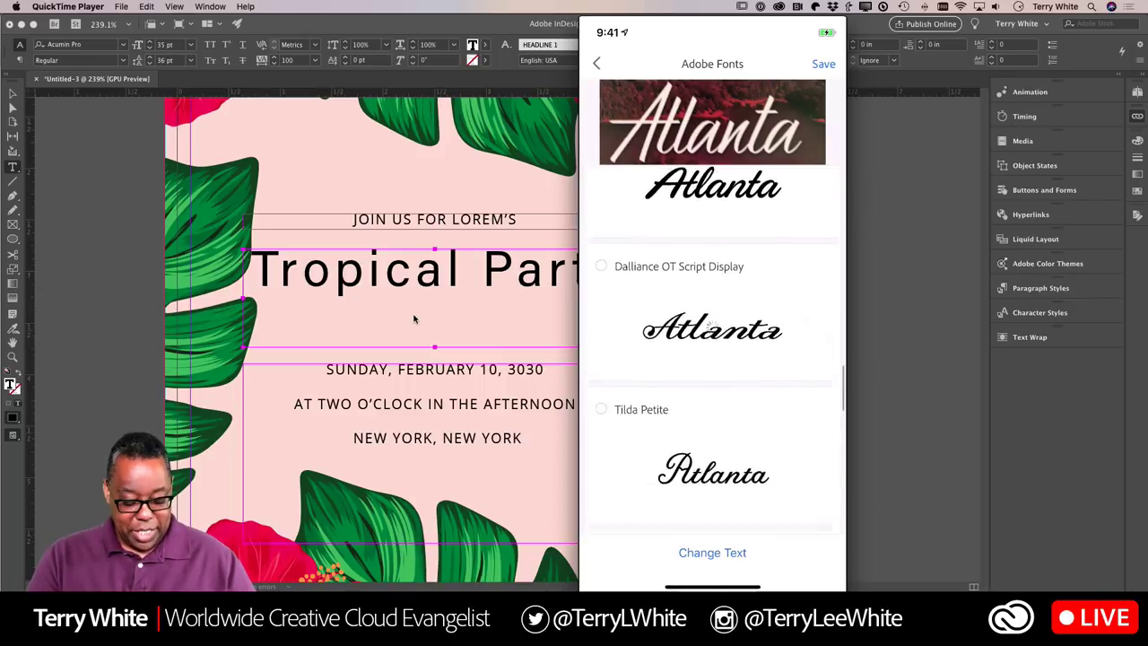
drag(789, 457, 789, 374)
drag(784, 519, 784, 366)
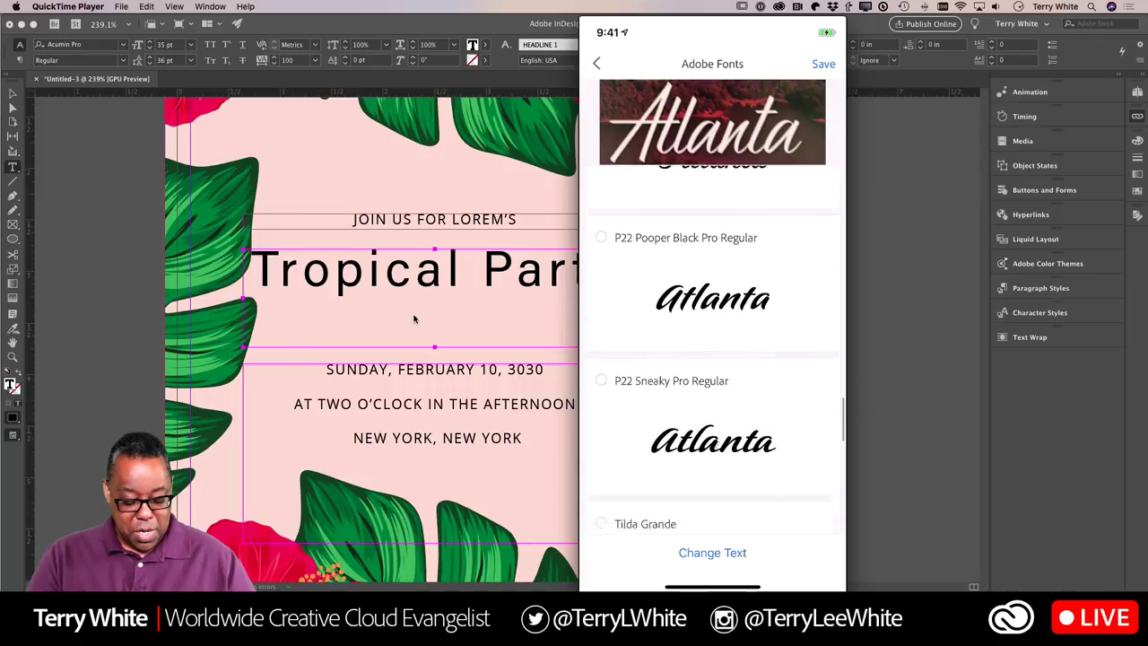
drag(786, 441, 787, 306)
drag(795, 509, 795, 419)
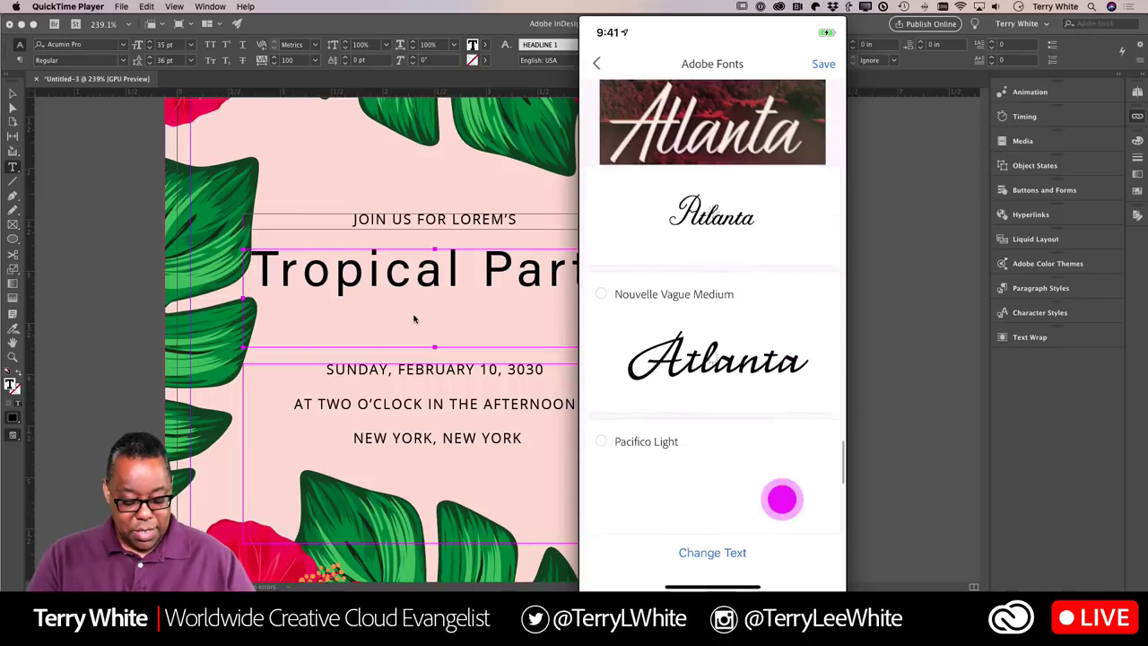
drag(781, 497, 781, 350)
drag(798, 436, 798, 346)
drag(789, 491, 797, 416)
drag(789, 359, 790, 485)
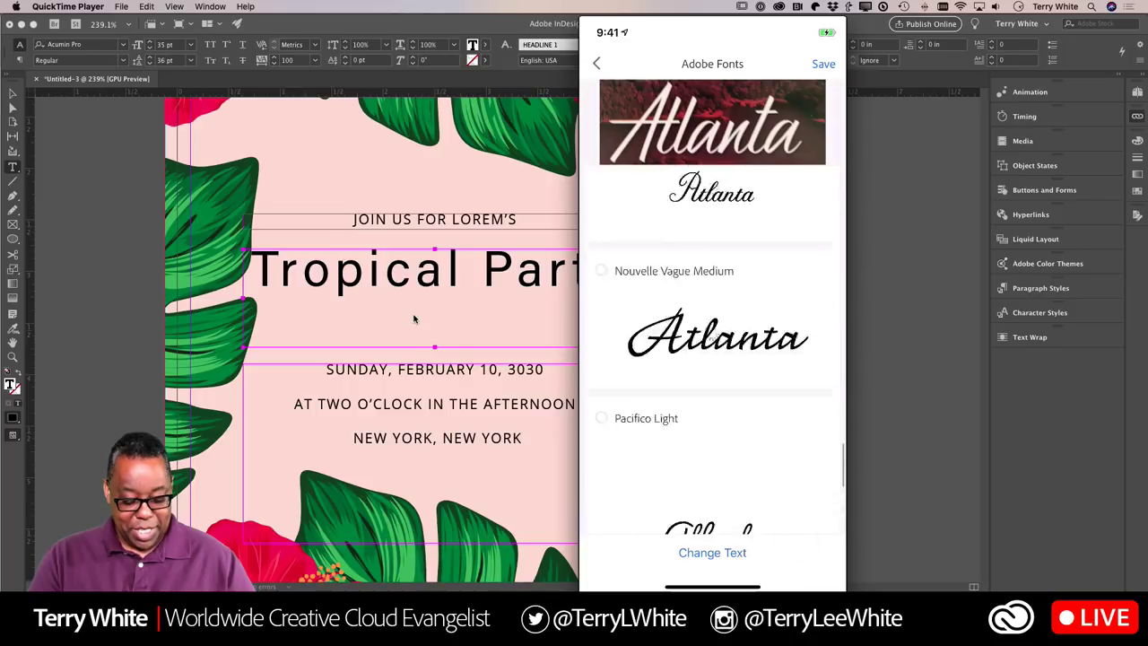
click(792, 463)
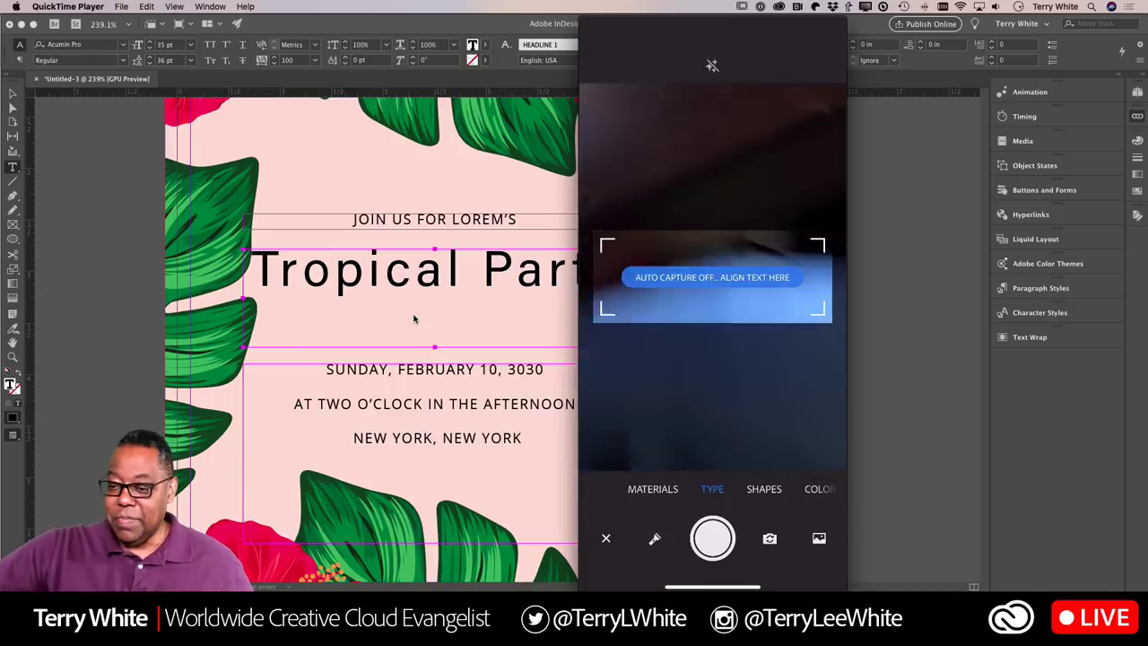
- Switch to InDesign and apply Character Style 1 from the Adobe Live 2019 library to the "Tropical Party" heading
key(super+Tab)
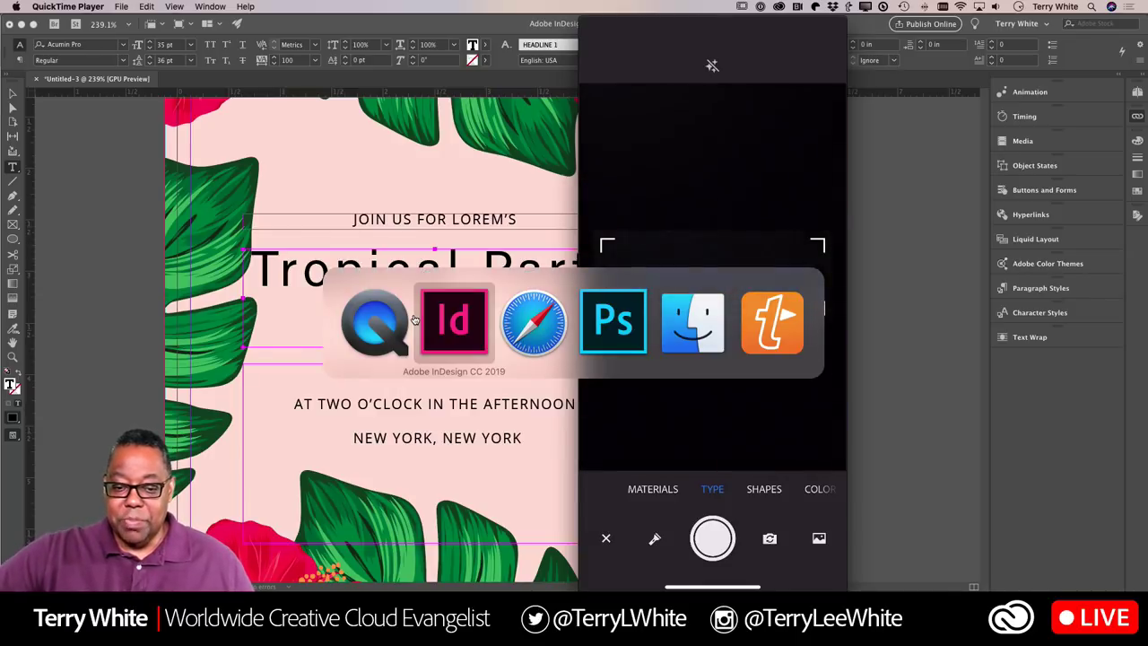
click(413, 313)
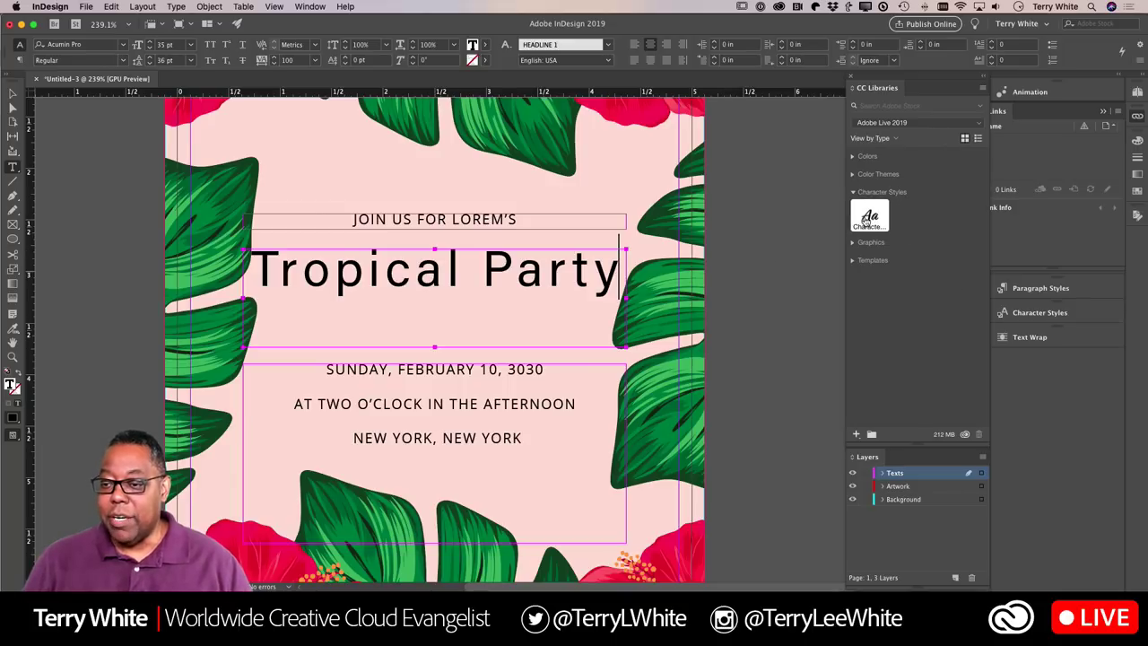
mouse_move(866, 228)
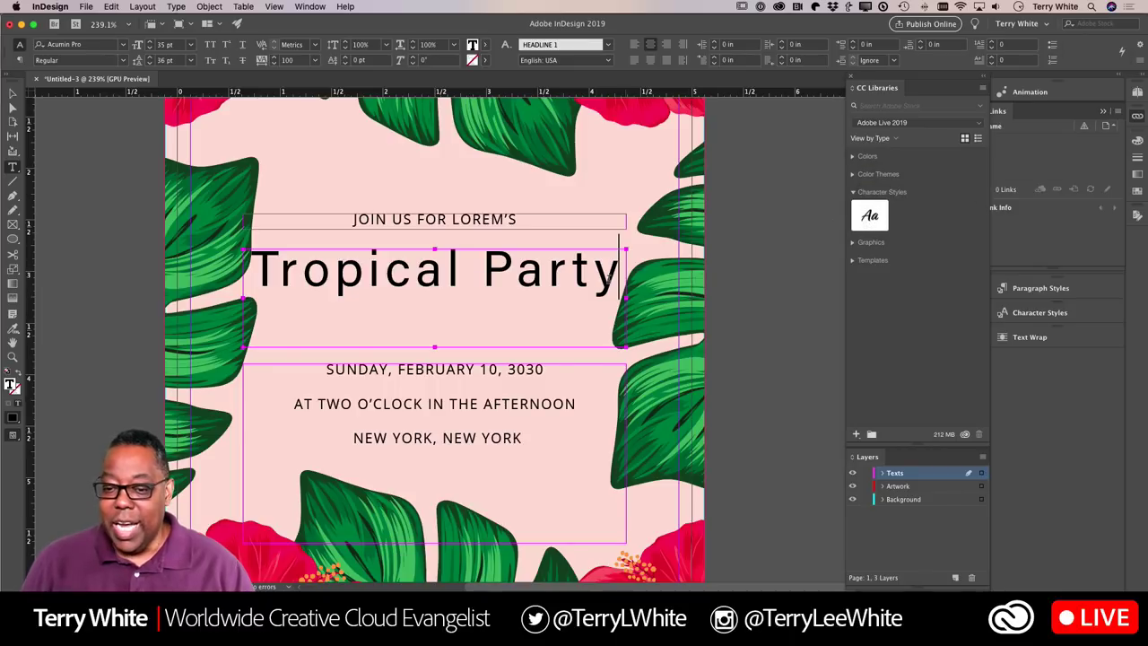
drag(619, 271, 253, 266)
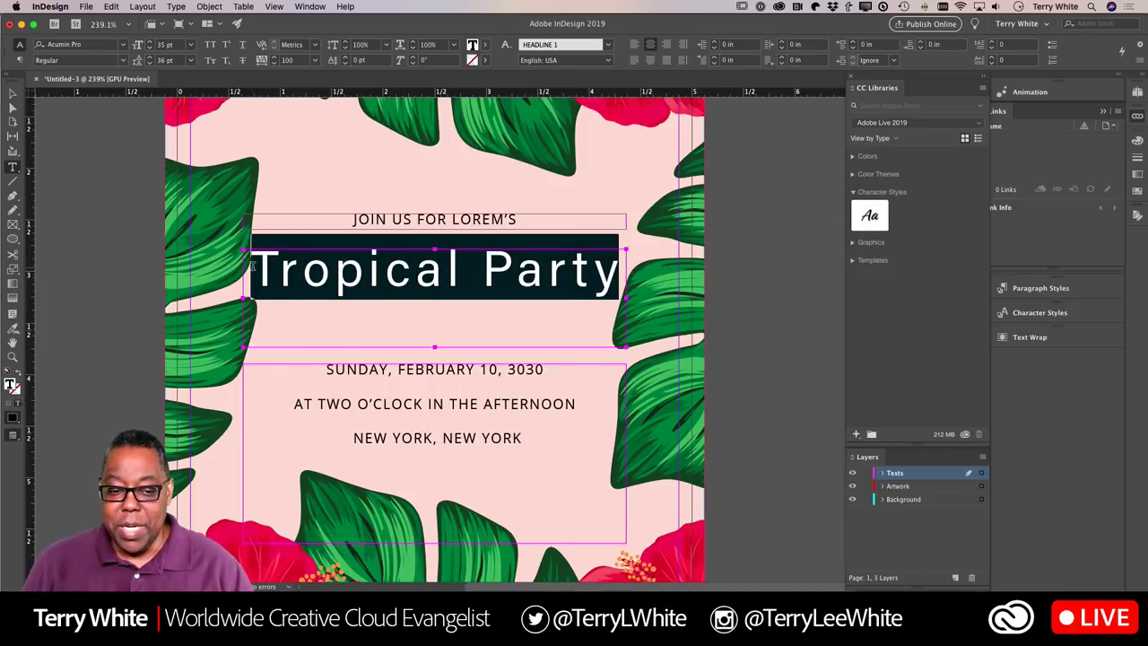
click(869, 215)
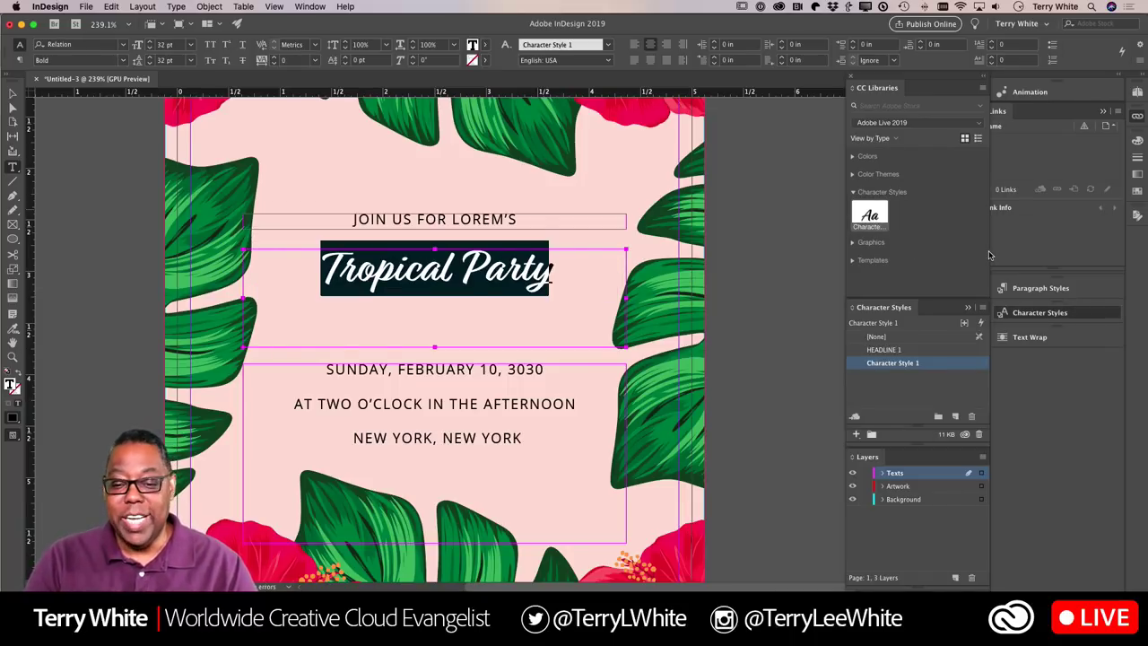
- Enlarge the "Tropical Party" heading to 50 pt
key(super+shift+period)
key(super+shift+period)
key(super+shift+period)
key(super+shift+period)
key(super+shift+period)
key(super+shift+period)
key(super+shift+period)
key(super+shift+period)
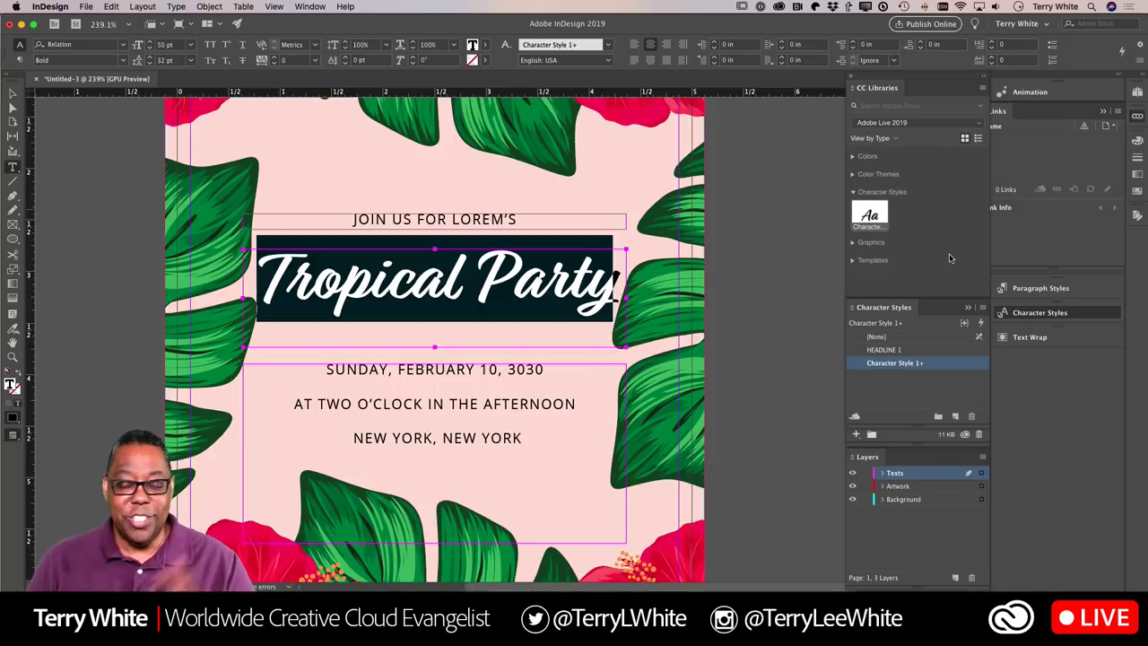
click(543, 280)
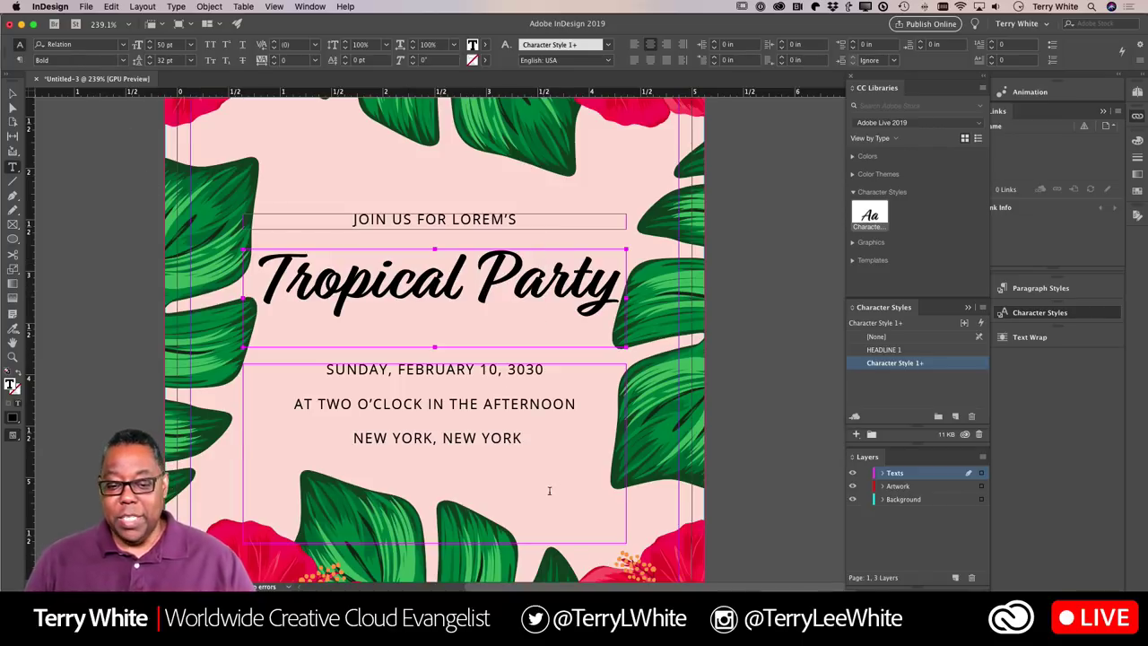
drag(523, 438, 336, 369)
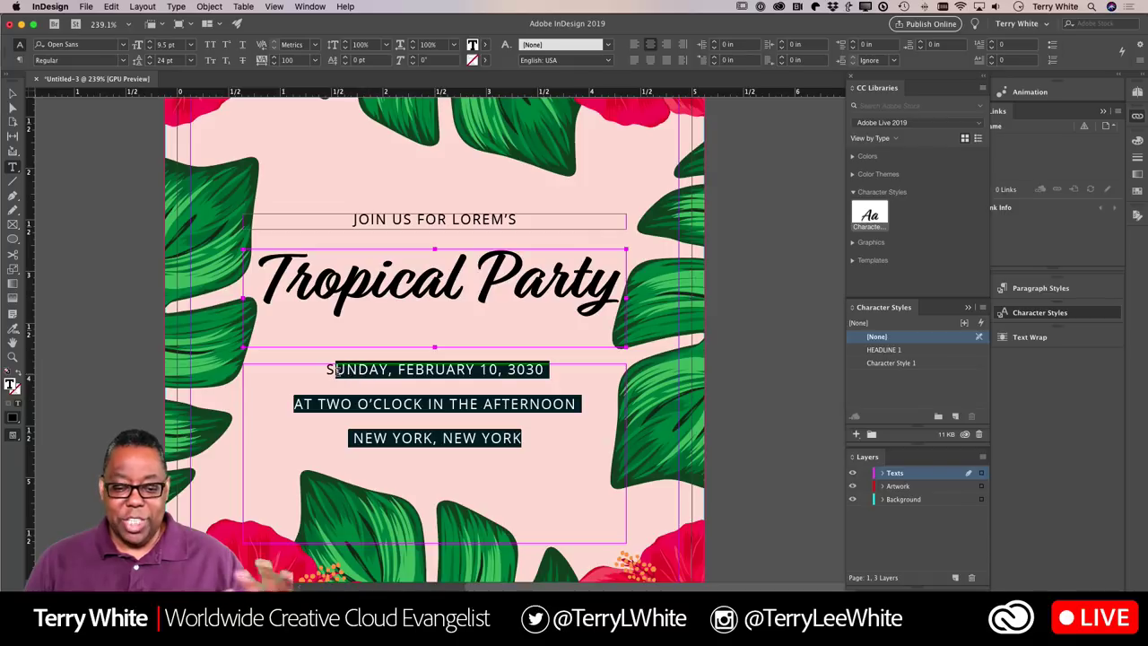
click(468, 308)
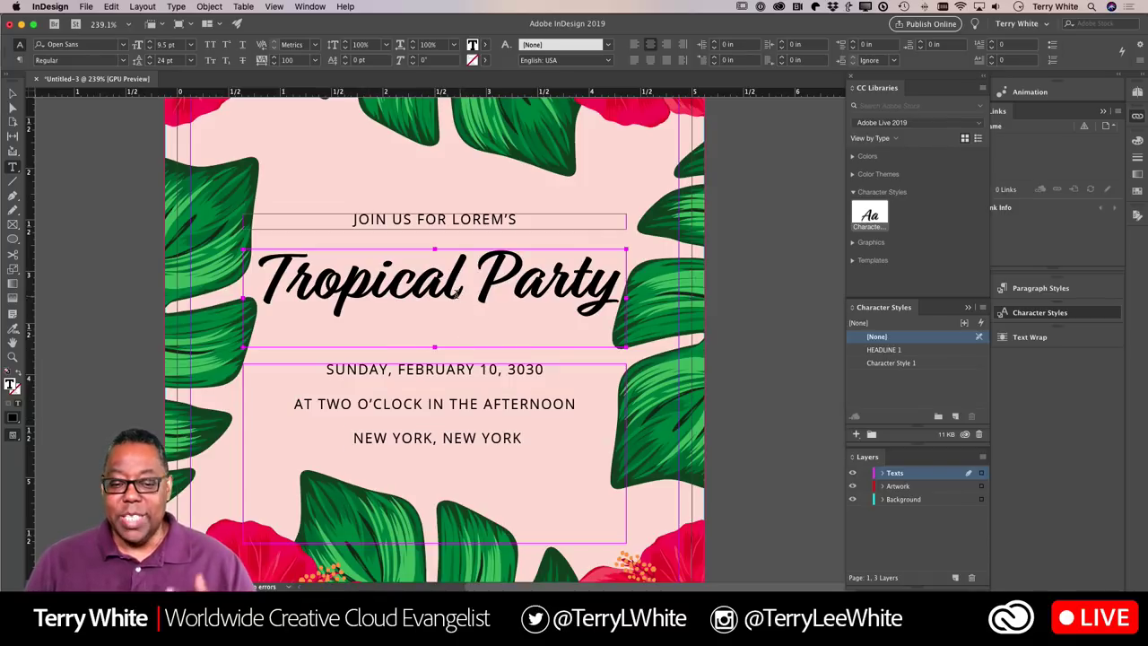
click(370, 287)
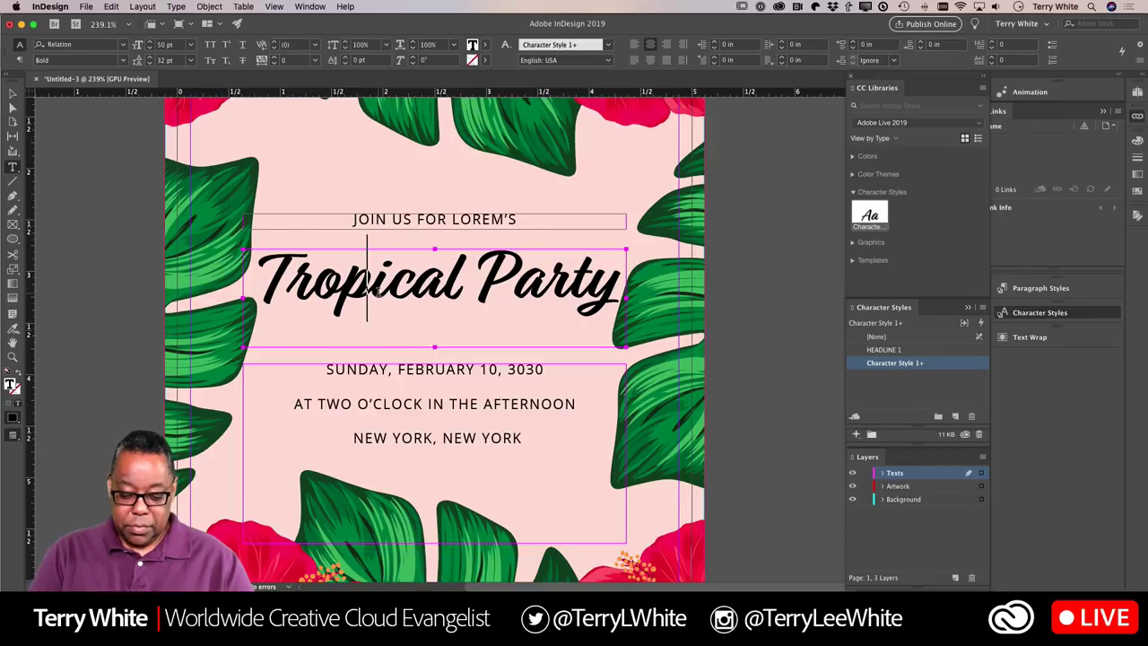
- Show the color themes in the Adobe Live 2019 library and switch to QuickTime Player for the phone's color capture, then return to InDesign
key(super+Tab)
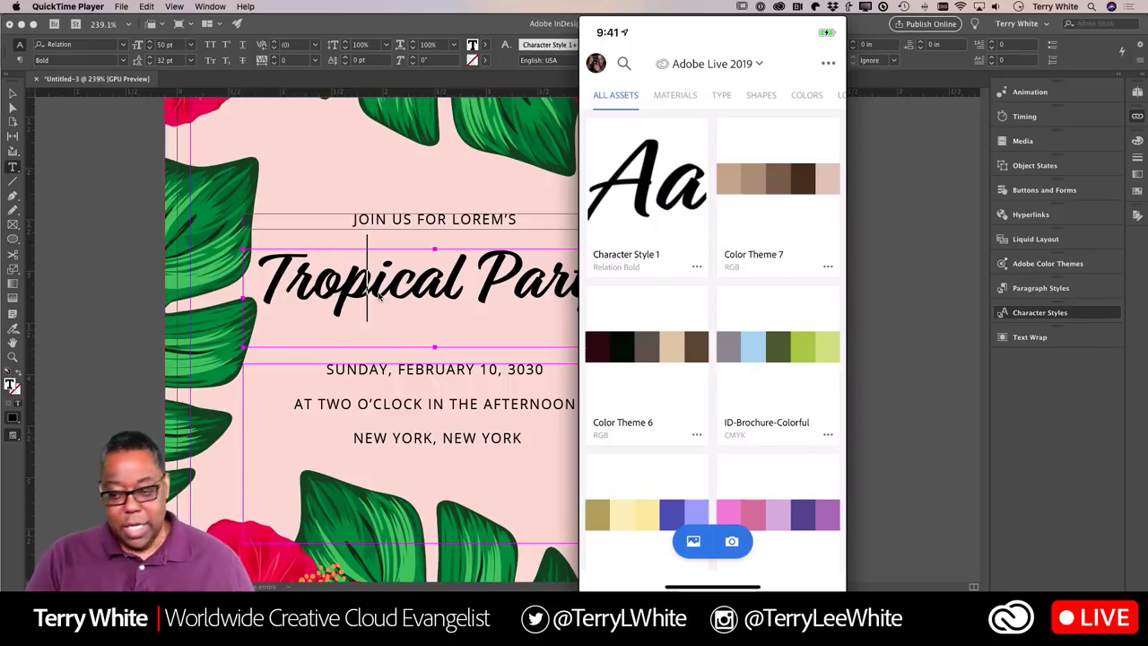
click(960, 390)
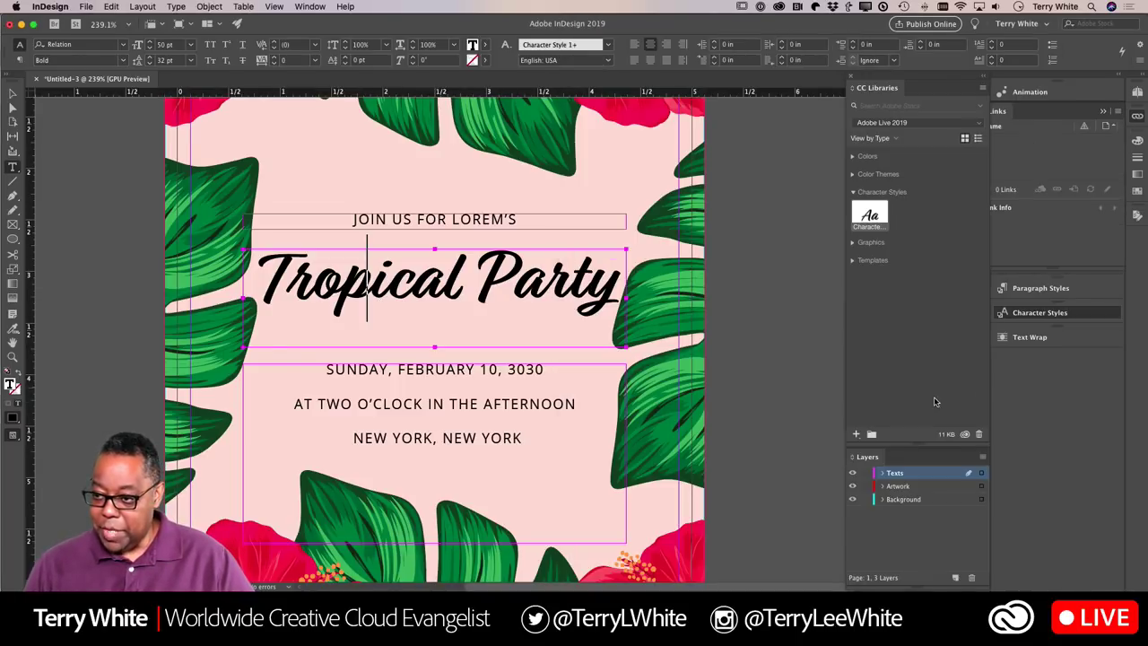
click(853, 175)
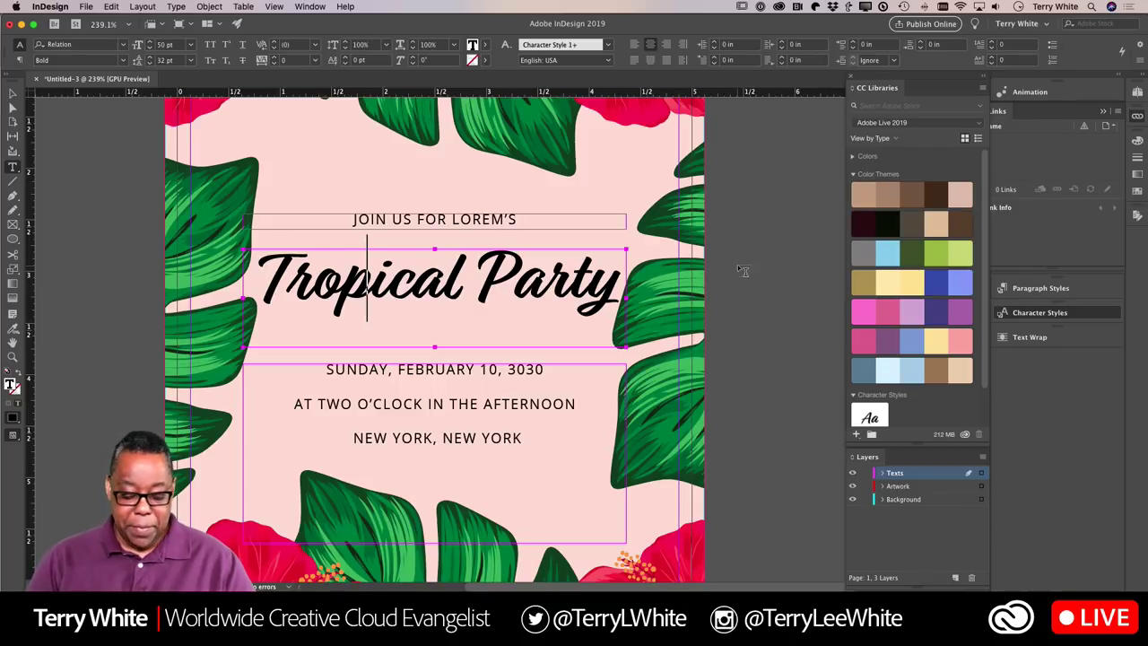
key(super+Tab)
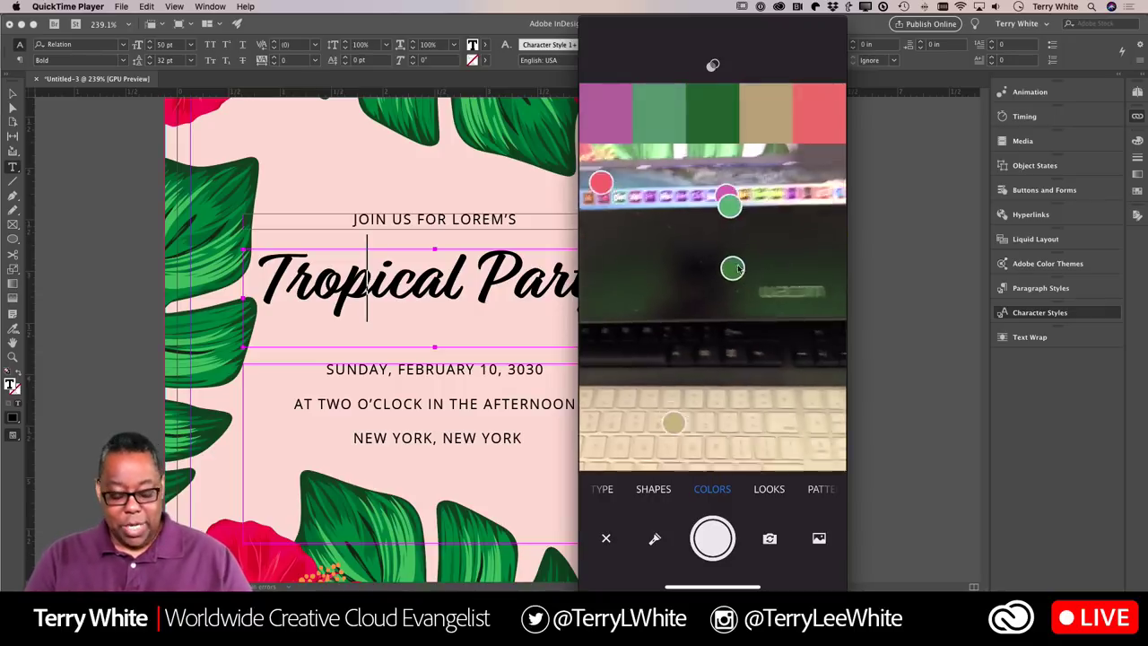
key(super+Tab)
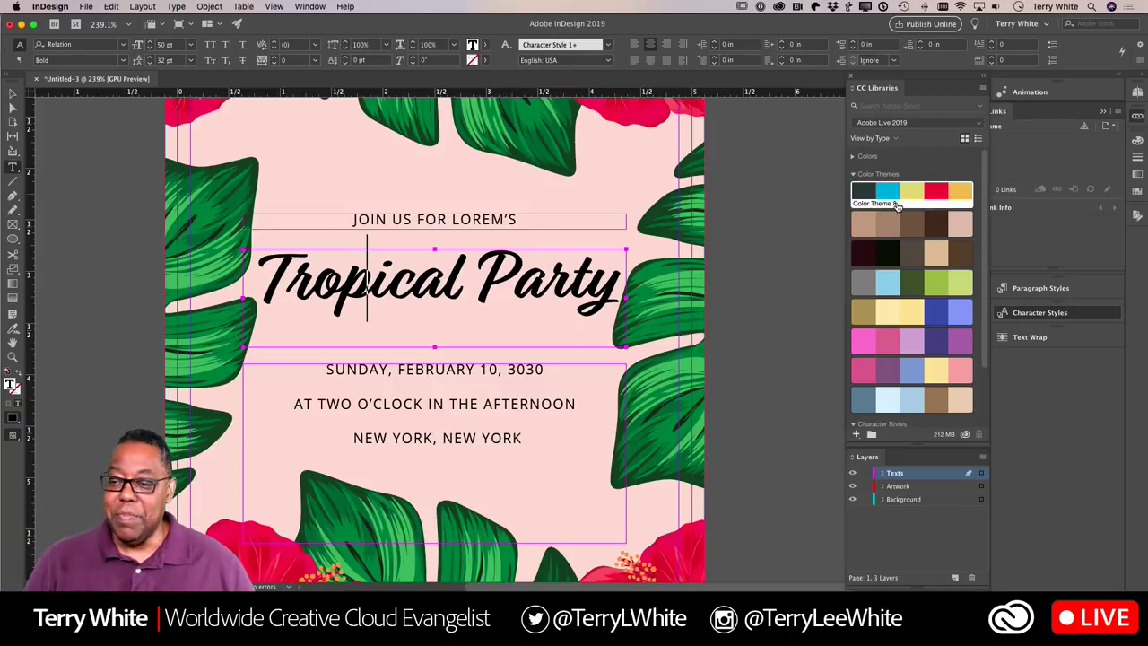
- Color the "Tropical Party" heading with the bright blue from the newly captured color theme
click(512, 280)
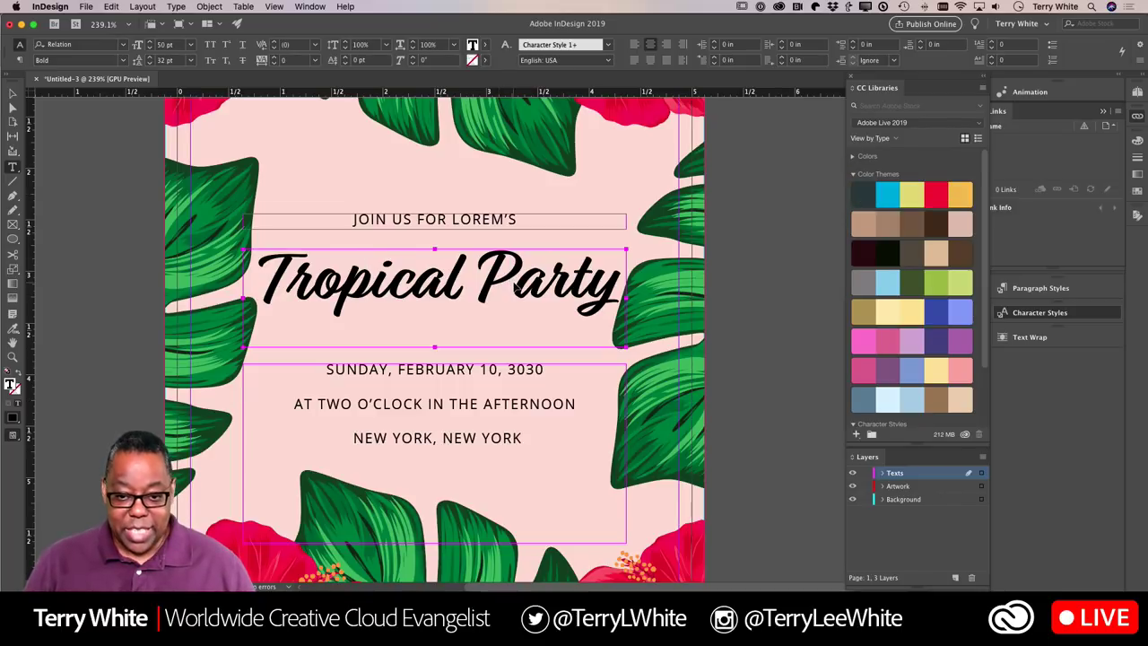
triple_click(511, 280)
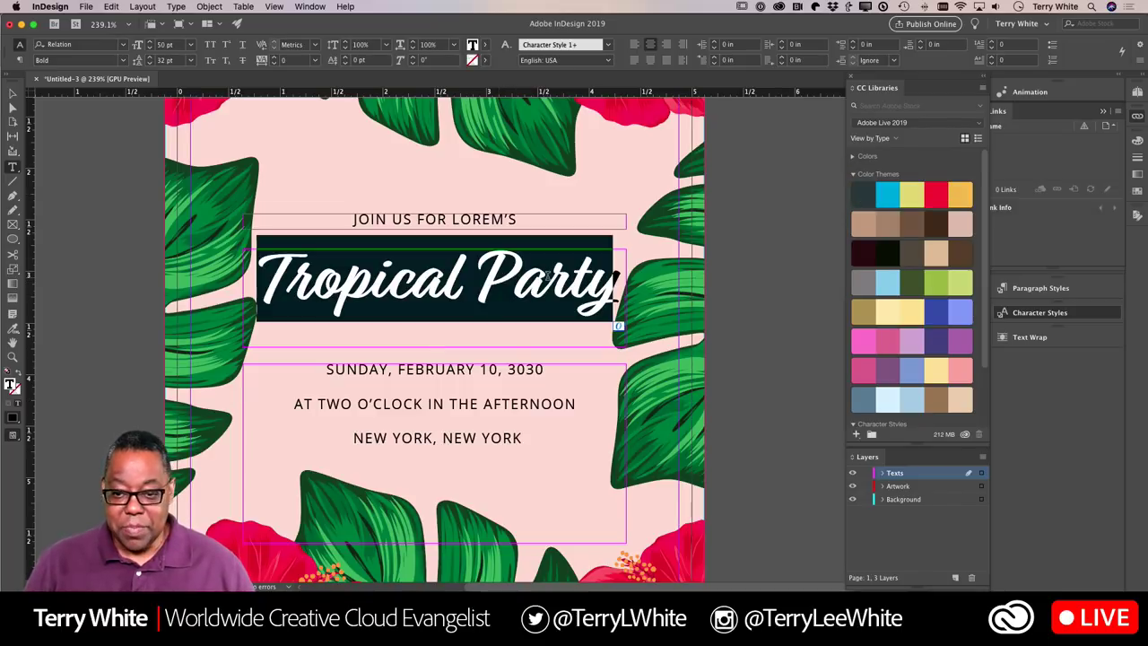
click(892, 202)
click(603, 288)
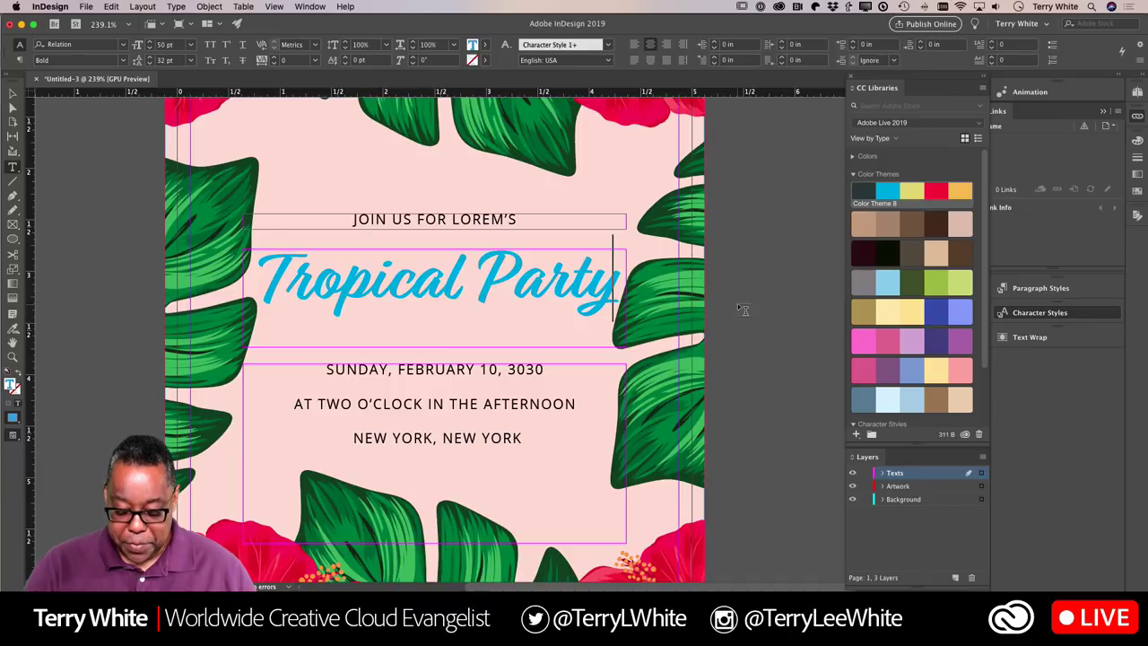
- Delete the green-leaf and hibiscus artwork from the pink invitation page
key(super+0)
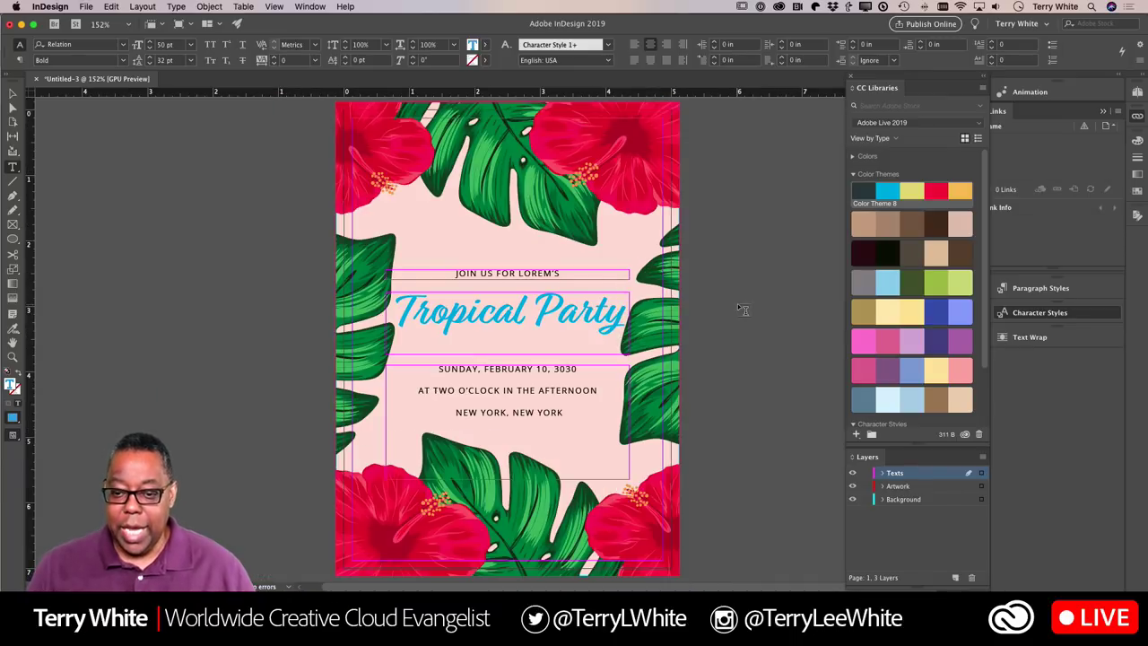
click(14, 94)
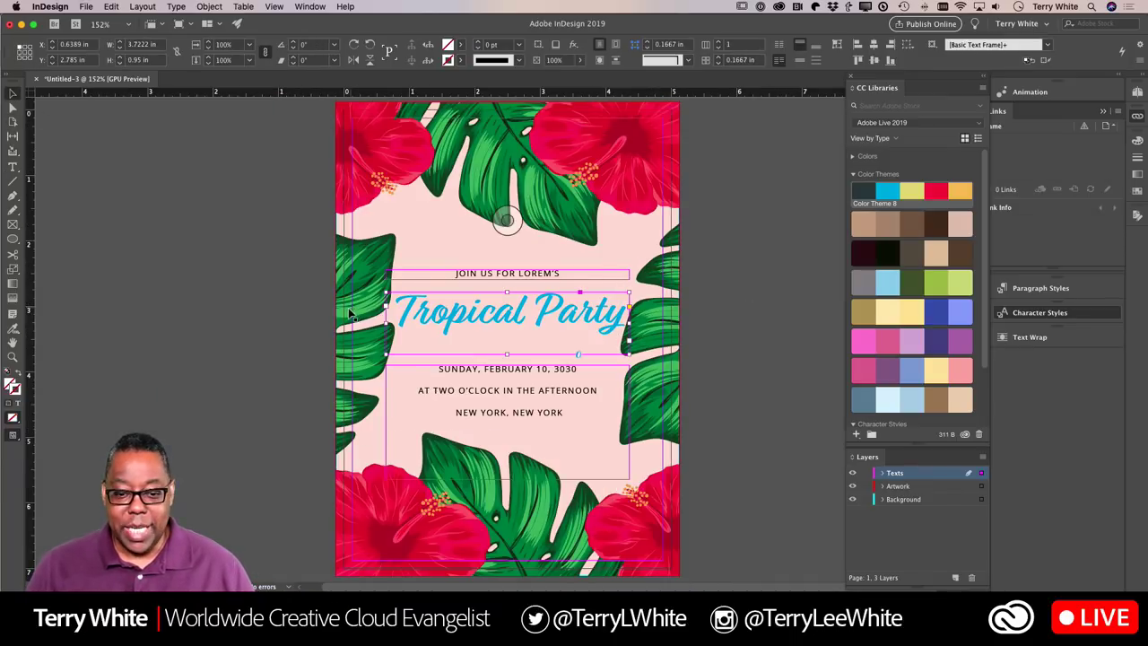
scroll(265, 316, down, 10)
scroll(265, 319, down, 3)
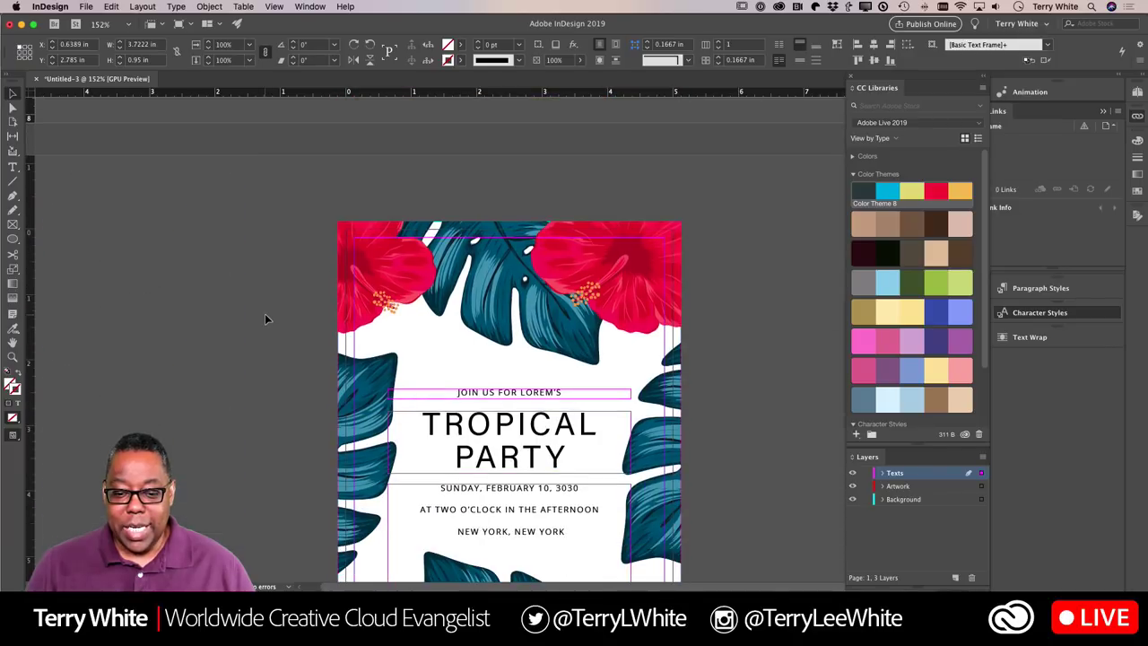
scroll(264, 319, up, 10)
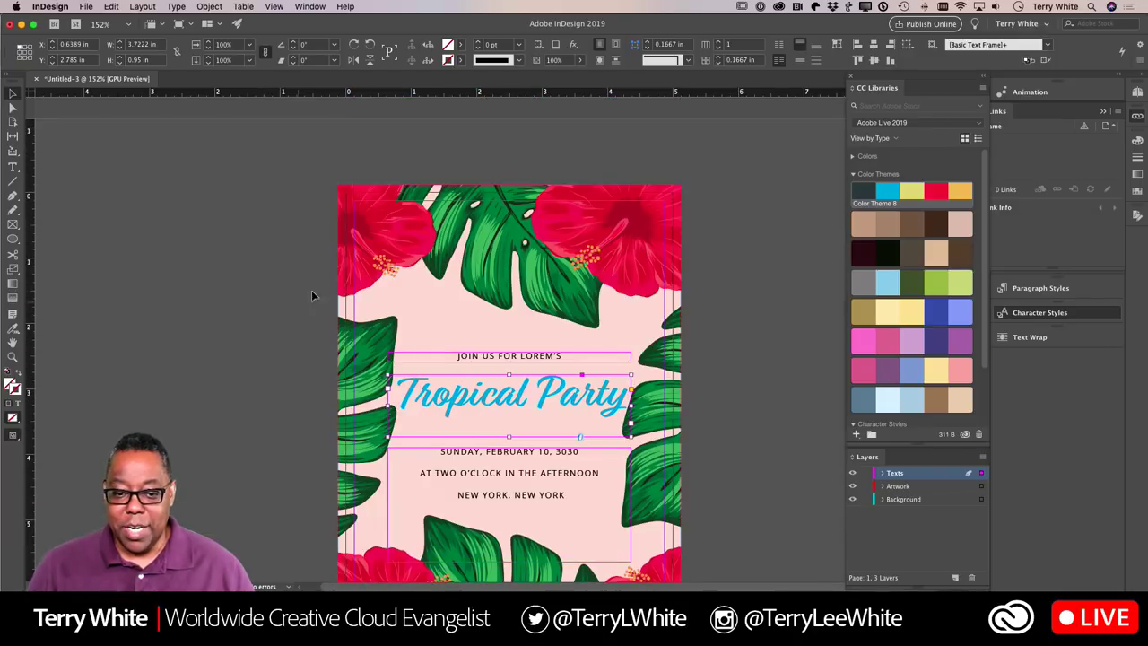
click(368, 250)
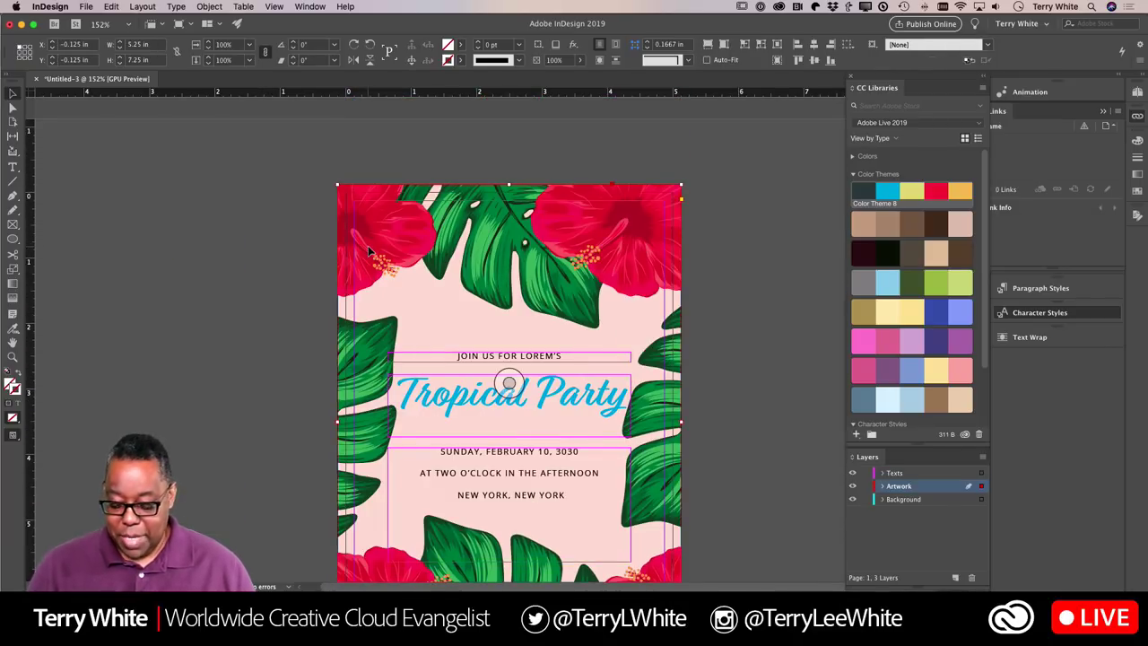
key(Delete)
- Move the blue-leaf artwork from the white page onto the pink invitation, positioned at X -0.125 in, Y -0.125 in
scroll(367, 244, down, 5)
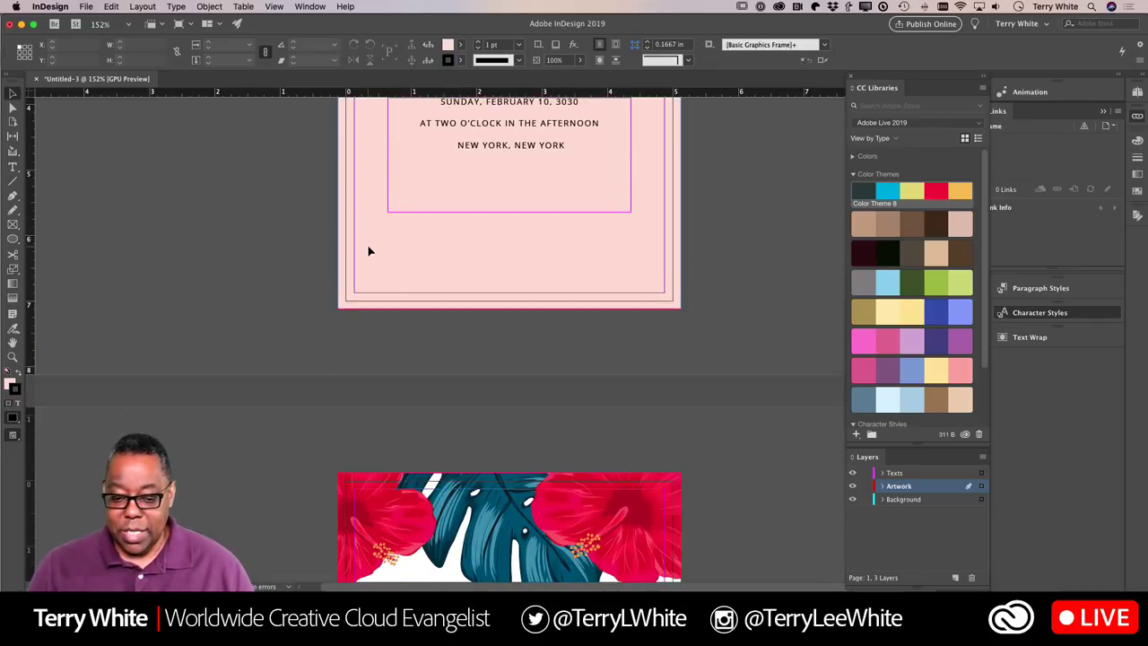
drag(376, 492, 381, 114)
scroll(398, 218, up, 5)
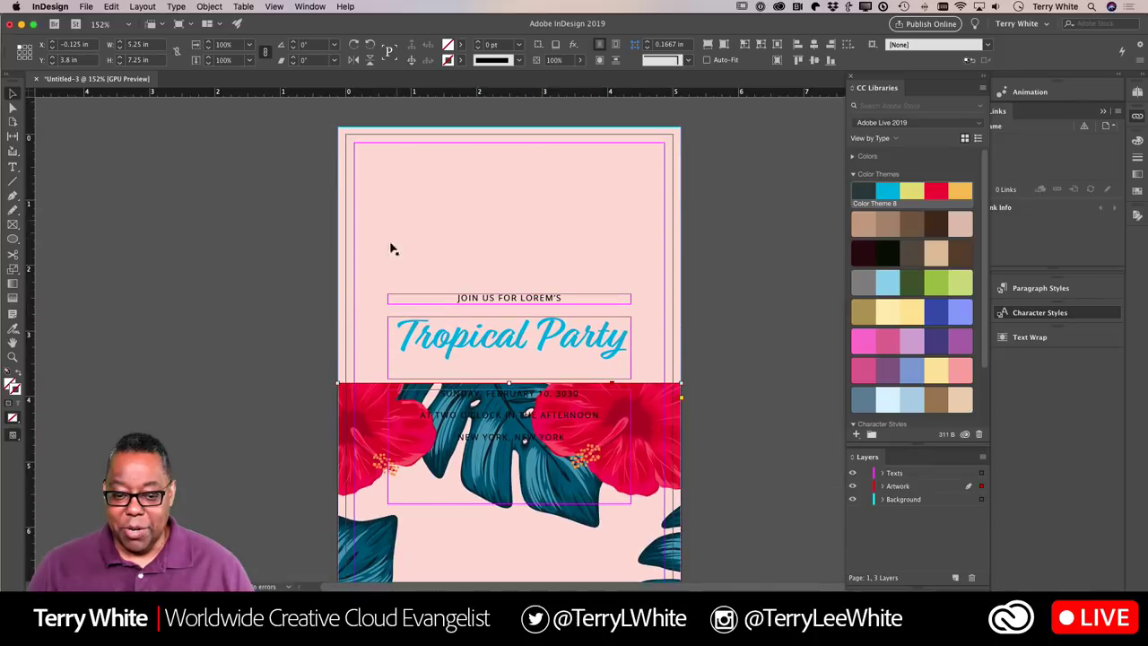
drag(362, 418, 363, 161)
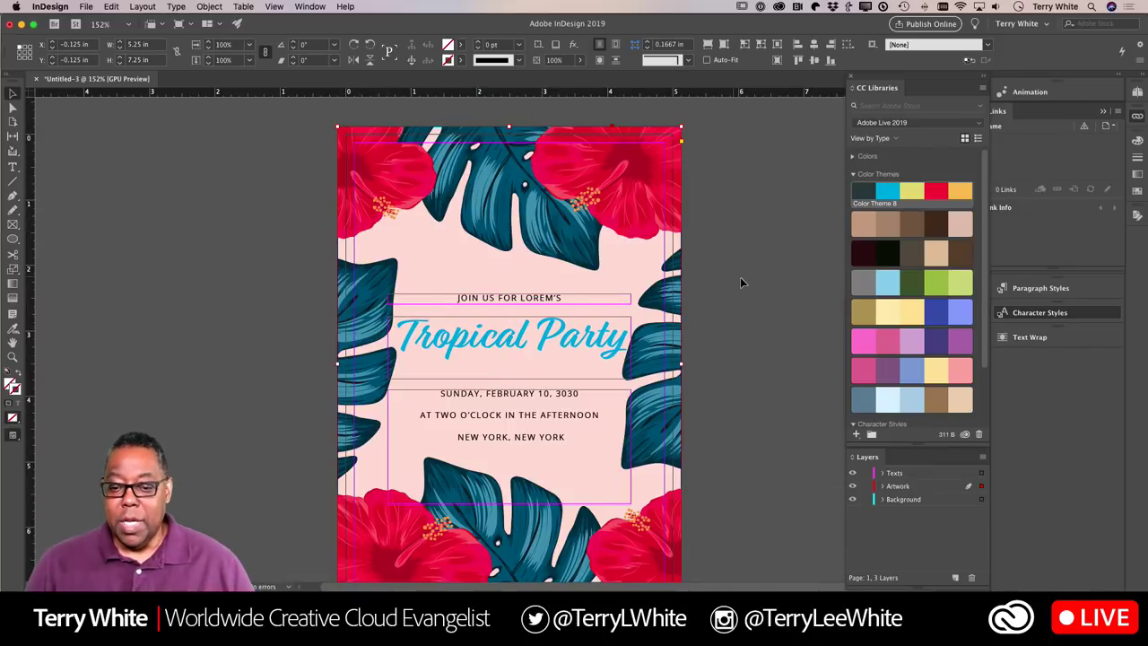
click(773, 268)
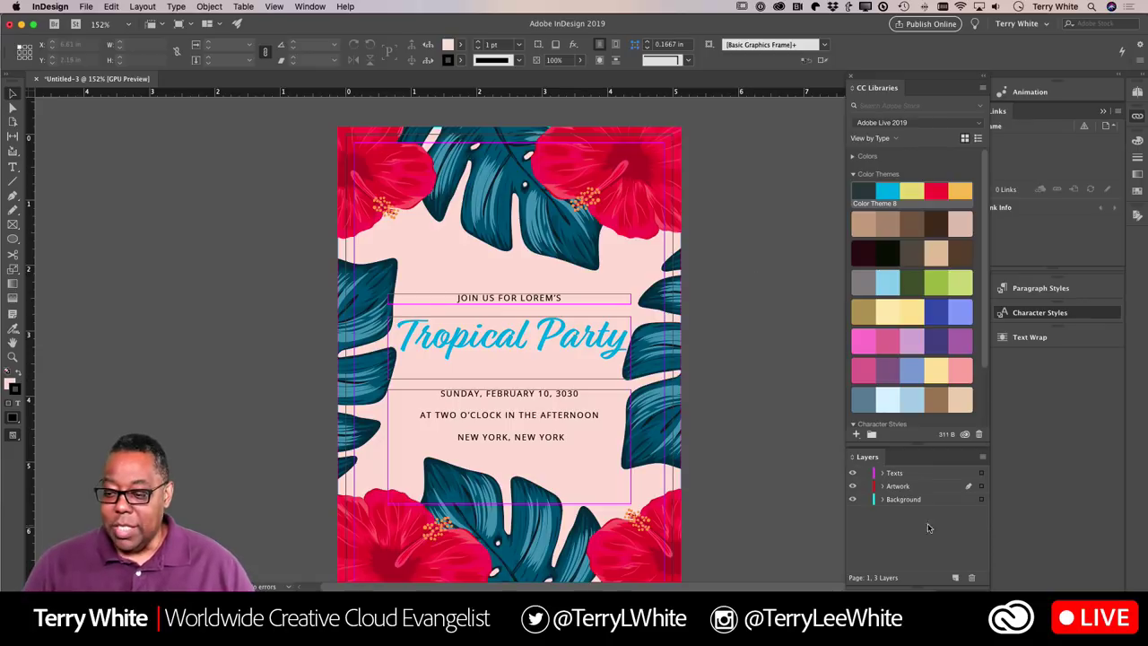
- Toggle the visibility of the Artwork, Texts and Background layers to check what each one contains
click(853, 486)
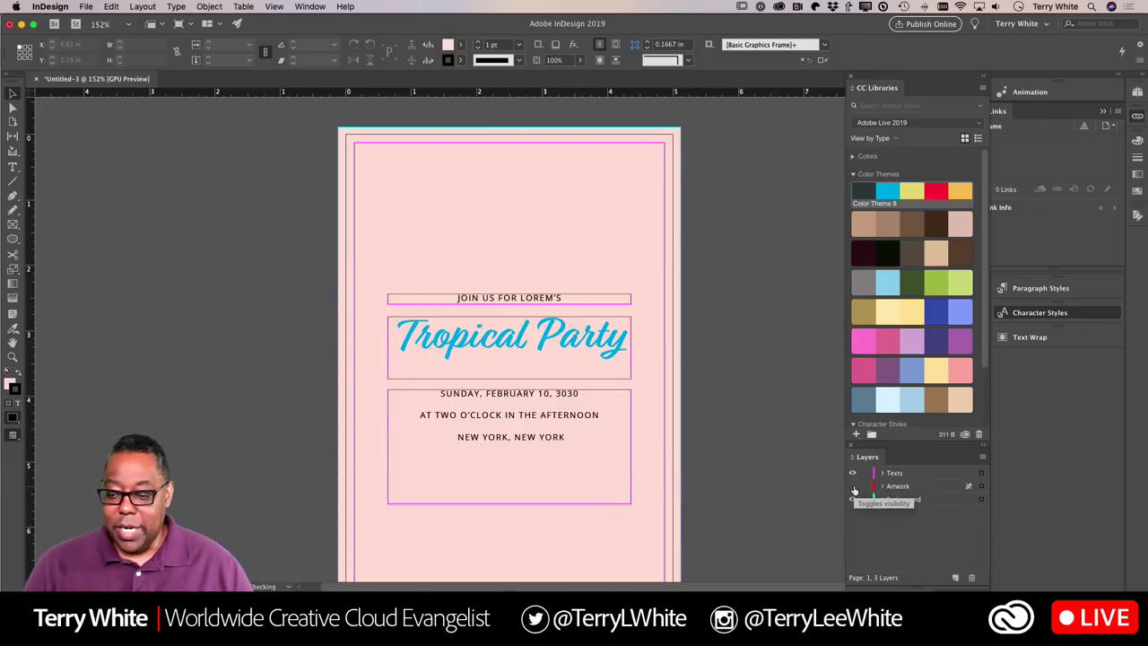
click(854, 487)
click(853, 474)
click(853, 473)
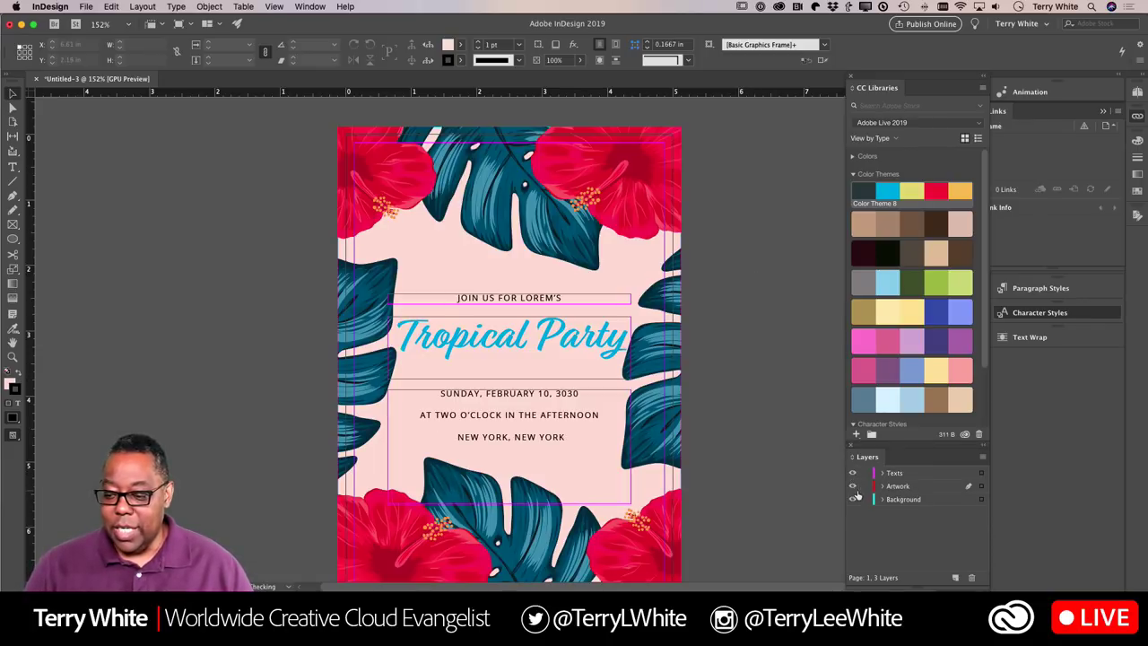
click(853, 500)
click(853, 499)
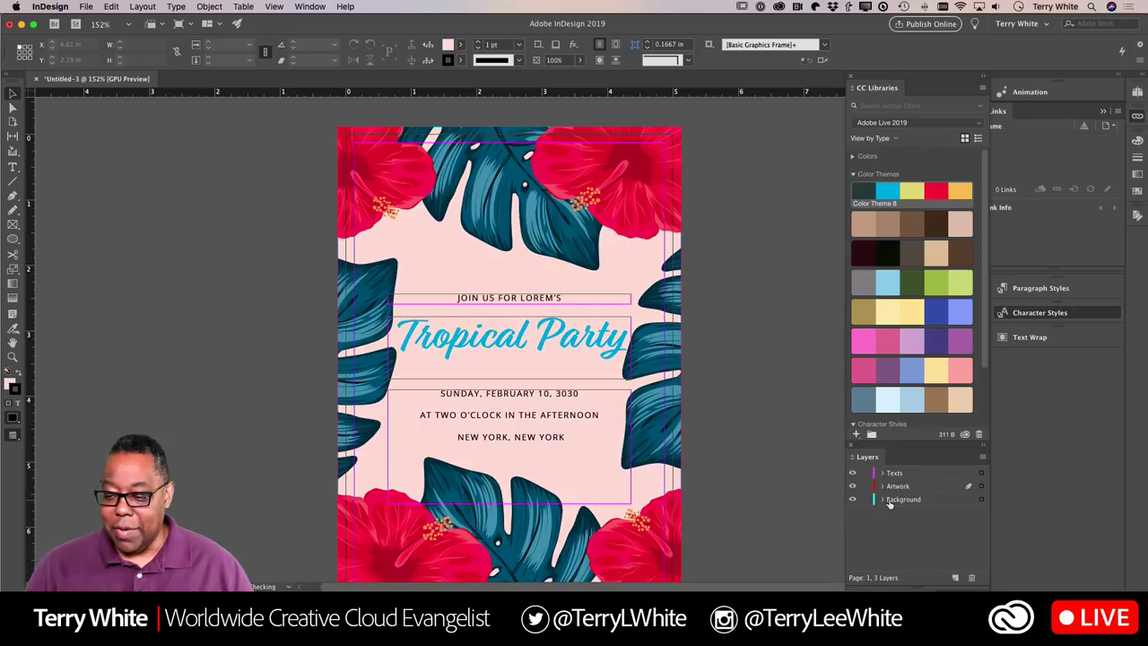
- Lock the Texts and Artwork layers and select the pink rectangle on the Background layer
click(882, 500)
click(902, 515)
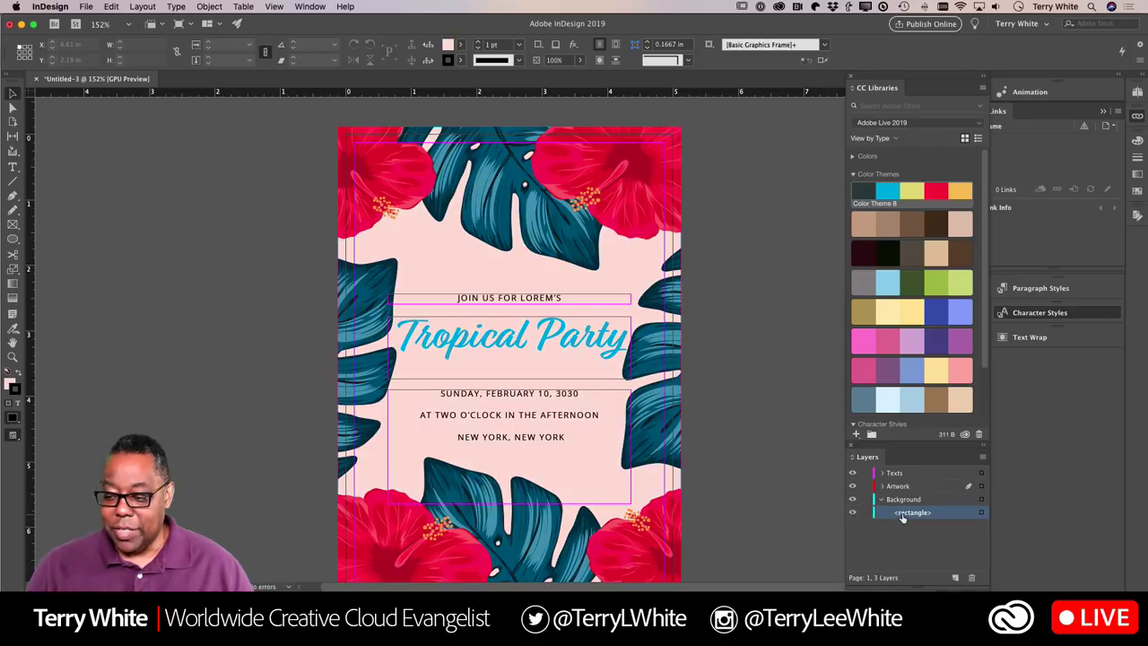
click(864, 500)
drag(864, 482, 865, 472)
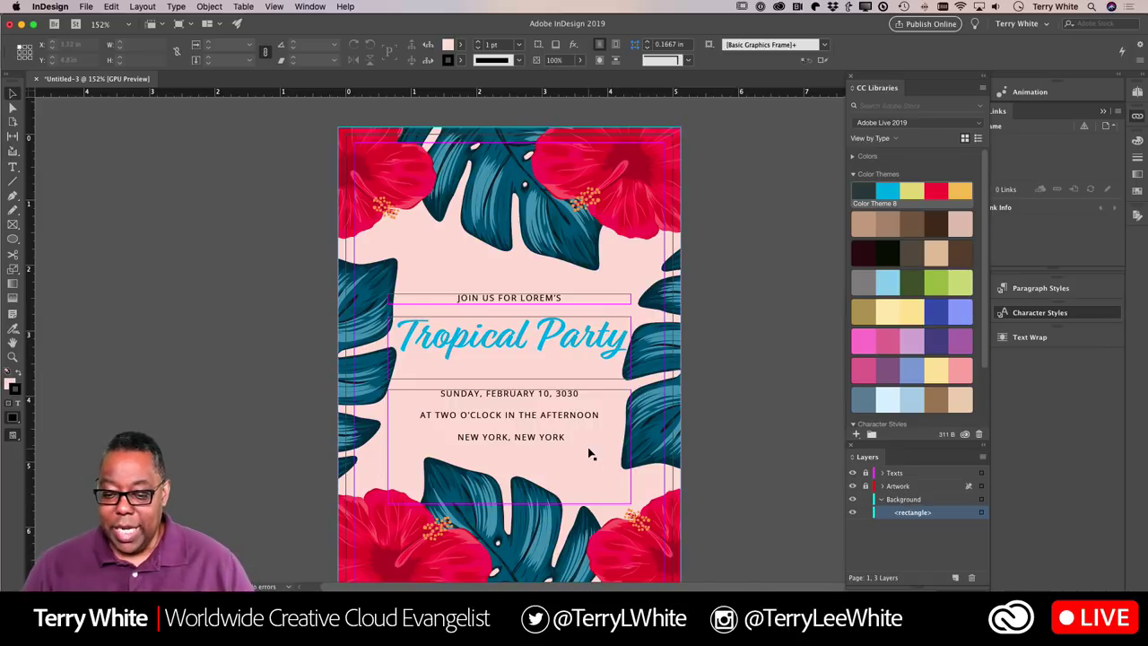
click(513, 477)
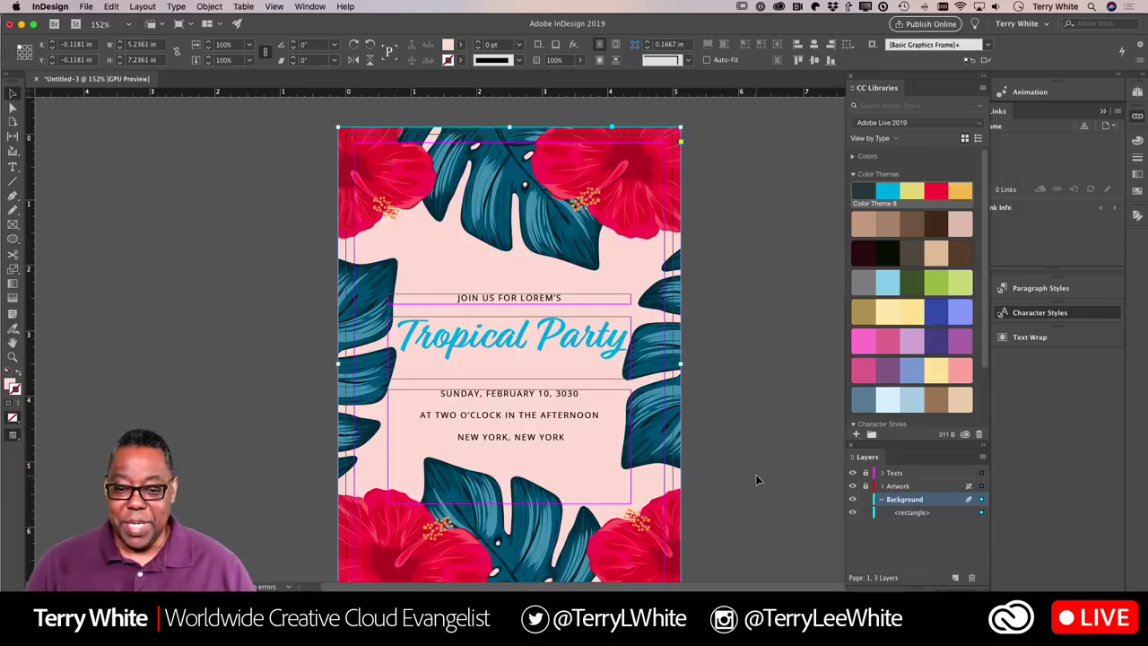
- Switch to Safari with the Adobe Stock poster template results
key(super+Tab)
key(super+Tab)
key(super+Tab)
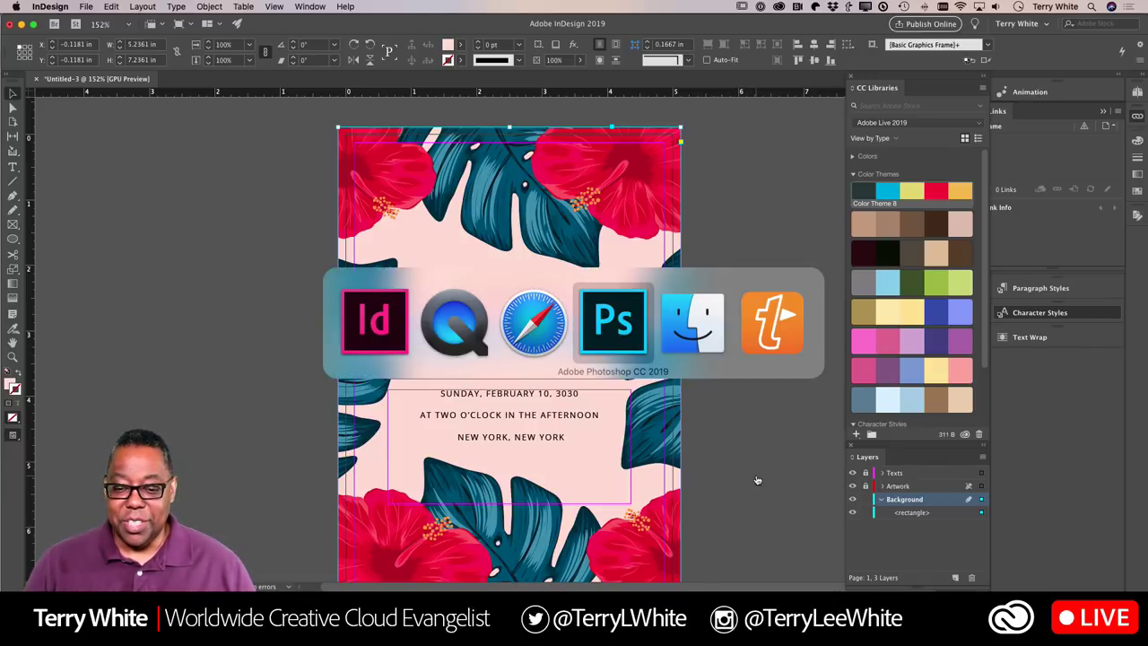
key(super+shift+Tab)
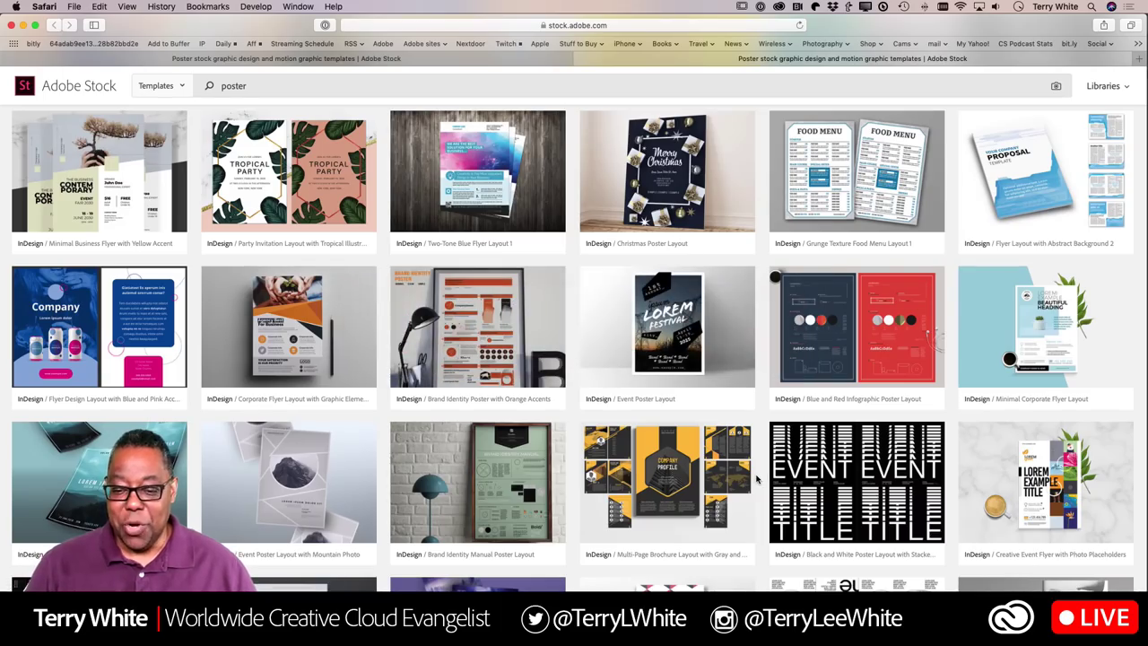
- Browse the Adobe Stock poster template results for artwork to capture as a pattern
scroll(756, 480, down, 15)
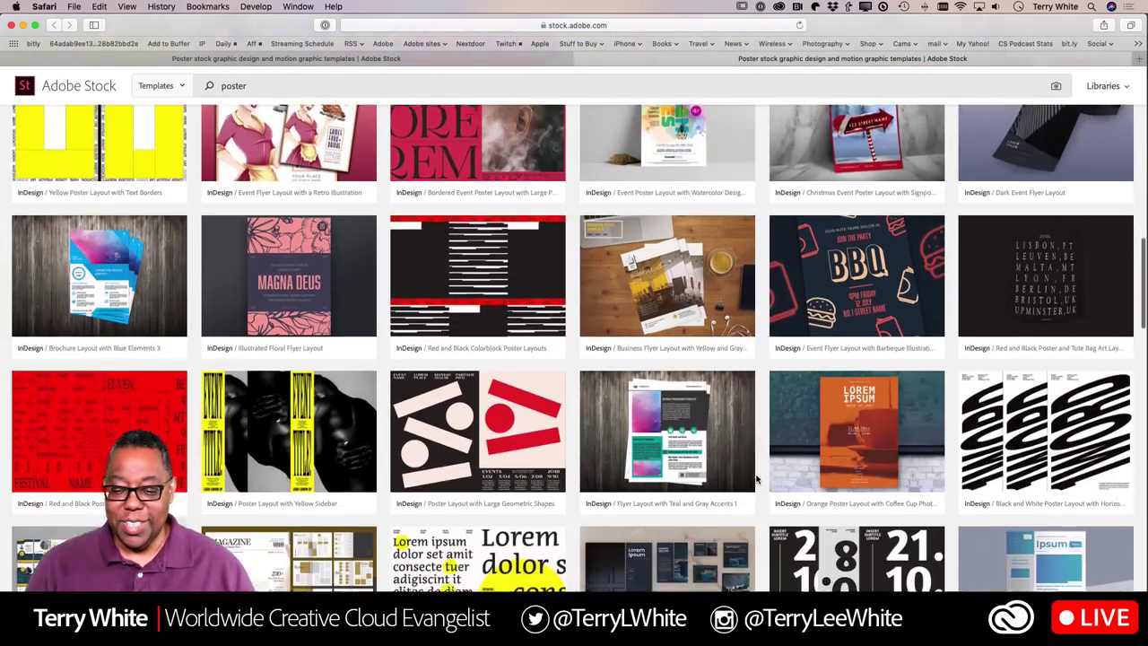
scroll(757, 480, up, 12)
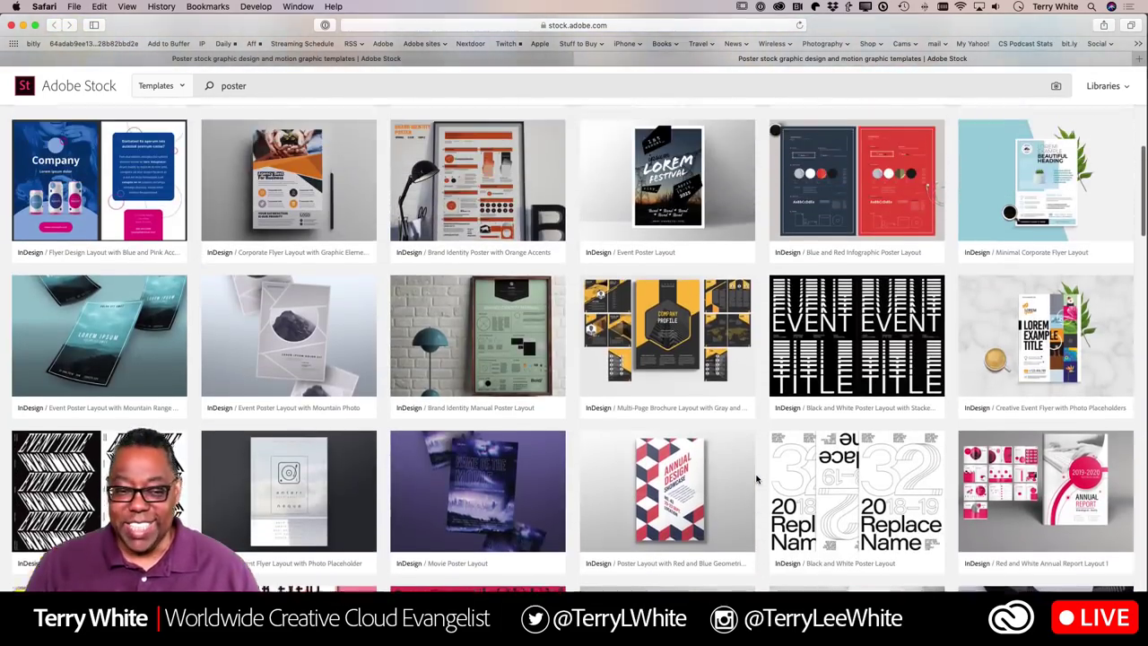
scroll(756, 480, down, 2)
scroll(757, 480, up, 5)
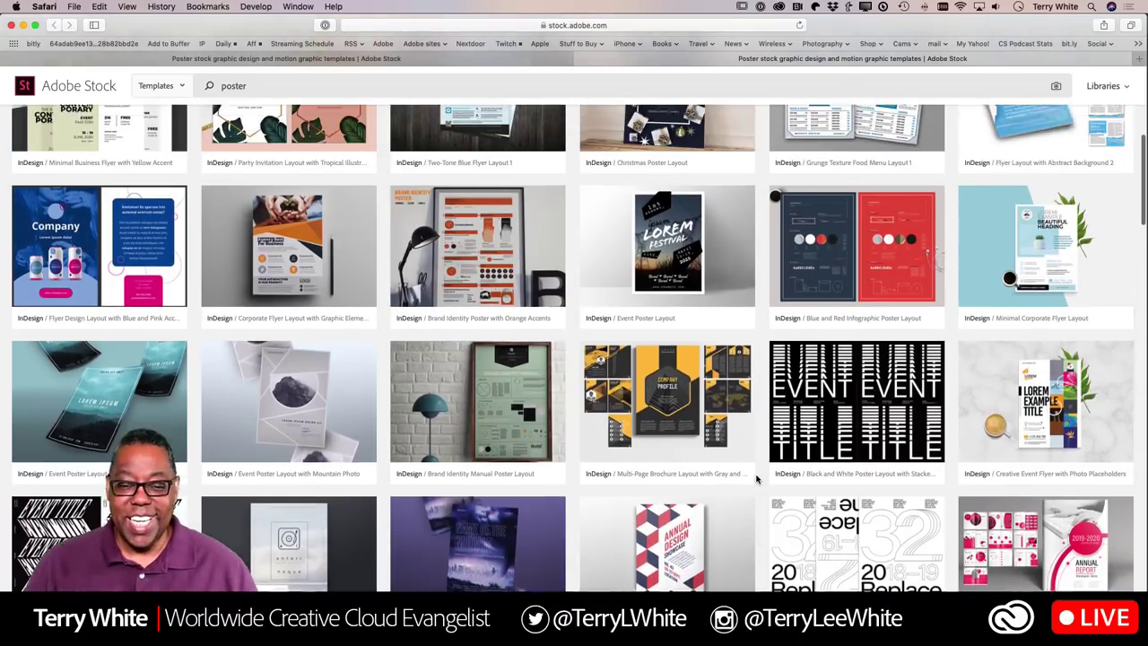
scroll(756, 480, down, 1)
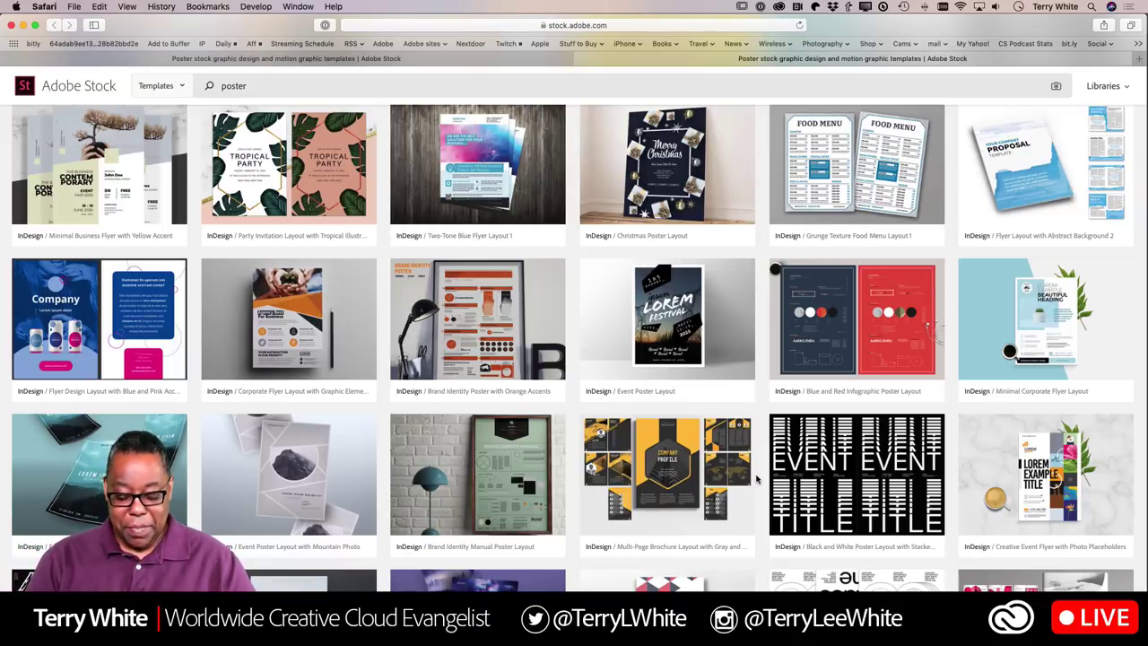
- Switch to QuickTime Player to show the mirrored phone screen for capturing patterns from the poster results
key(super+Tab)
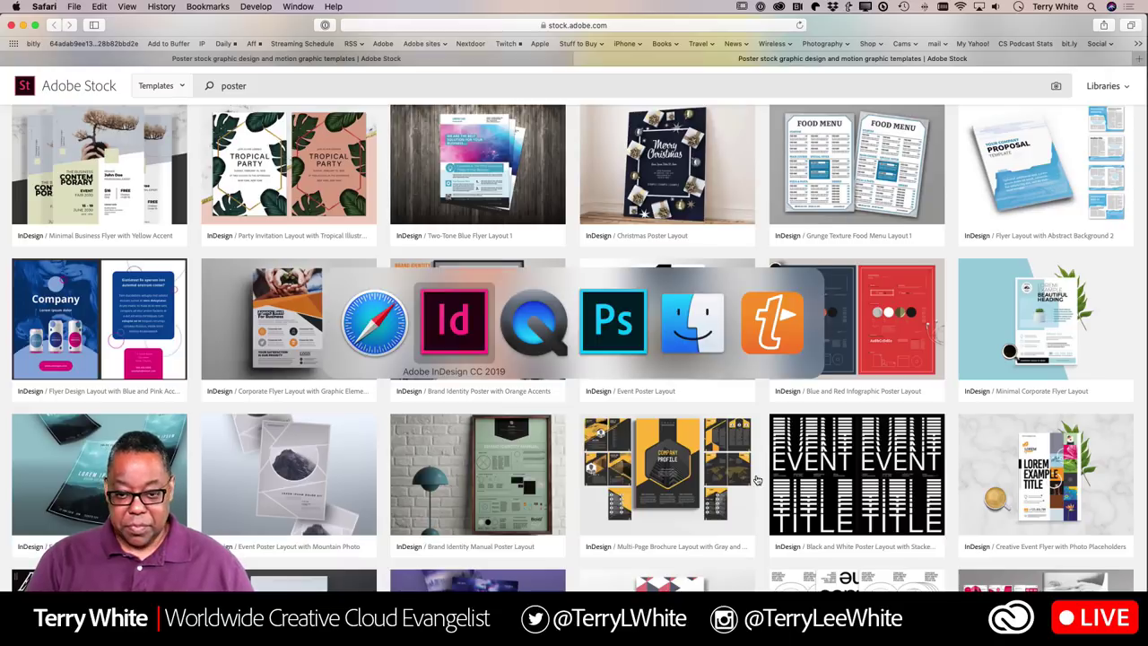
key(Tab)
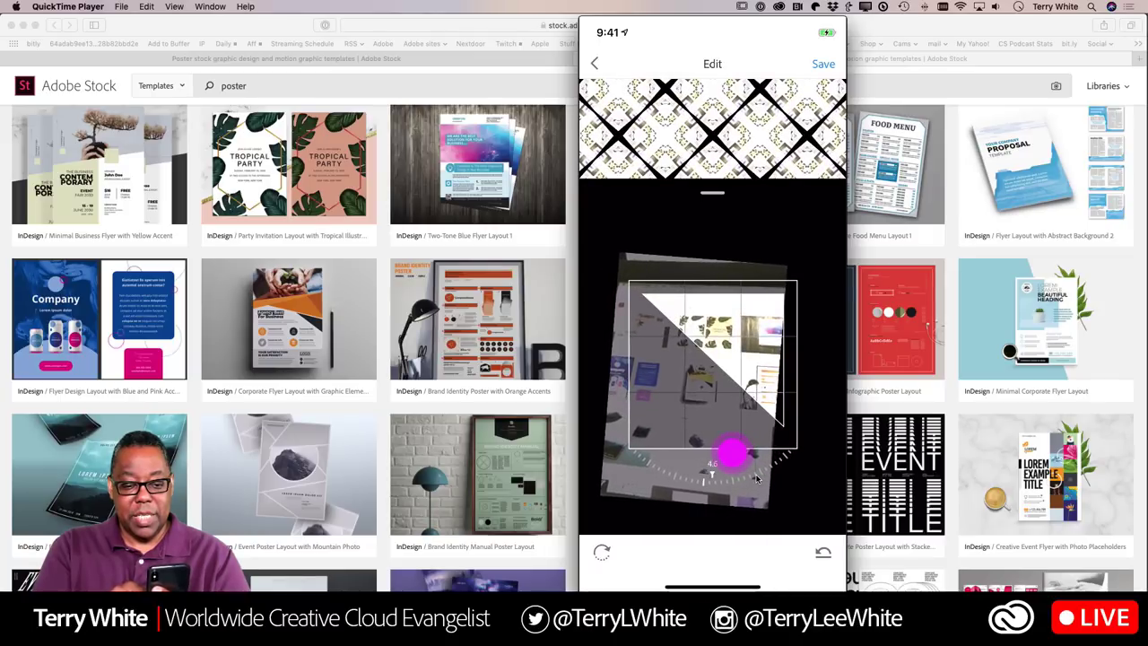
mouse_move(756, 480)
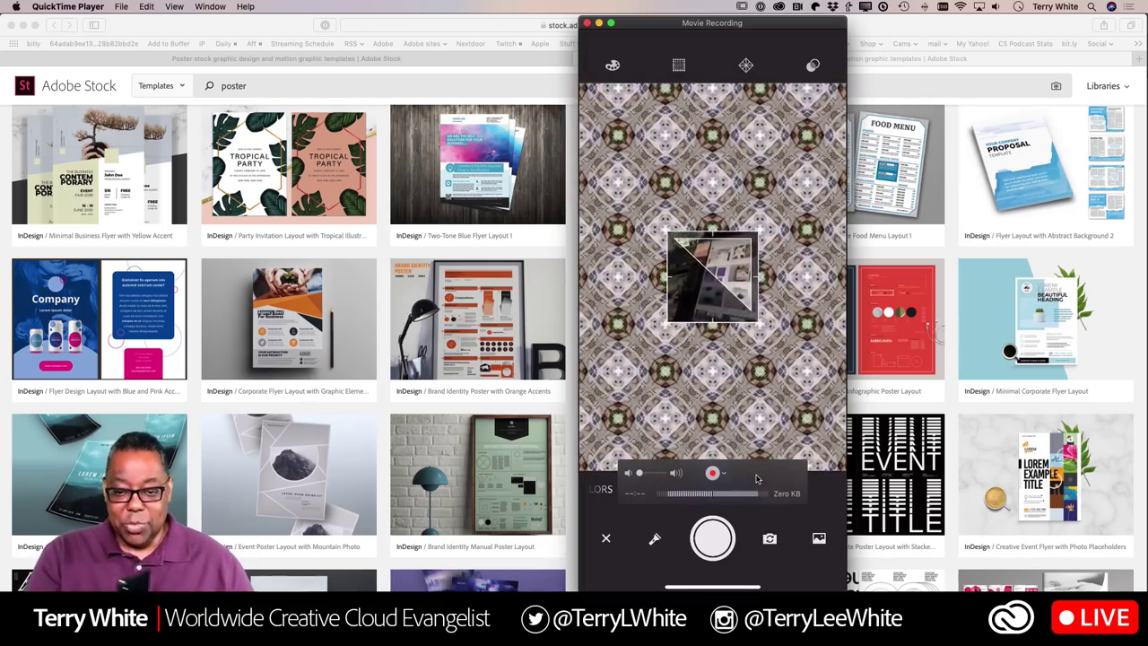
- Switch to InDesign and collapse the Color Themes group to reach the captured patterns in the Adobe Live 2019 library
key(super+Tab)
key(super+Tab)
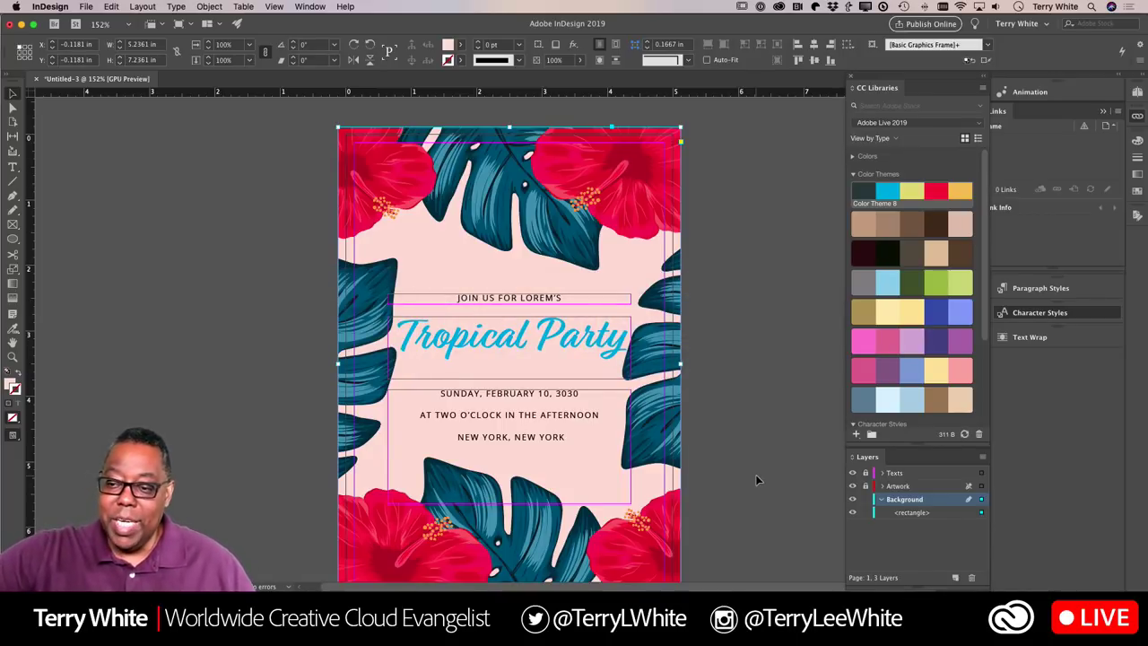
click(853, 174)
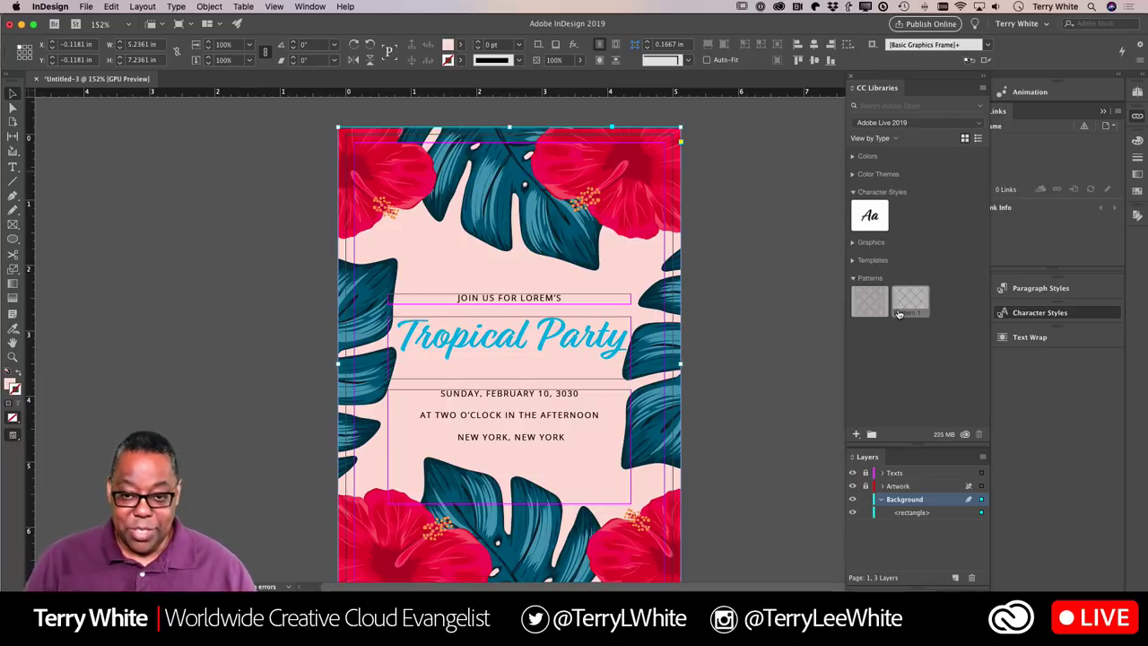
- Switch to Photoshop and collapse the Character Styles group to reach the captured patterns in the Adobe Live 2019 library
key(super+Tab)
key(super+Tab)
key(super+Tab)
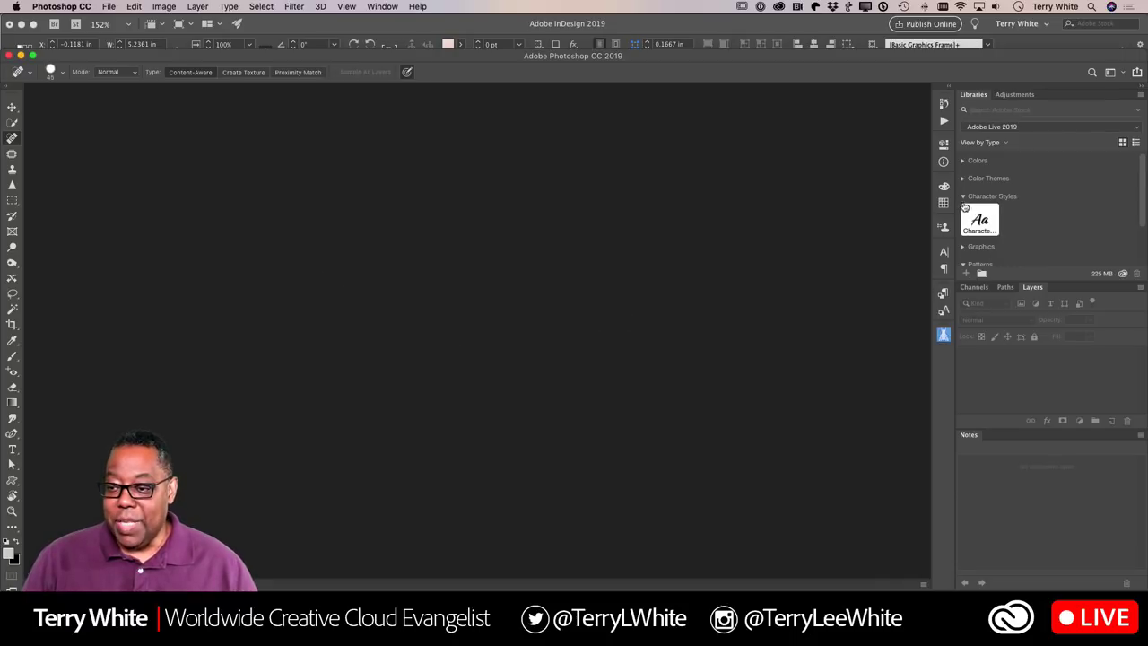
click(964, 198)
scroll(1006, 253, down, 2)
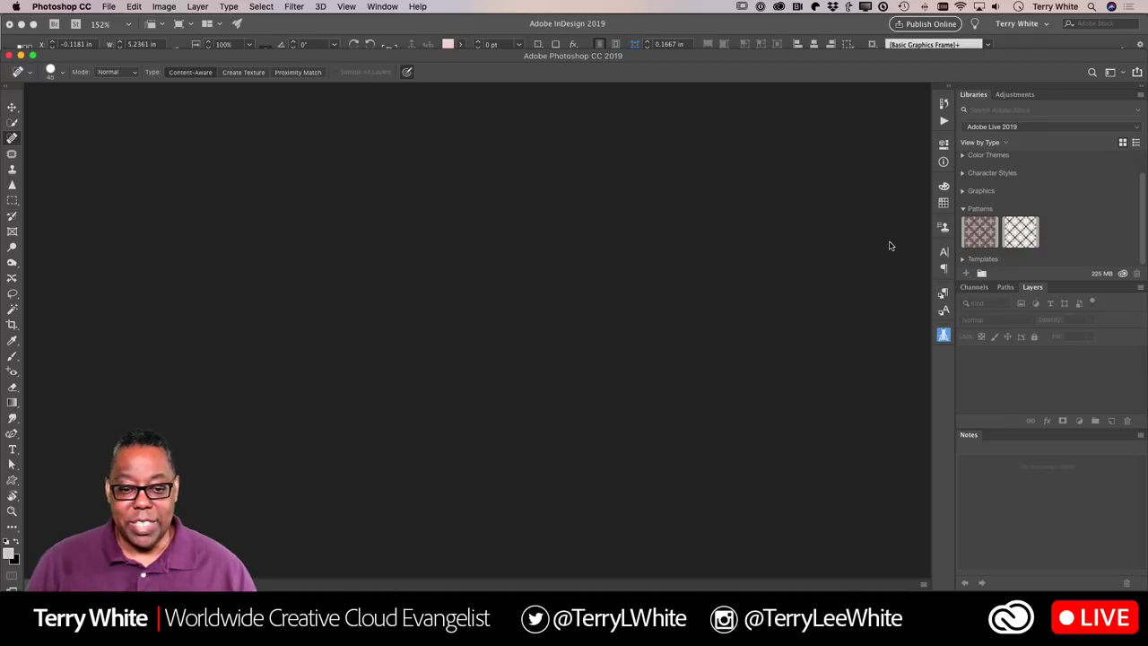
- Switch to InDesign and check the invitation's page width and height in Document Setup without changing anything
key(super+Tab)
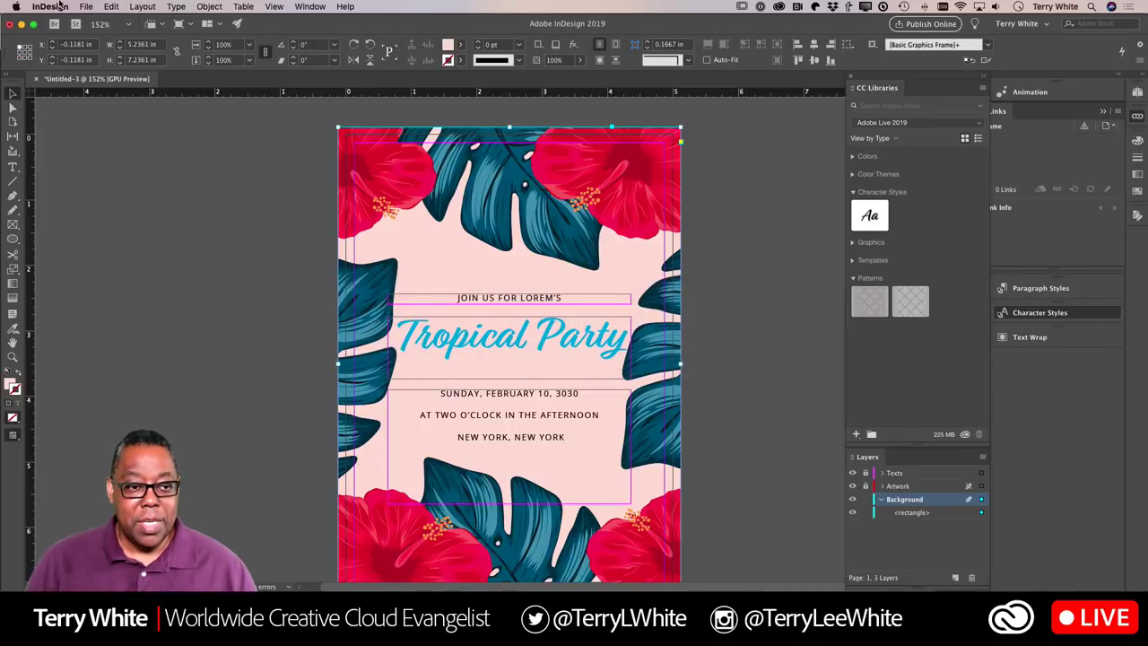
click(84, 6)
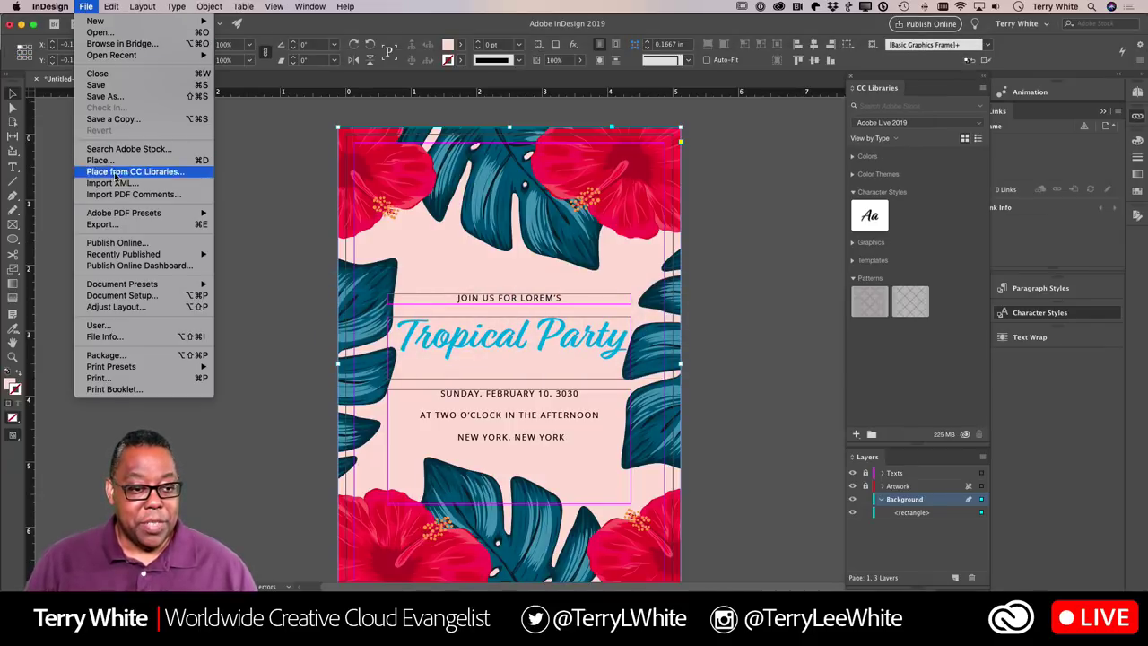
click(143, 295)
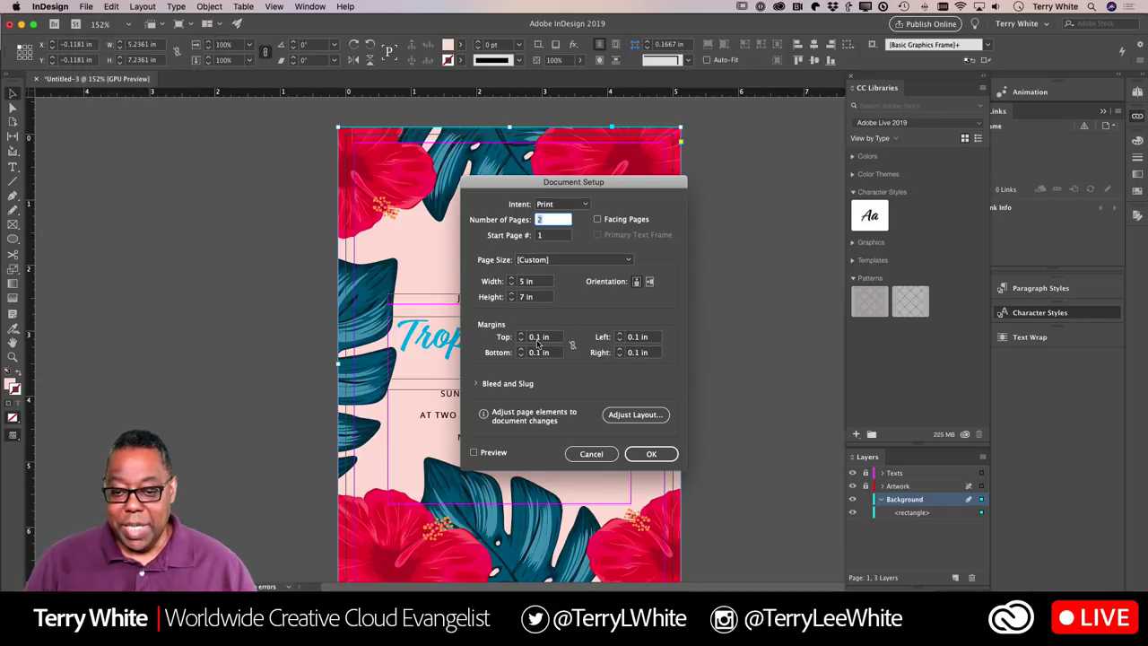
click(593, 454)
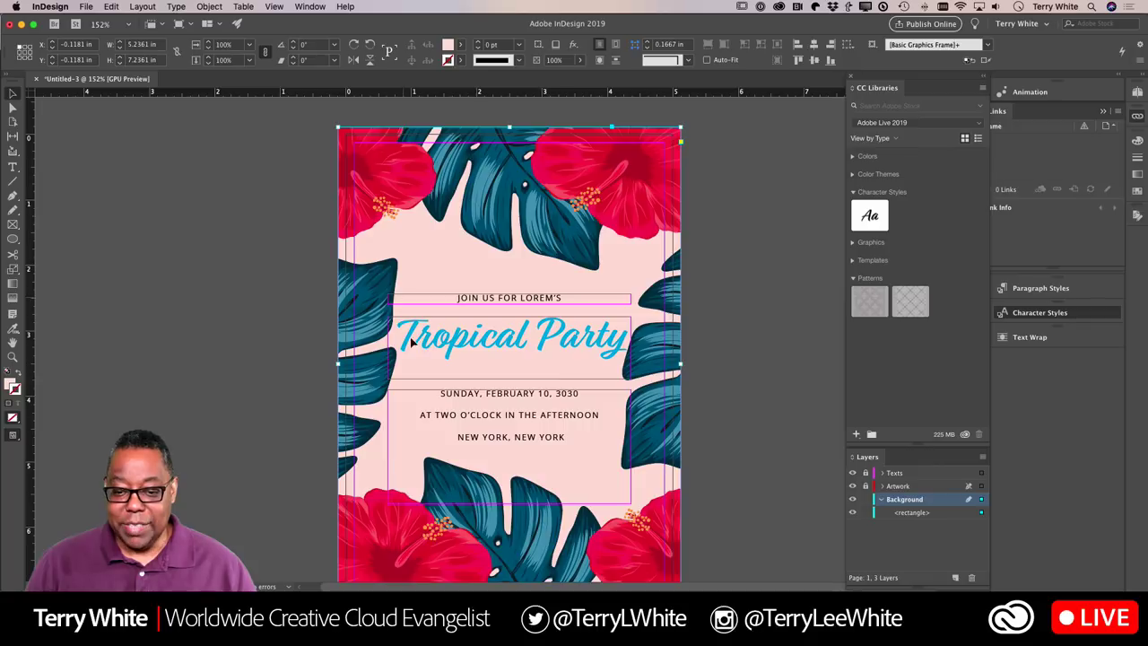
- Switch to Photoshop and create a print document 5 in wide and 7 in high at 300 pixels/inch
key(super+Tab)
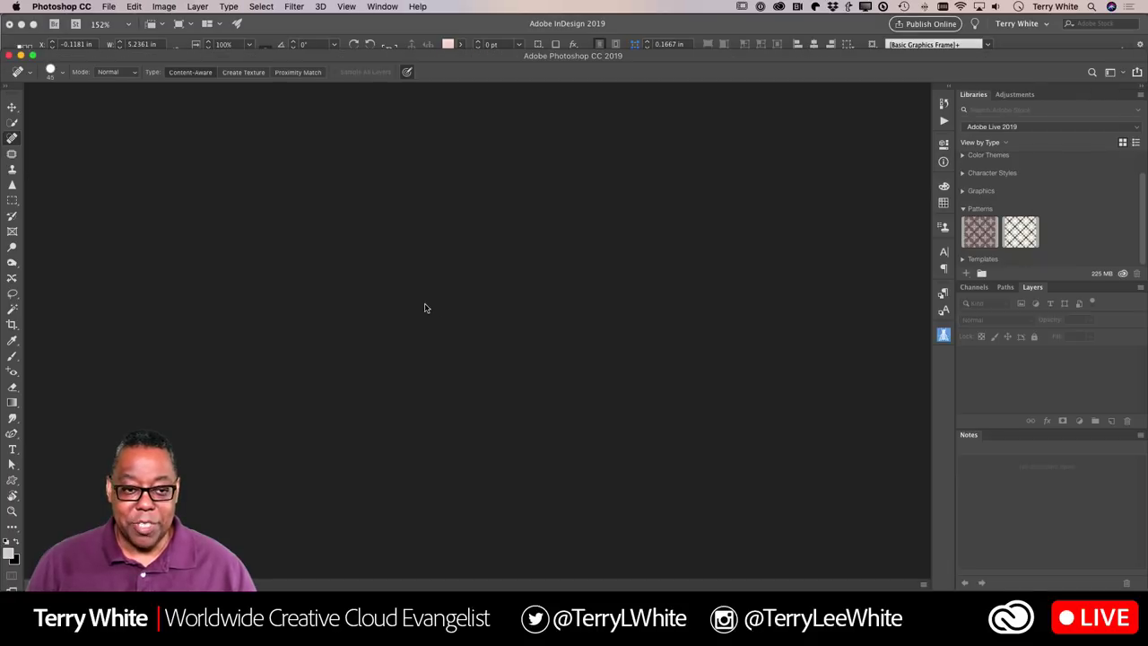
click(108, 6)
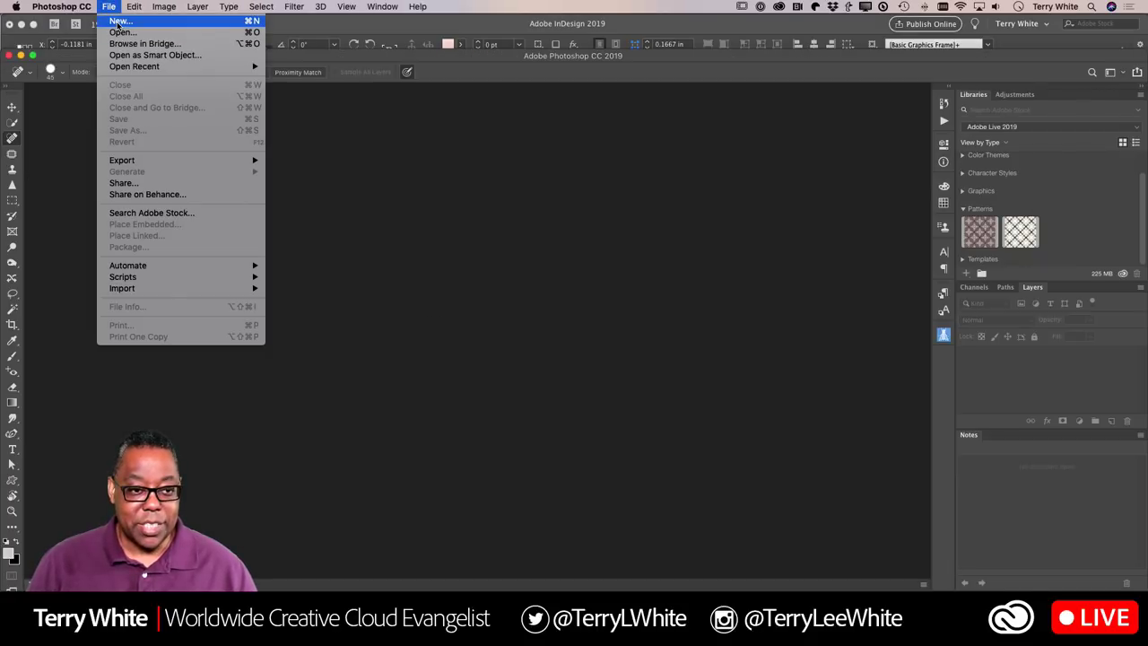
click(129, 24)
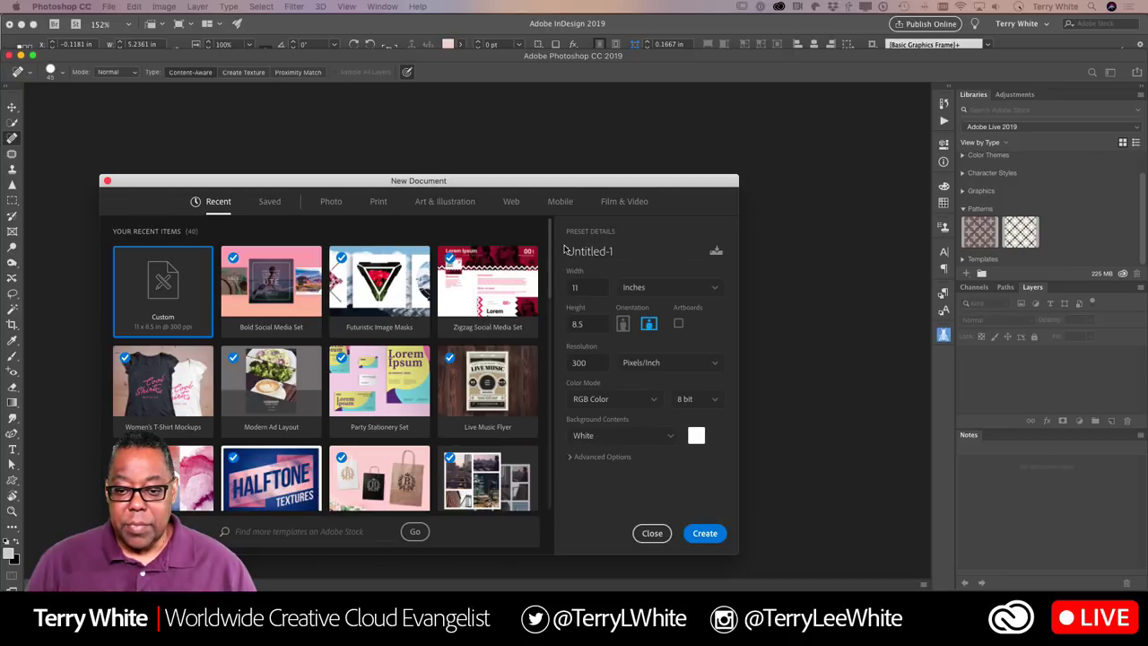
click(379, 204)
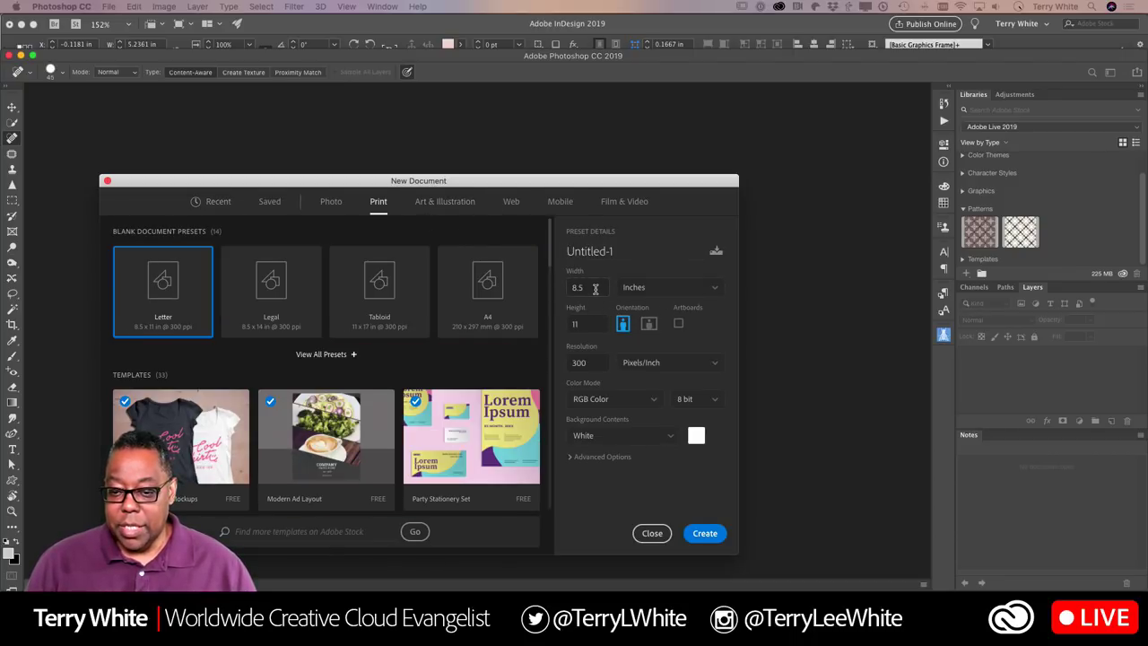
double_click(595, 288)
text(5)
key(Tab)
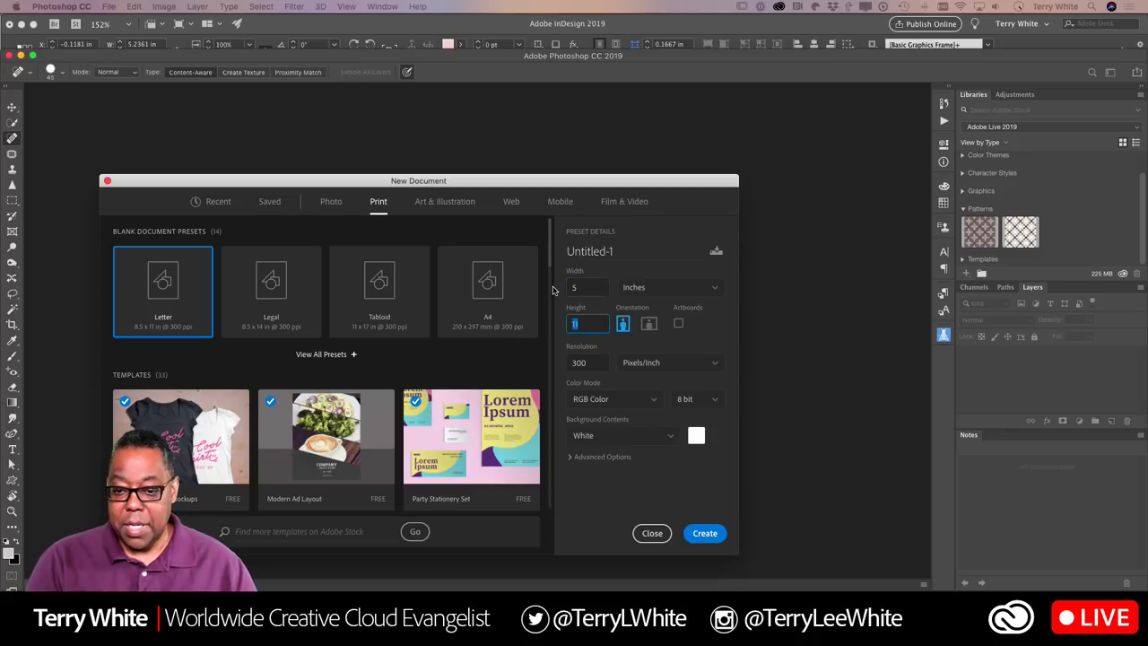
text(7)
key(Tab)
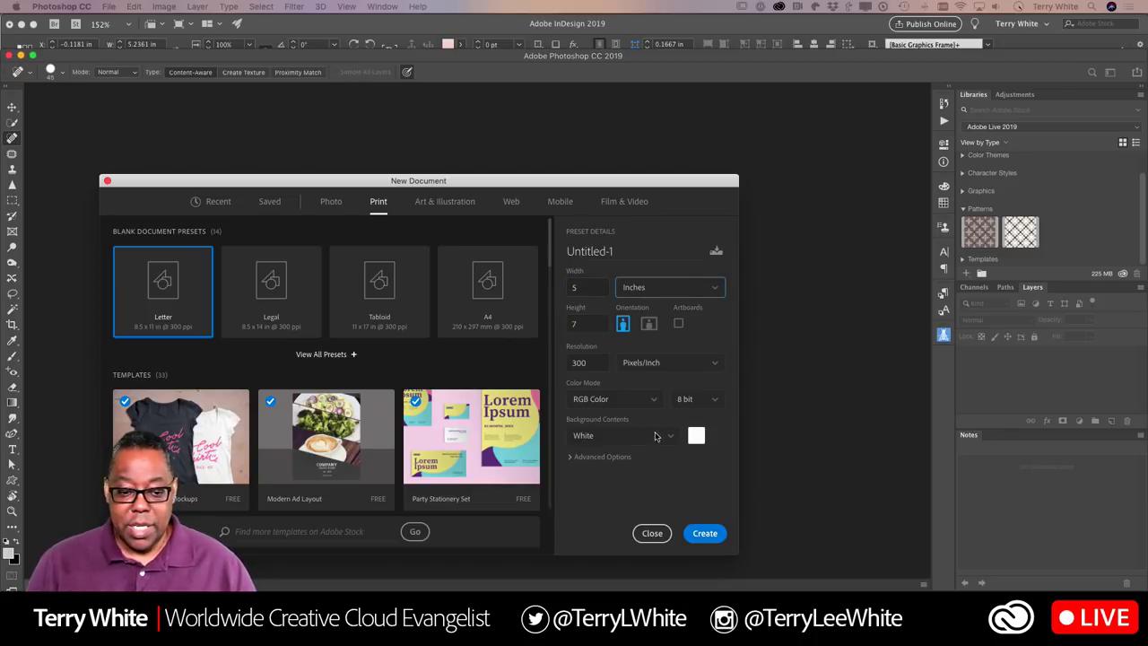
click(704, 536)
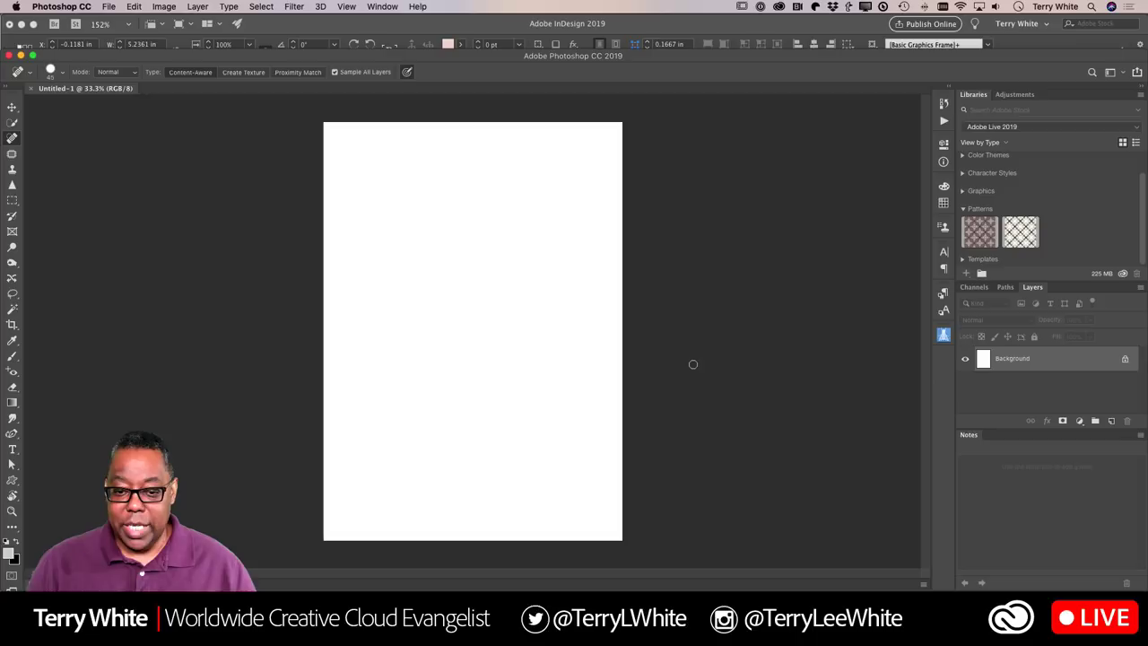
- Apply Pattern 2 from the library to the blank canvas as a pattern fill scaled to 10%
click(976, 231)
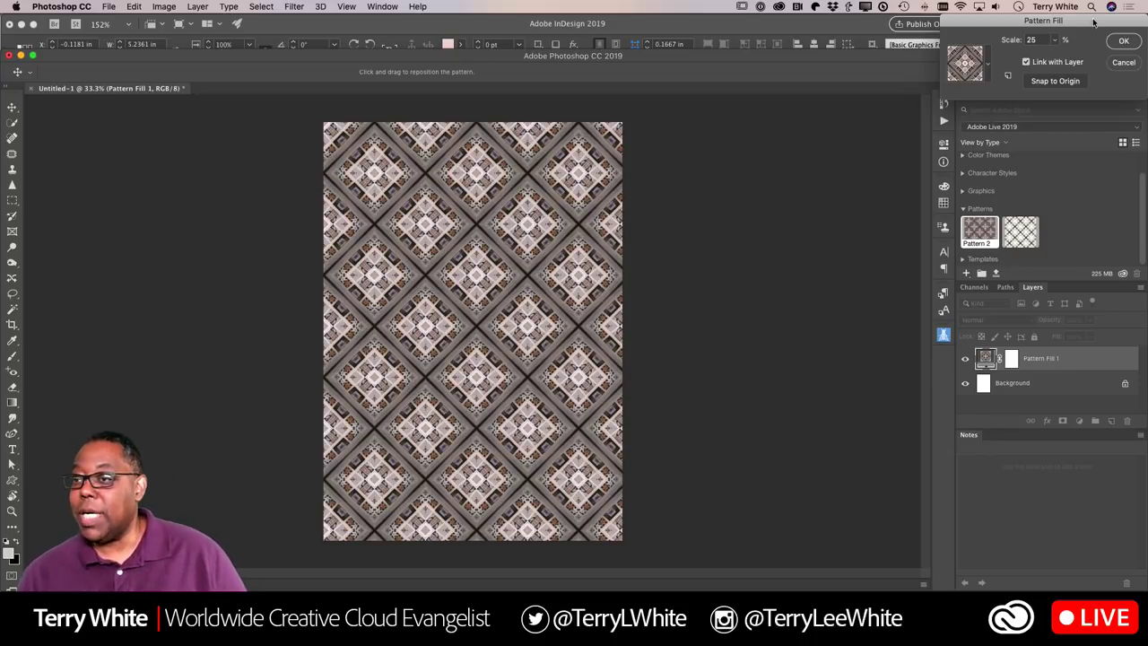
drag(1093, 22, 794, 208)
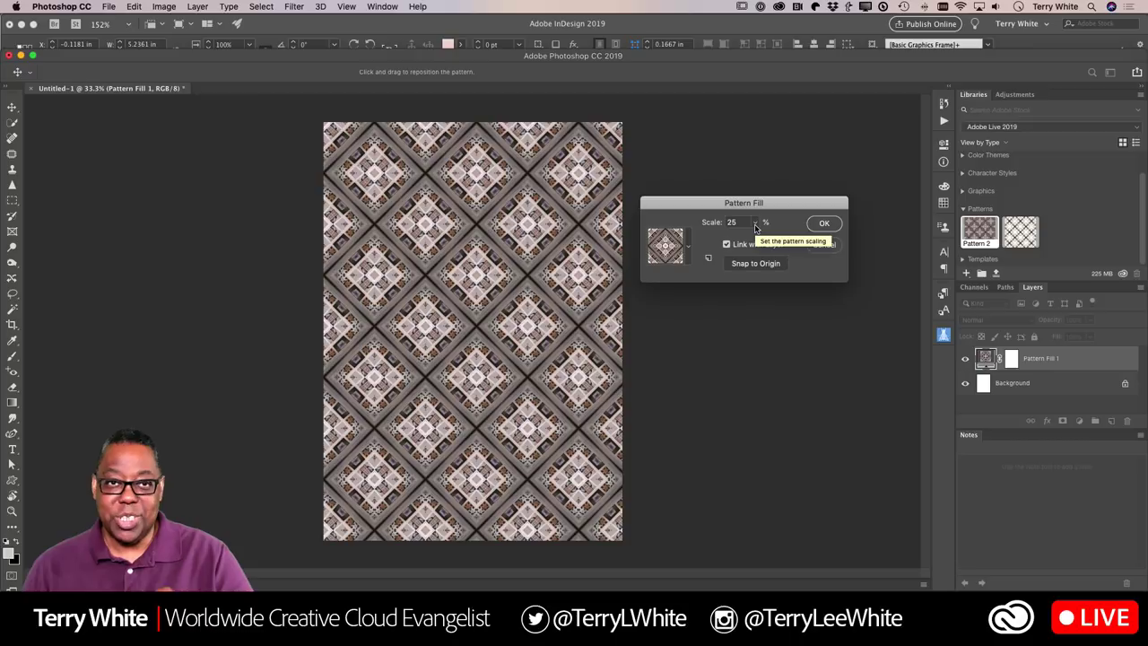
click(757, 224)
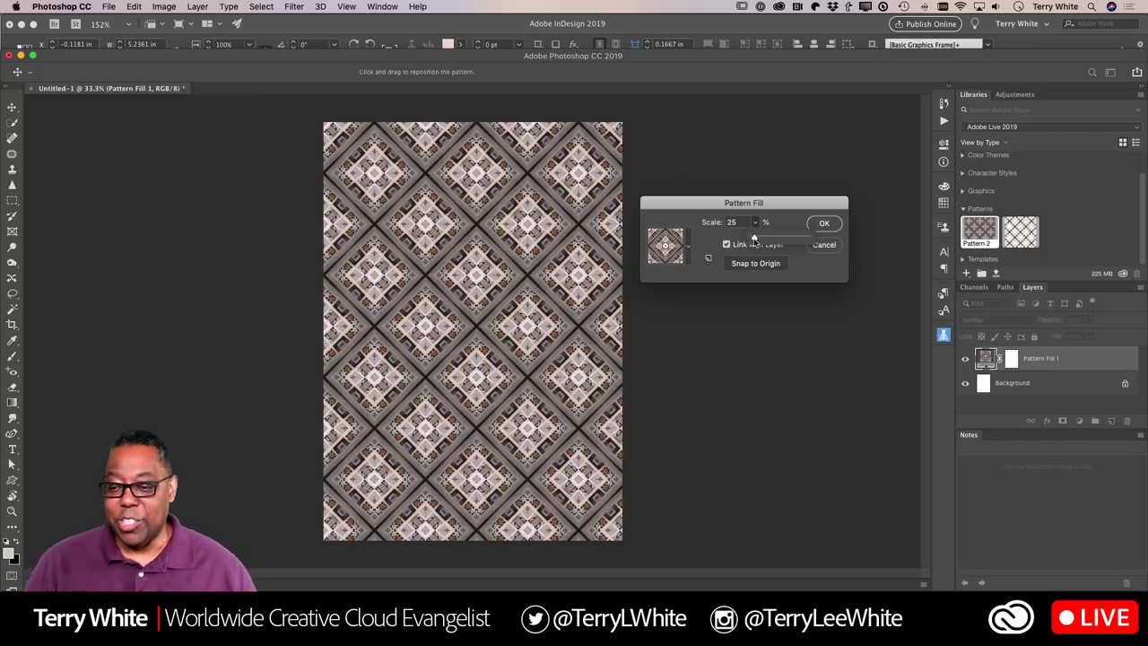
click(745, 223)
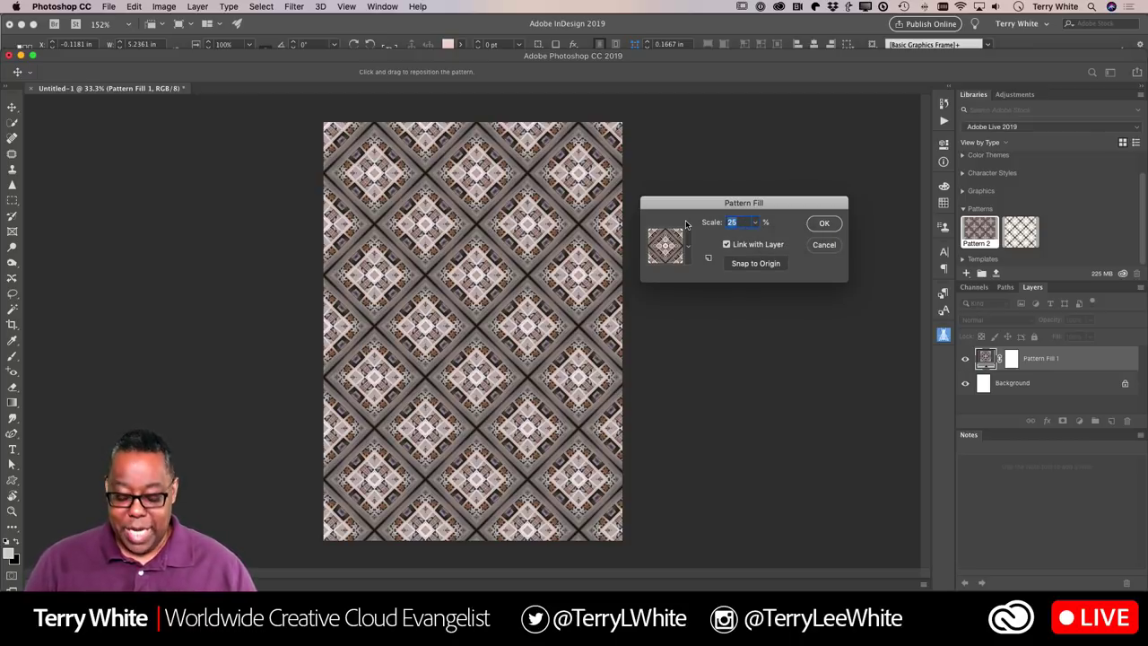
text(10)
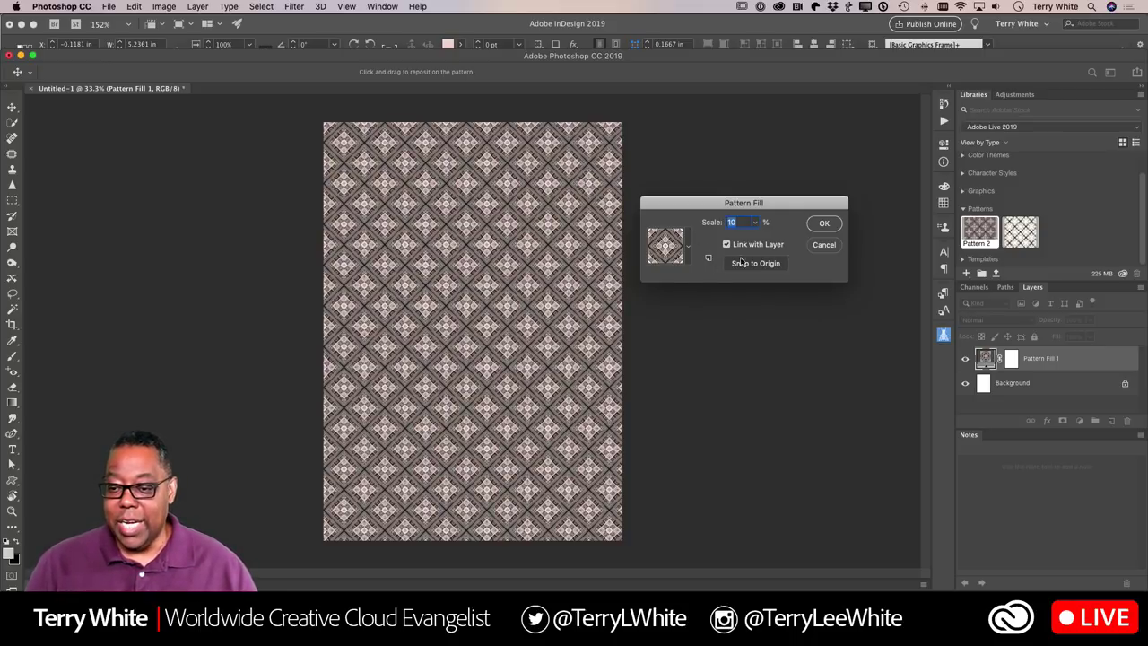
click(822, 225)
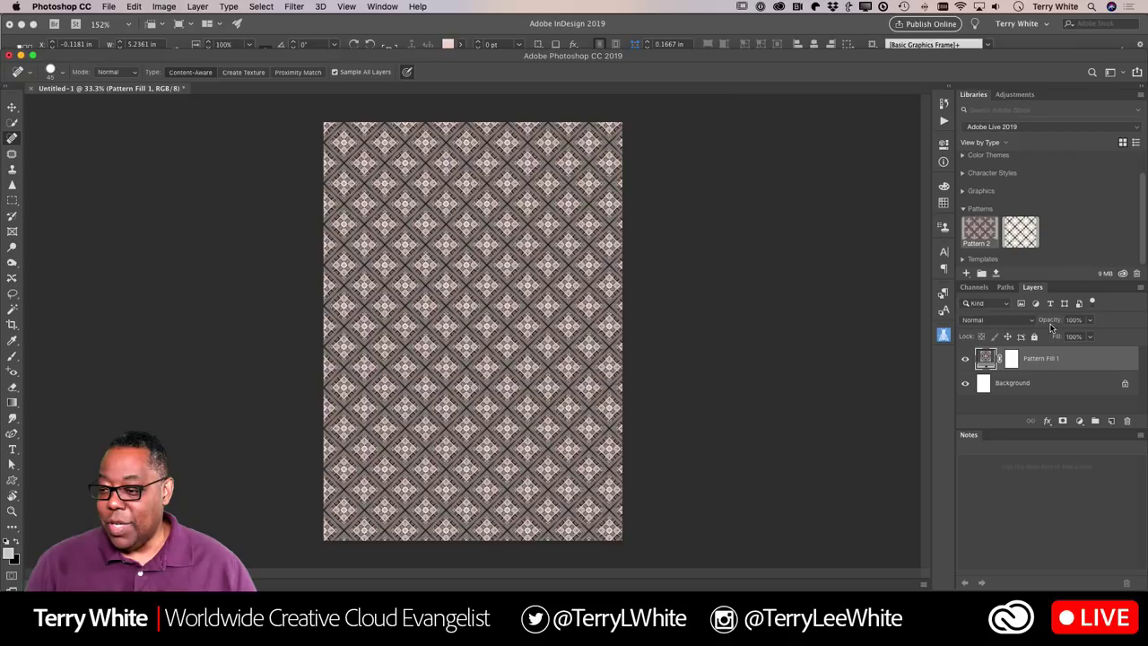
- Lower the pattern fill layer's opacity to 28% and add it to the Adobe Live 2019 library as a graphic
drag(1052, 323, 1008, 336)
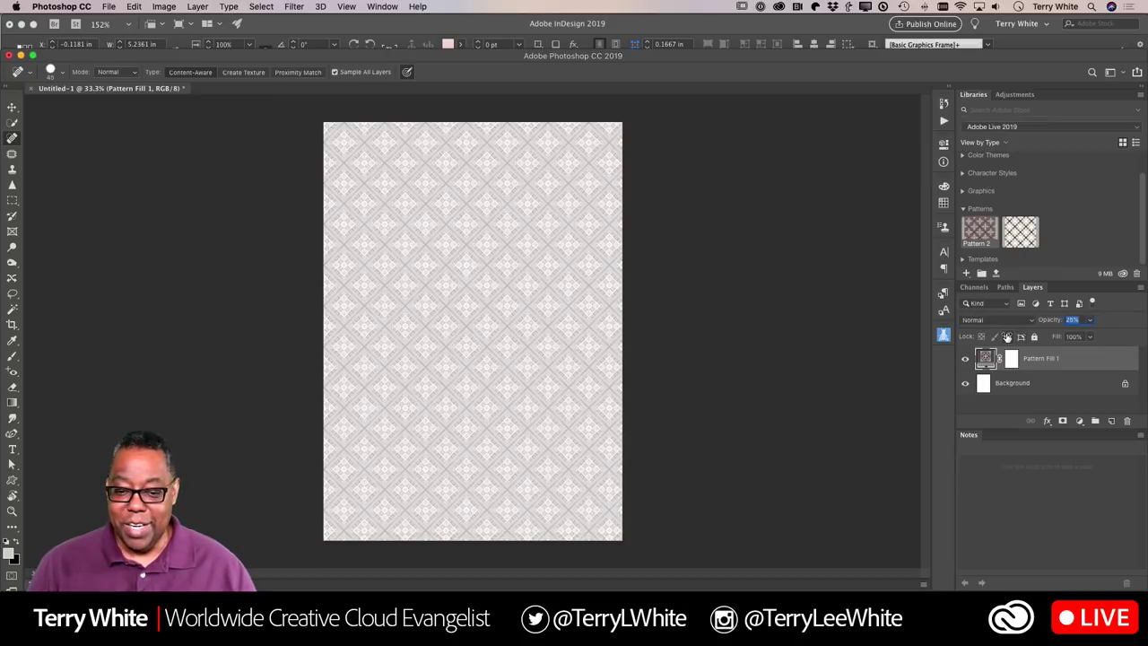
drag(1009, 335, 1008, 335)
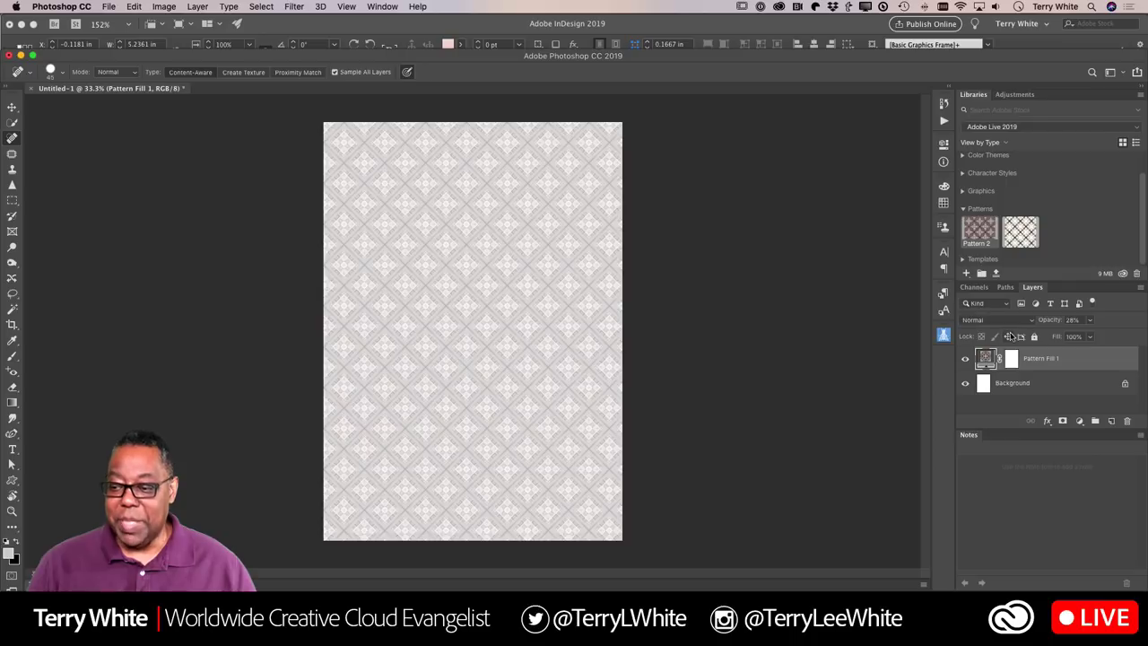
click(967, 274)
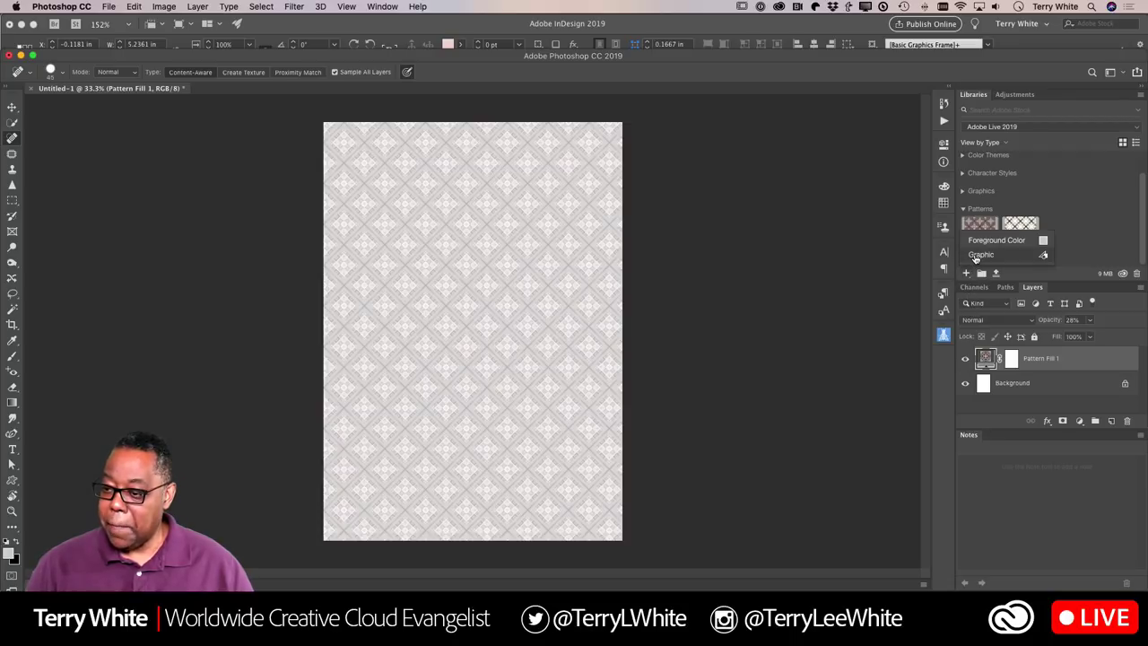
click(979, 255)
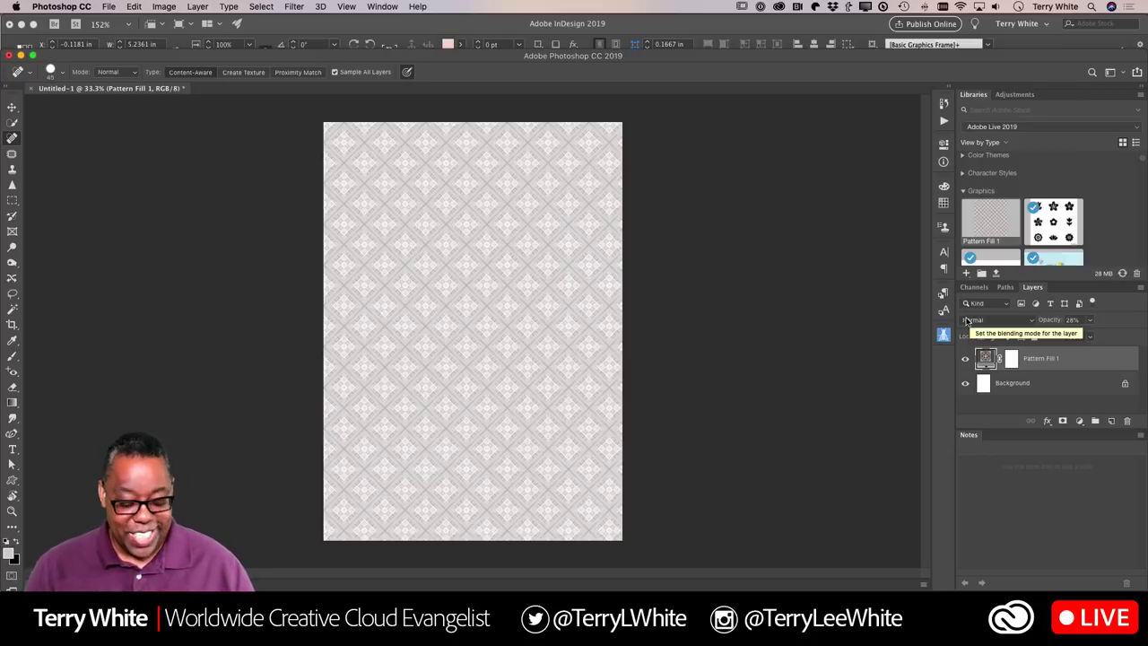
- Switch to InDesign and place the Pattern Fill 1 library graphic into the invitation's pink background rectangle
key(super+Tab)
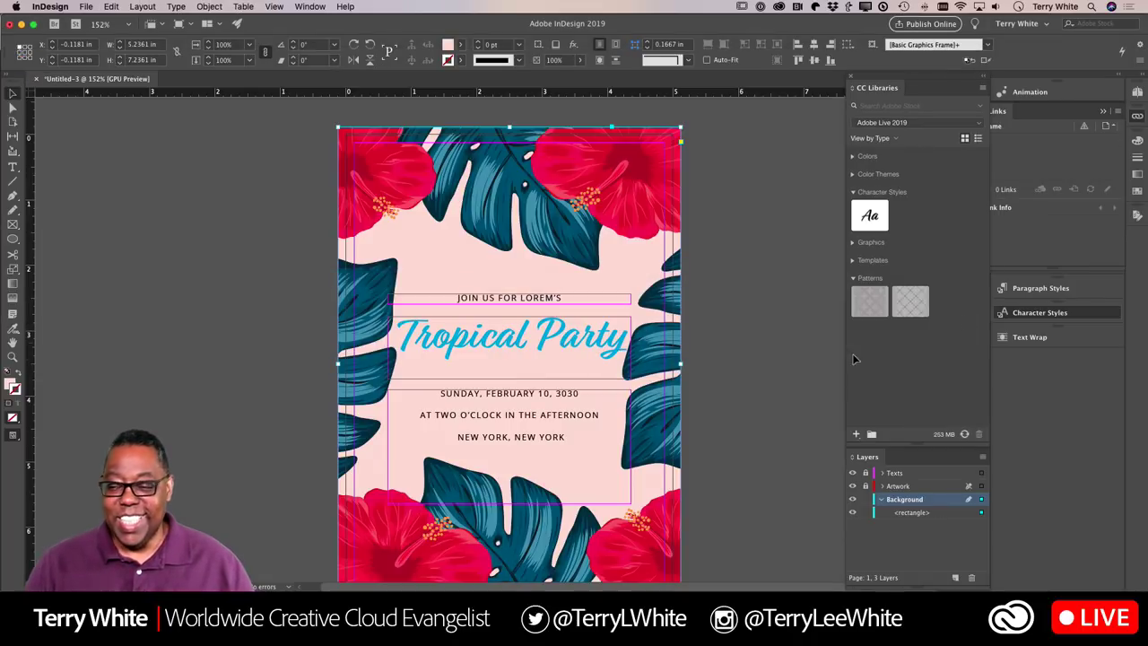
click(868, 242)
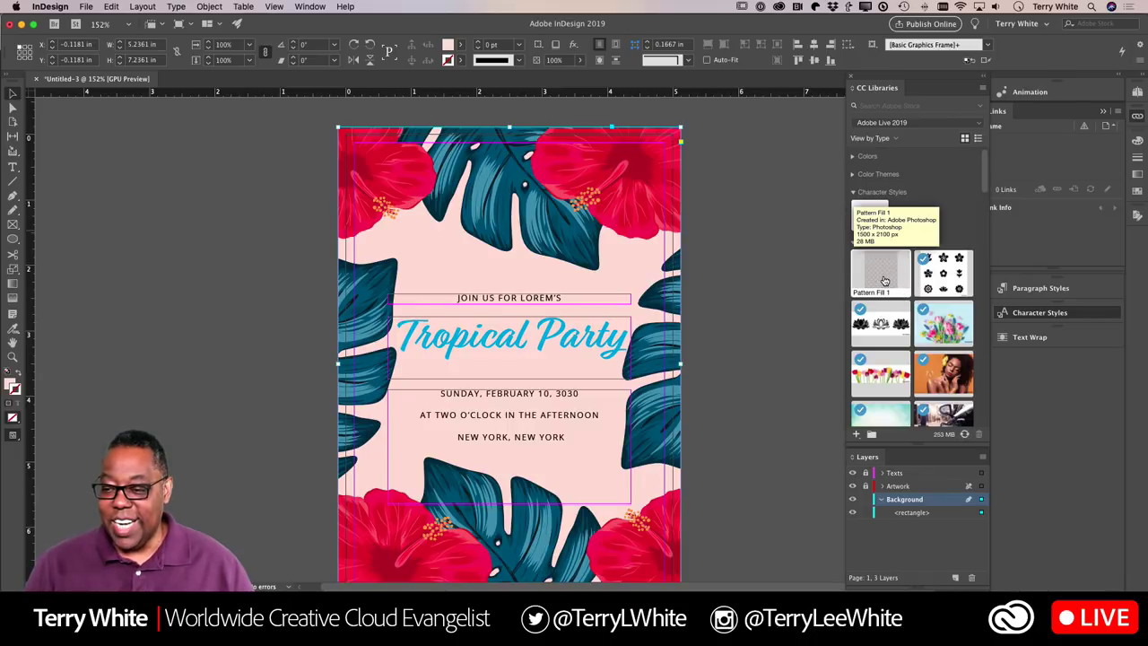
click(630, 267)
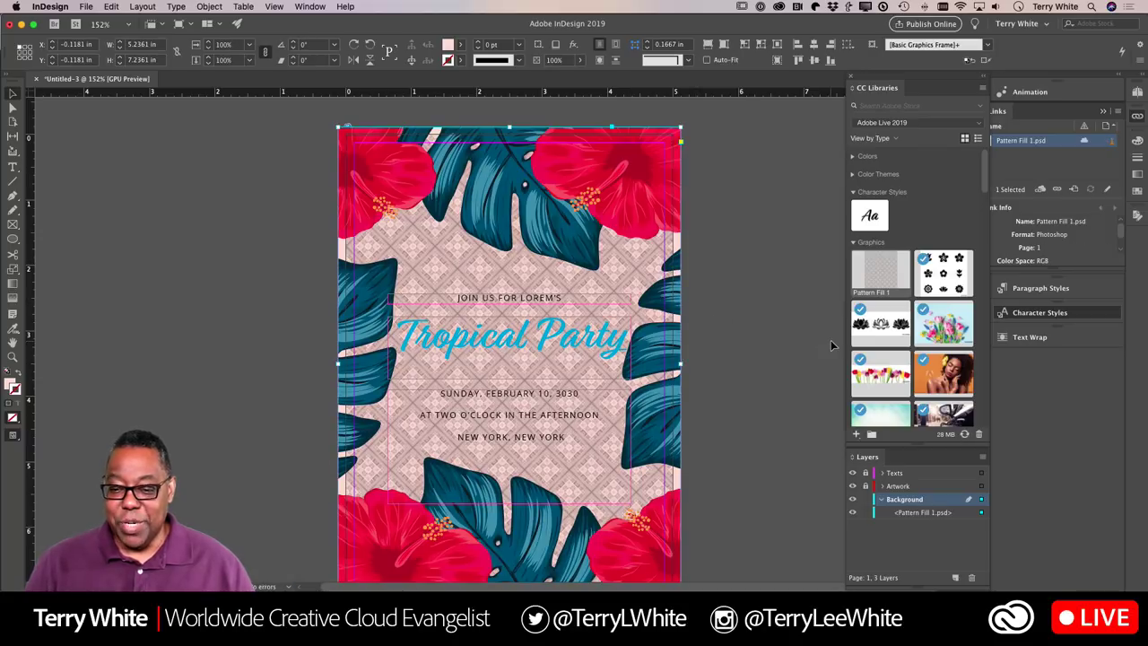
- Lower the opacity of the invitation's background pattern frame to 39%
click(754, 331)
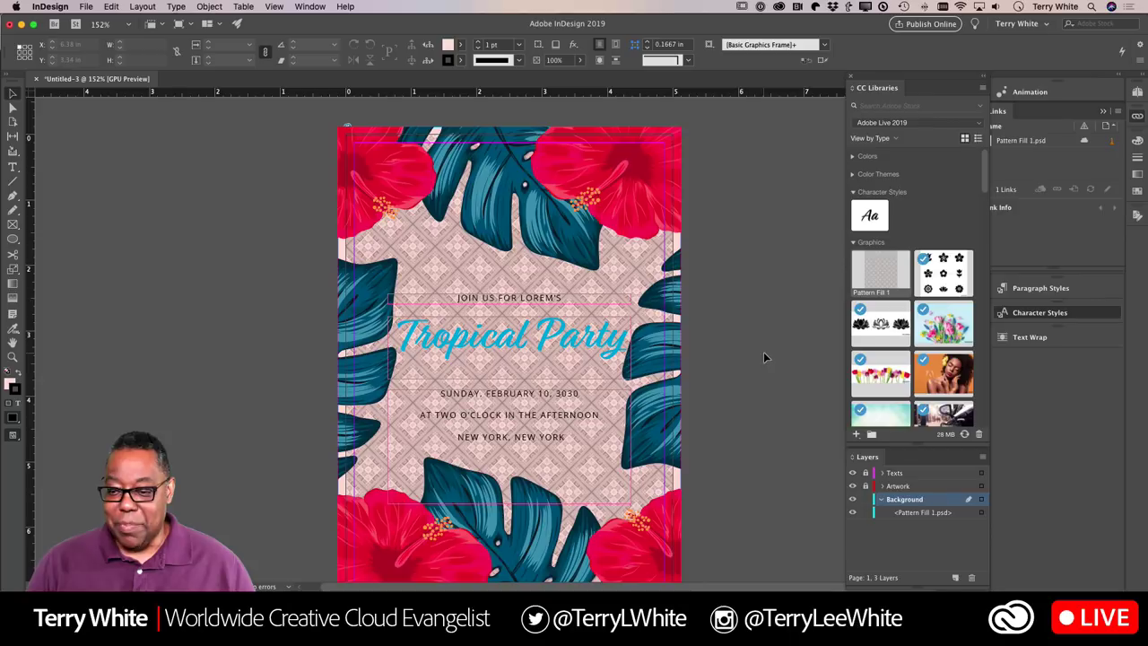
click(641, 260)
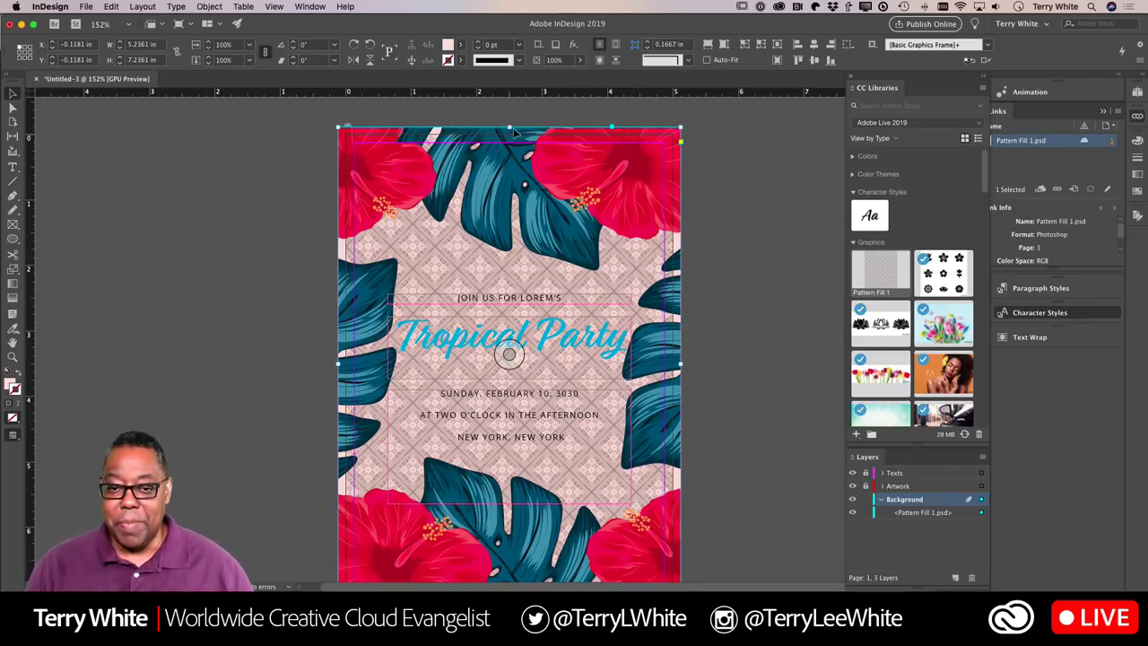
scroll(516, 132, up, 1)
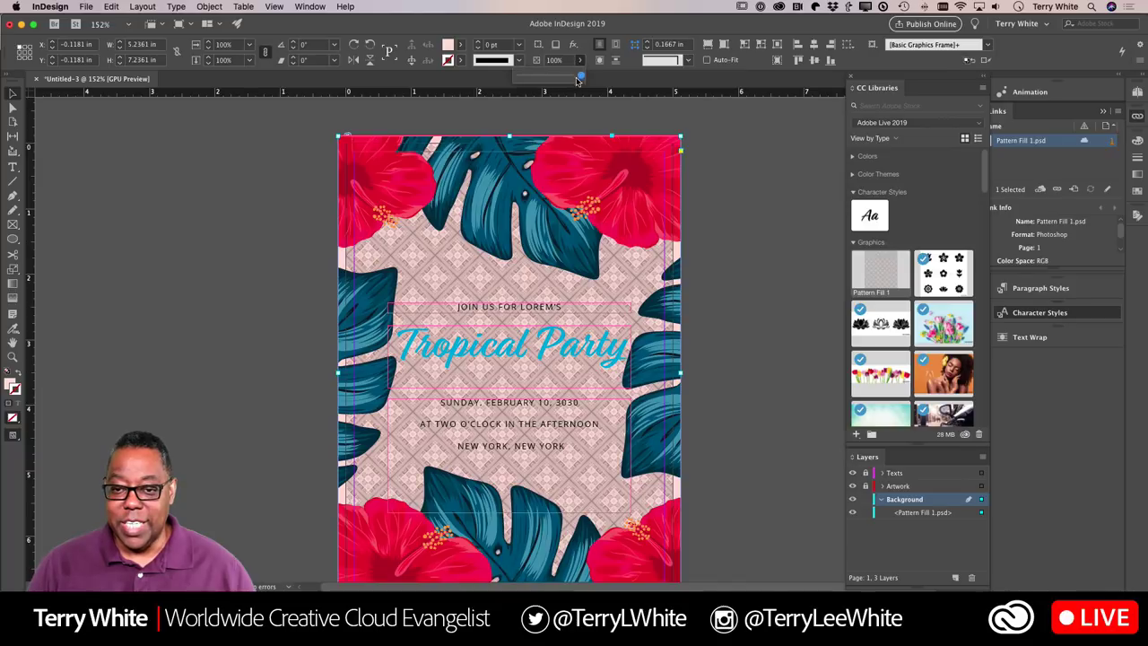
drag(578, 79, 542, 80)
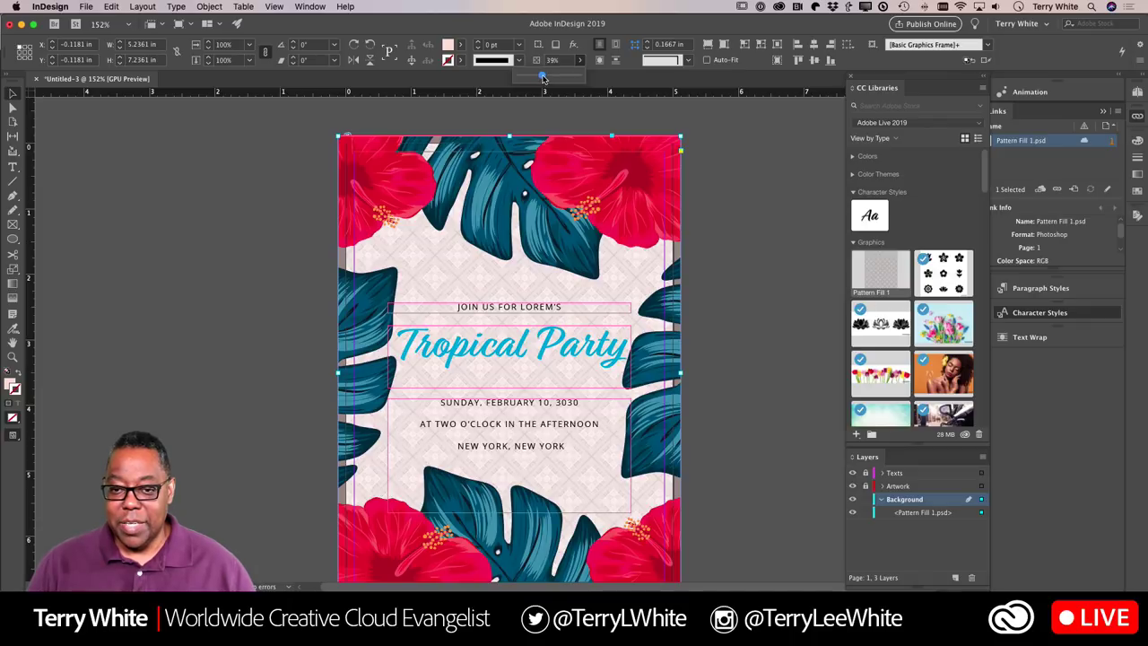
click(792, 211)
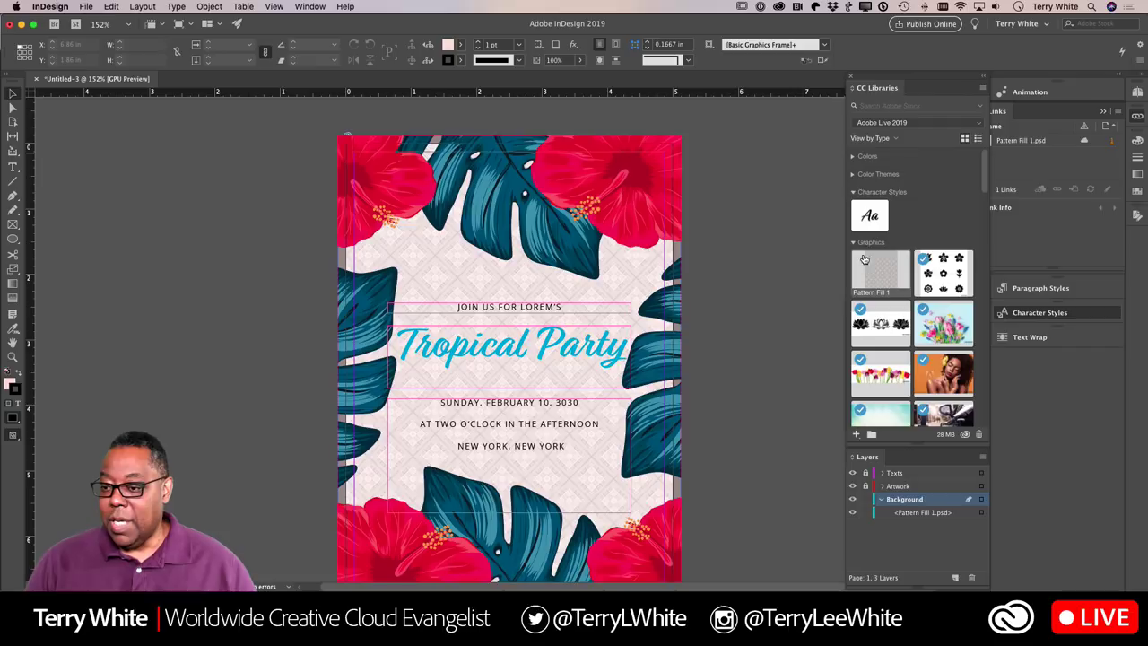
mouse_move(867, 266)
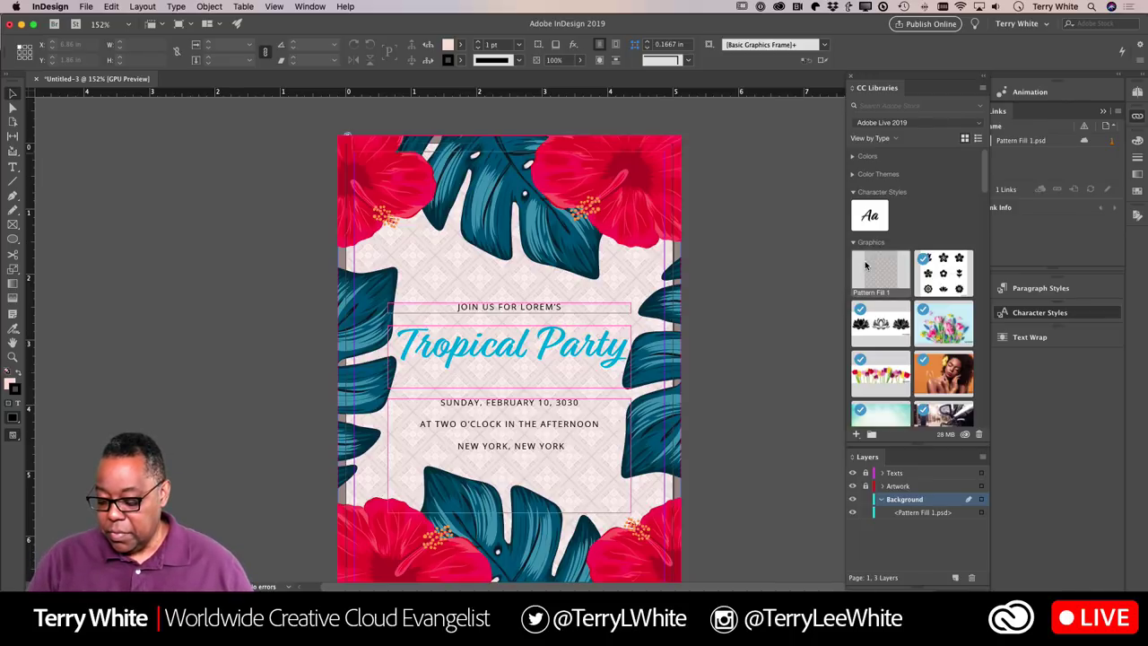
key(super+Tab)
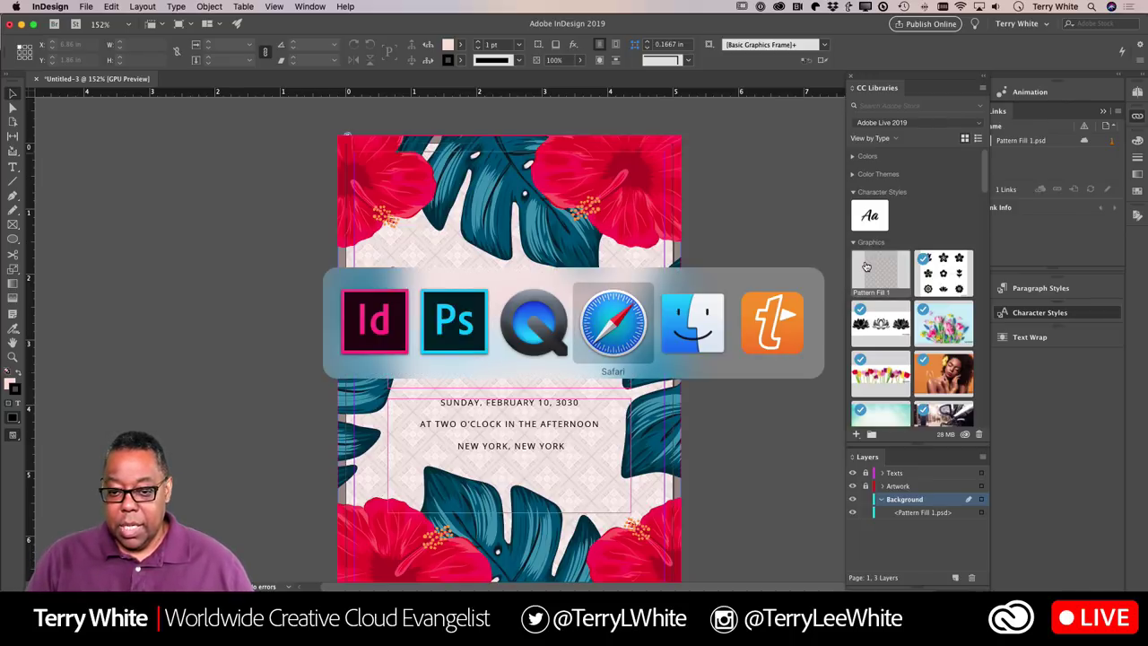
key(super+Tab)
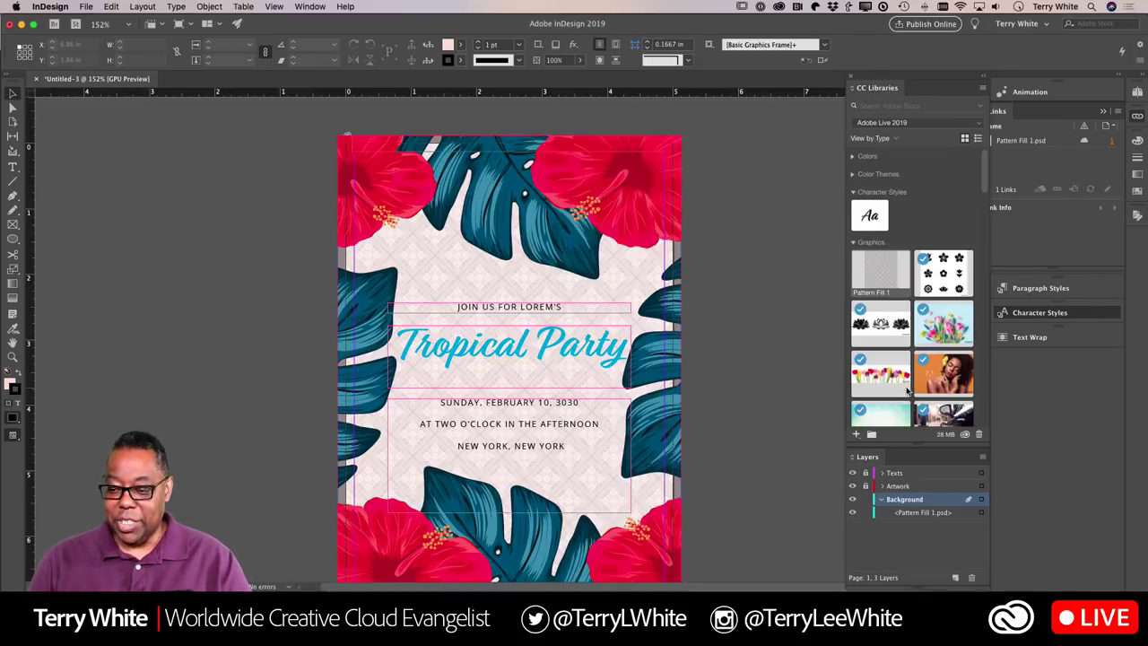
click(961, 398)
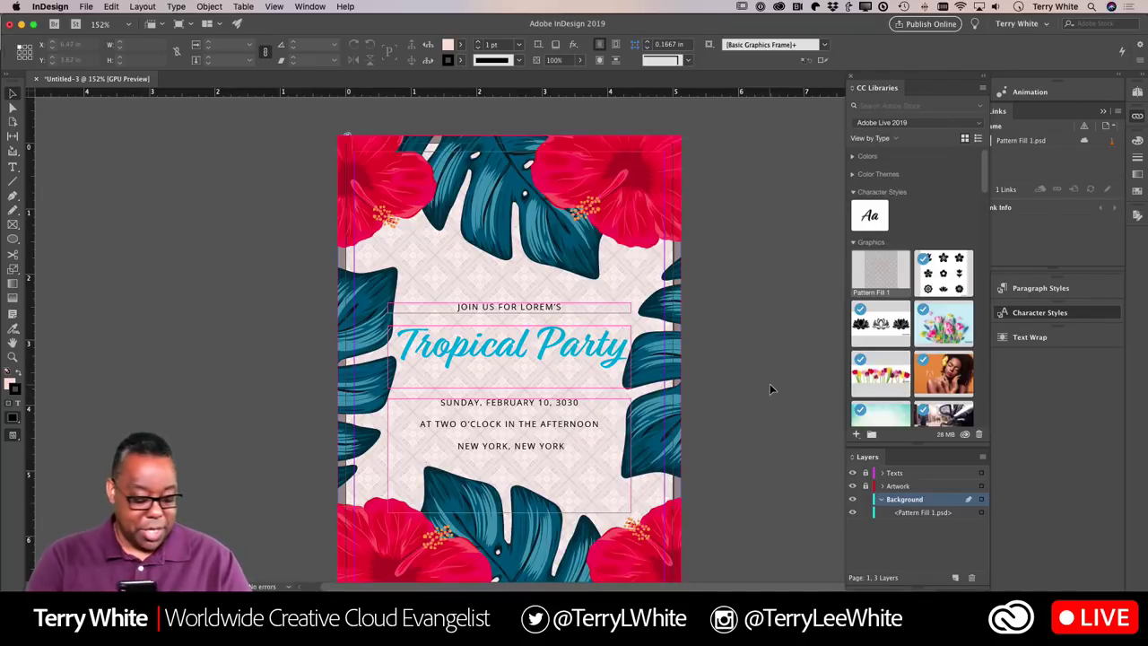
- Switch to the mirrored phone in QuickTime Player, turn on smoothing for the captured pool shape, and return to InDesign
key(super+Tab)
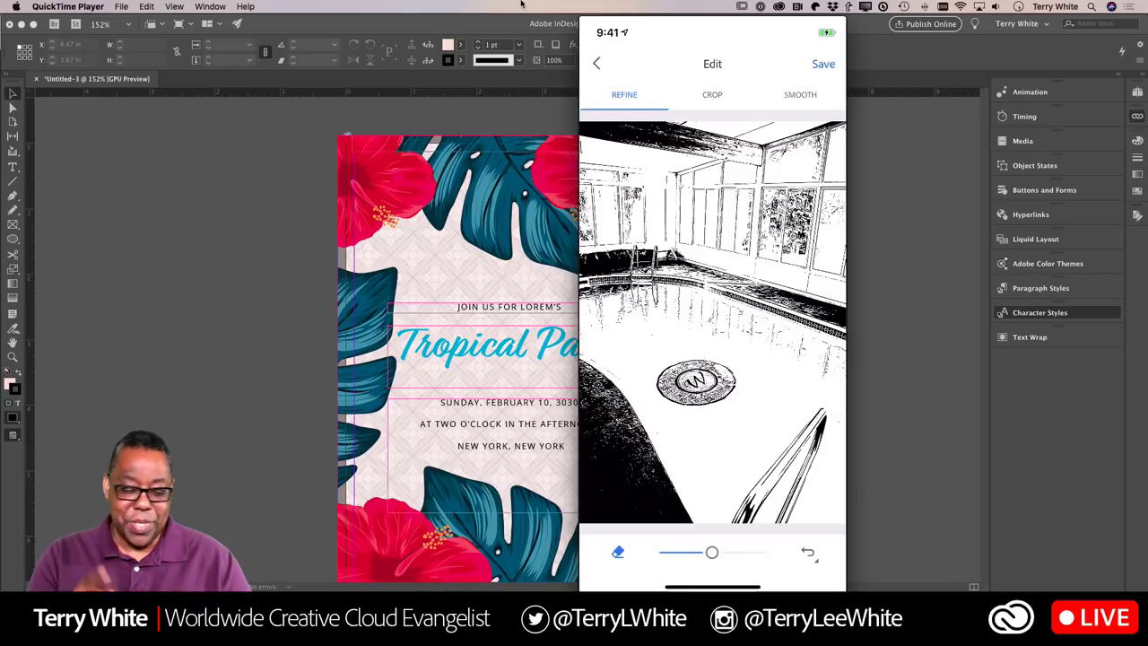
click(801, 96)
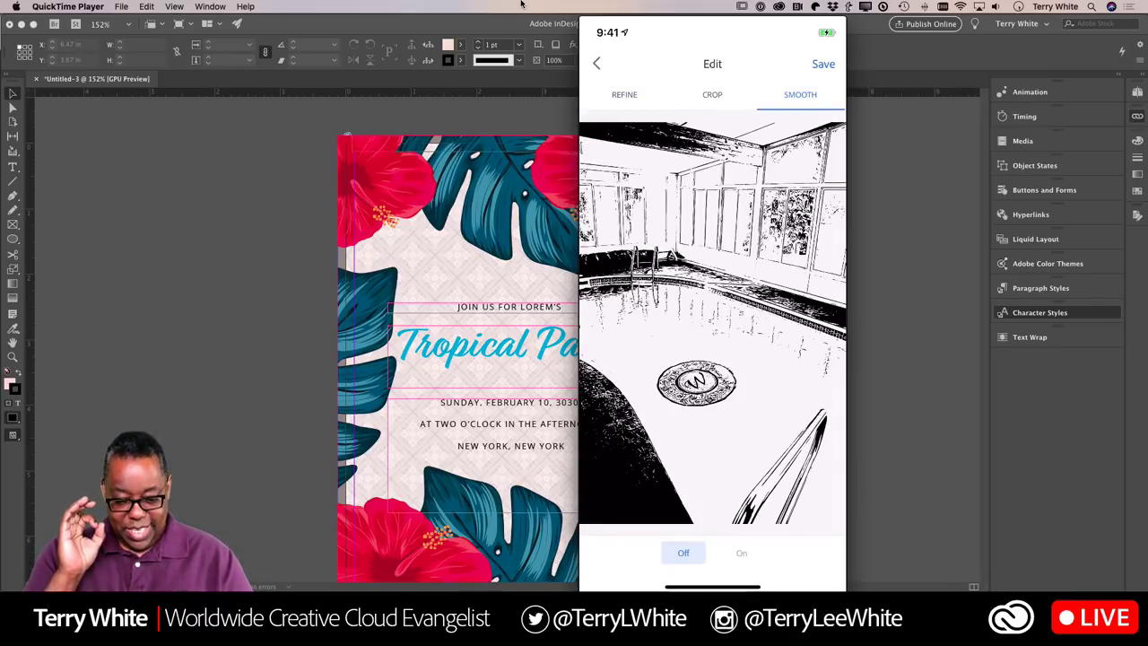
click(738, 555)
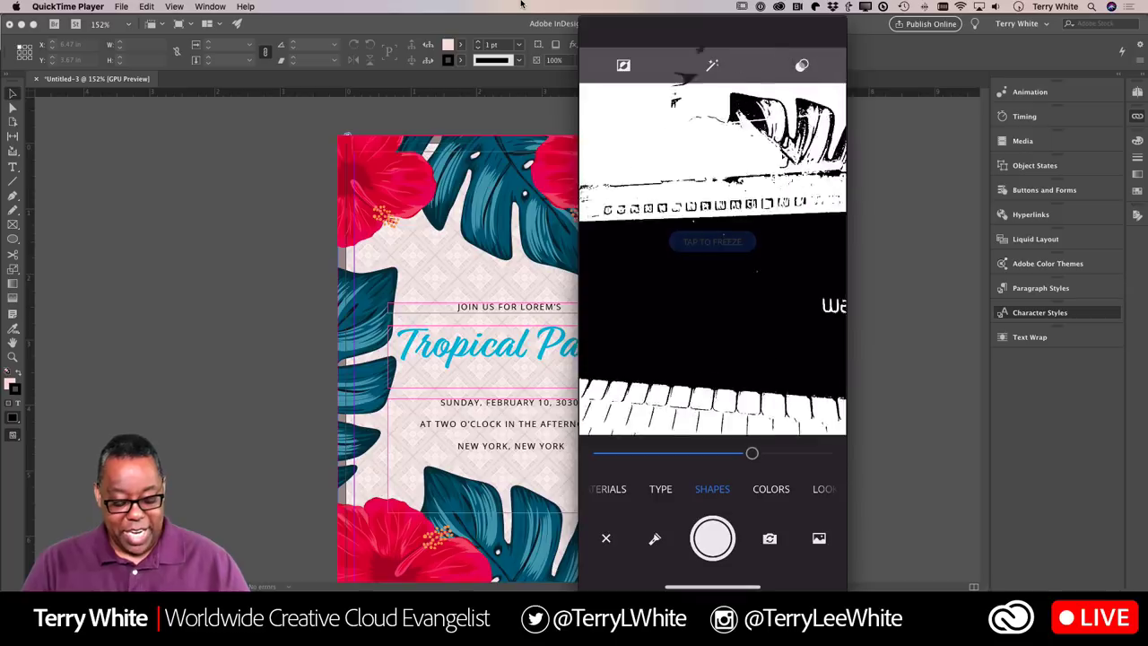
key(super+Tab)
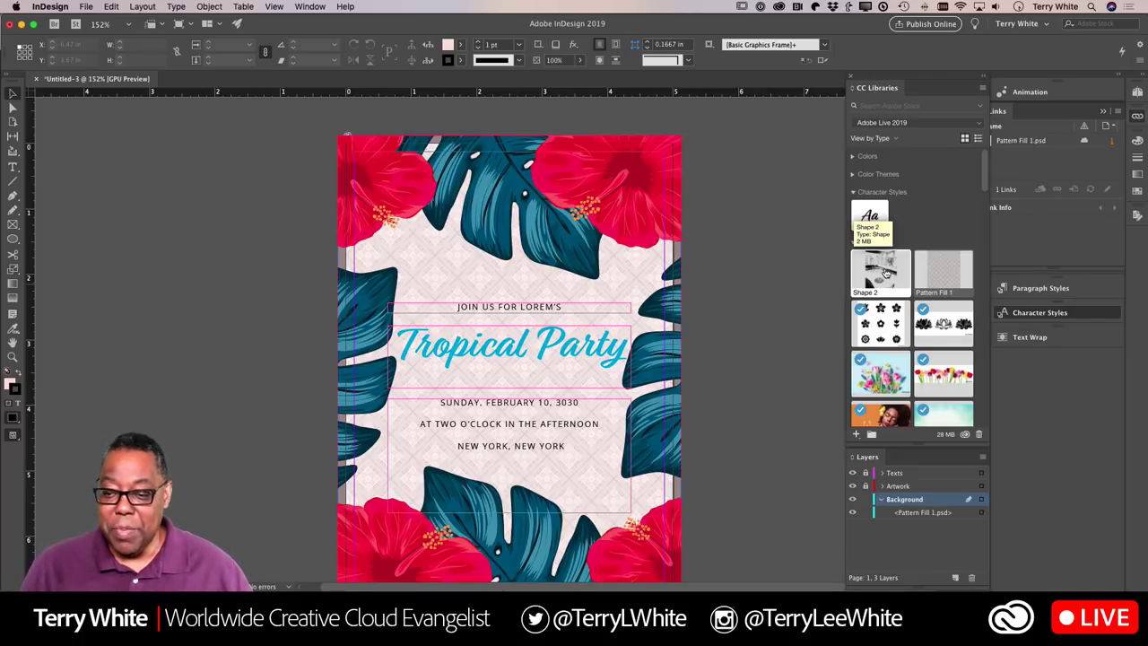
- Try the Shape 2 library graphic on the invitation by placing it behind the party text, and delete it
drag(885, 272, 844, 521)
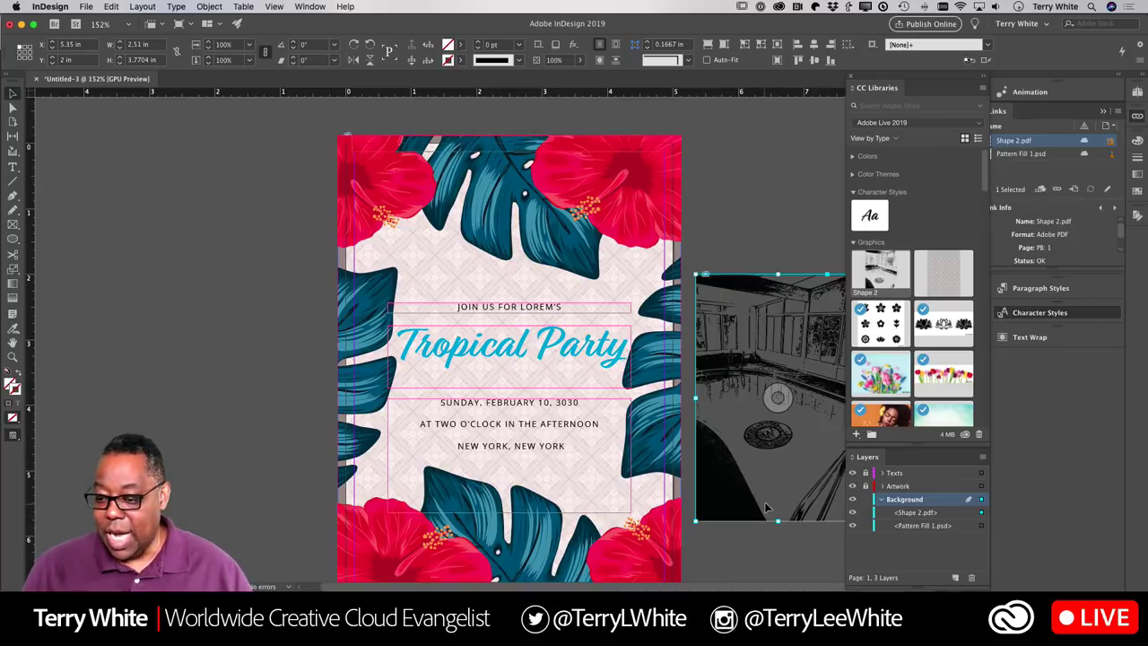
drag(767, 508, 440, 485)
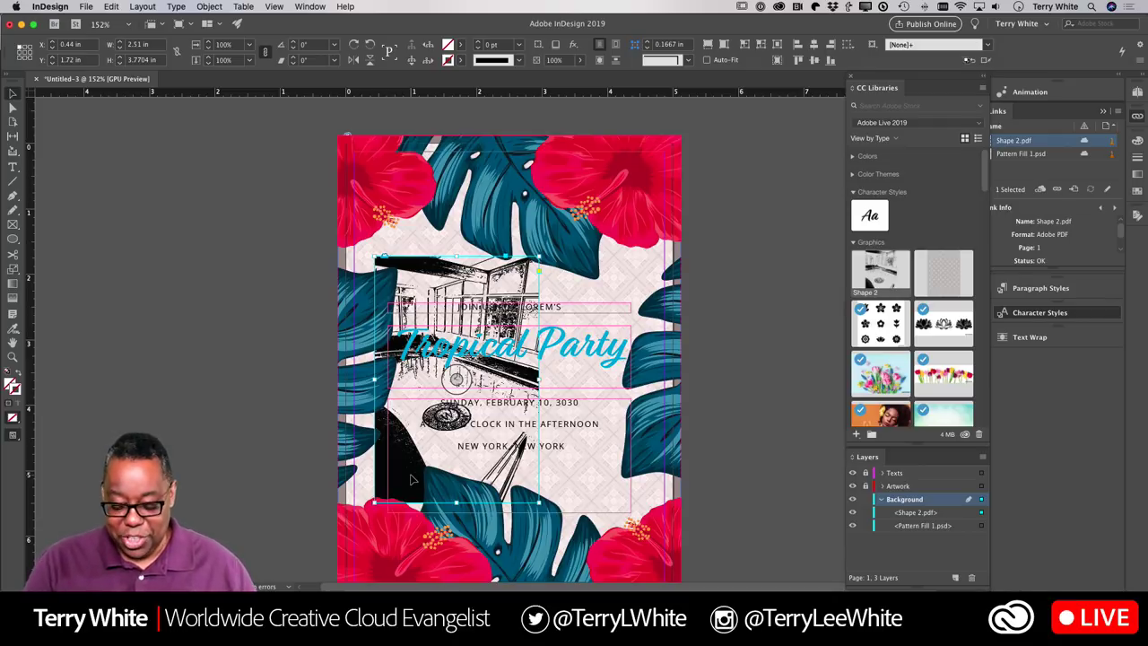
key(Delete)
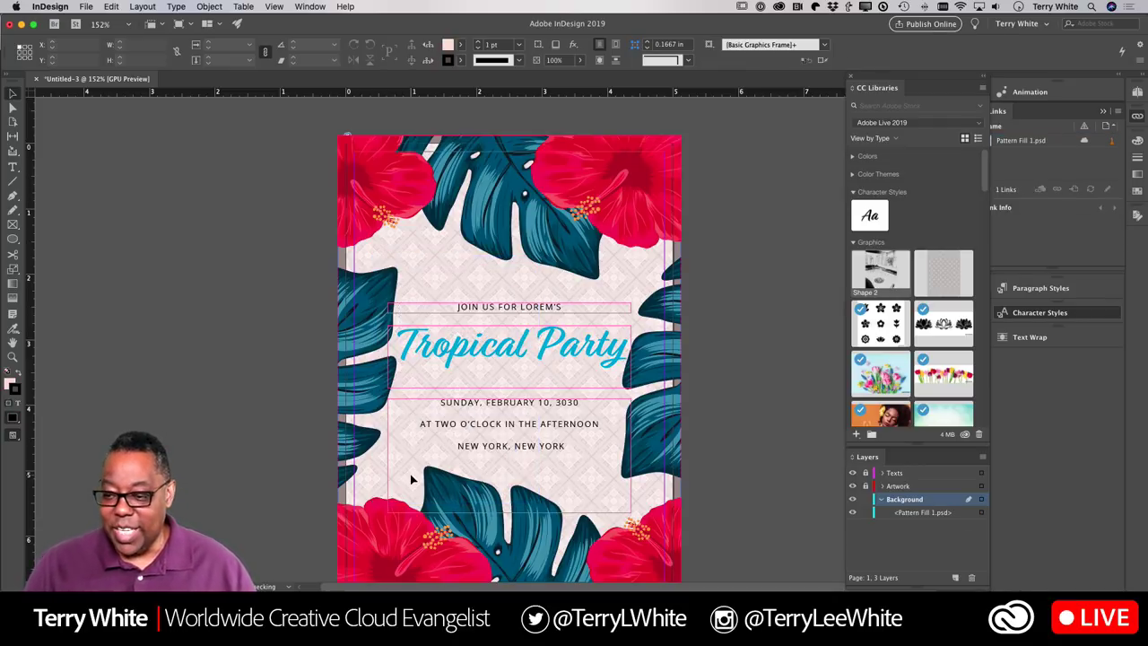